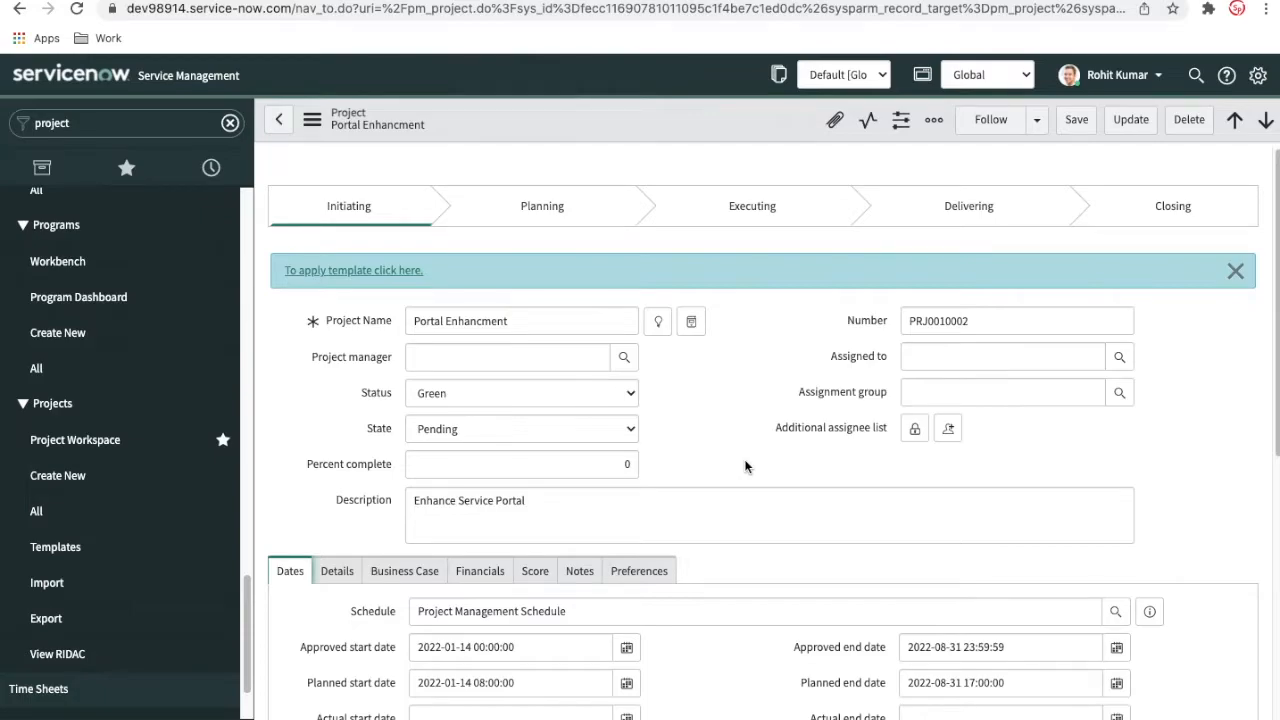
Show the Details fields of the Portal Enhancment project and filter the application navigator by "plugin"
scroll(745, 466, down, 1)
click(337, 568)
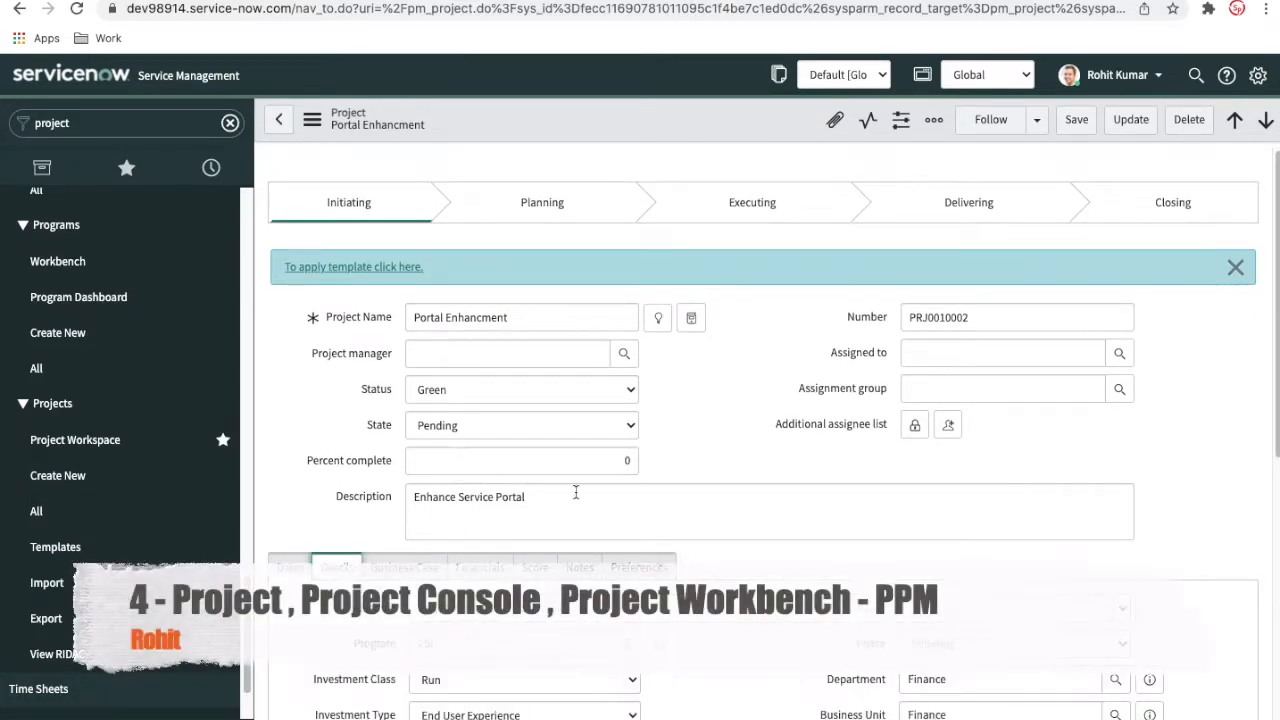
scroll(702, 478, down, 1)
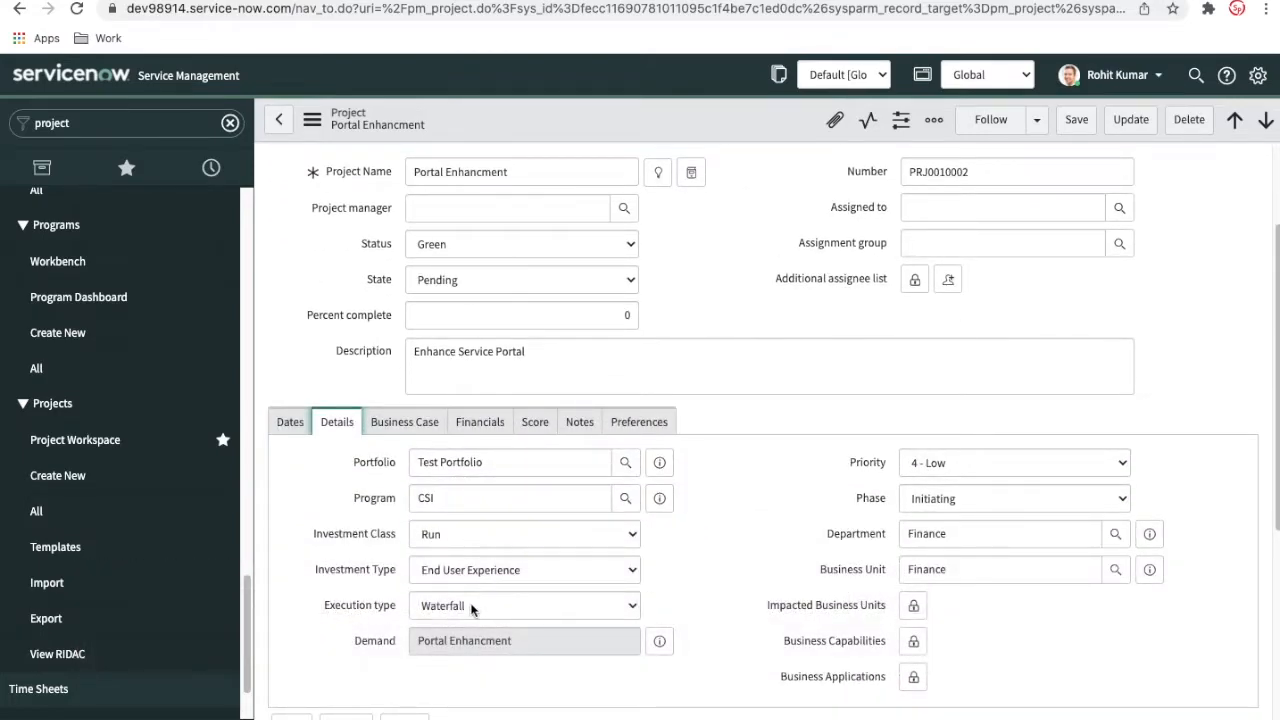
click(98, 127)
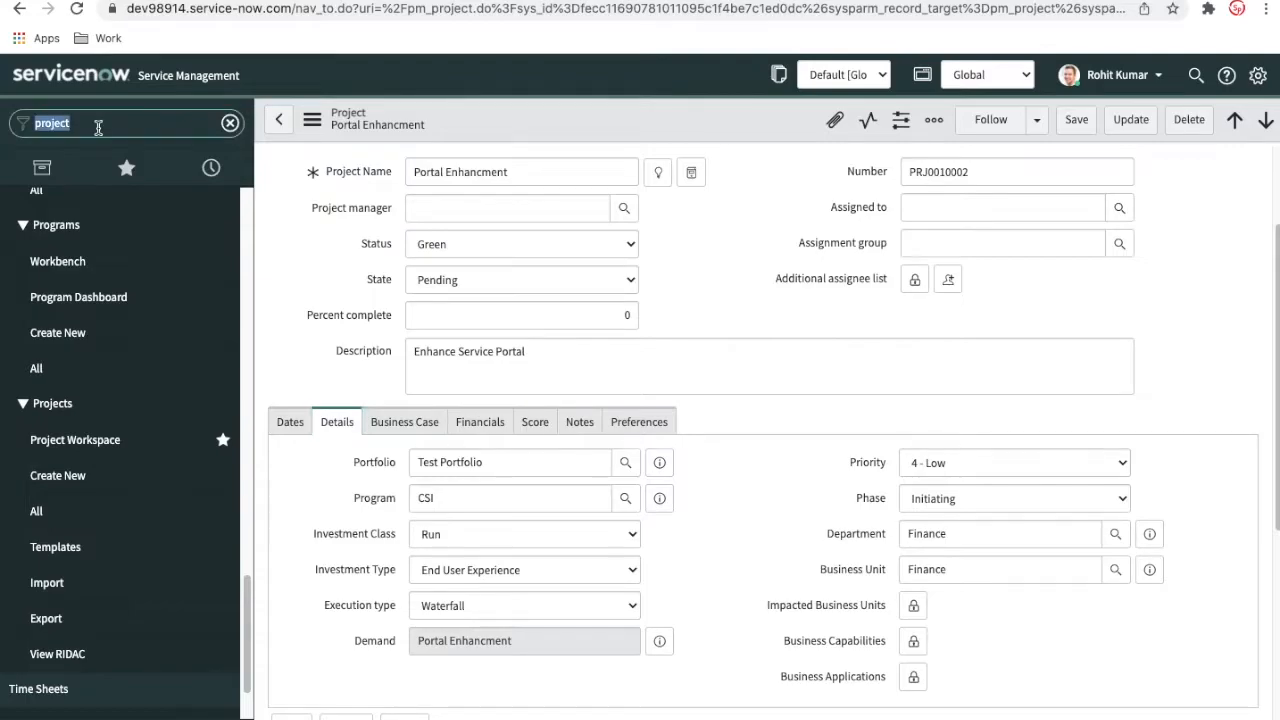
text(plugin)
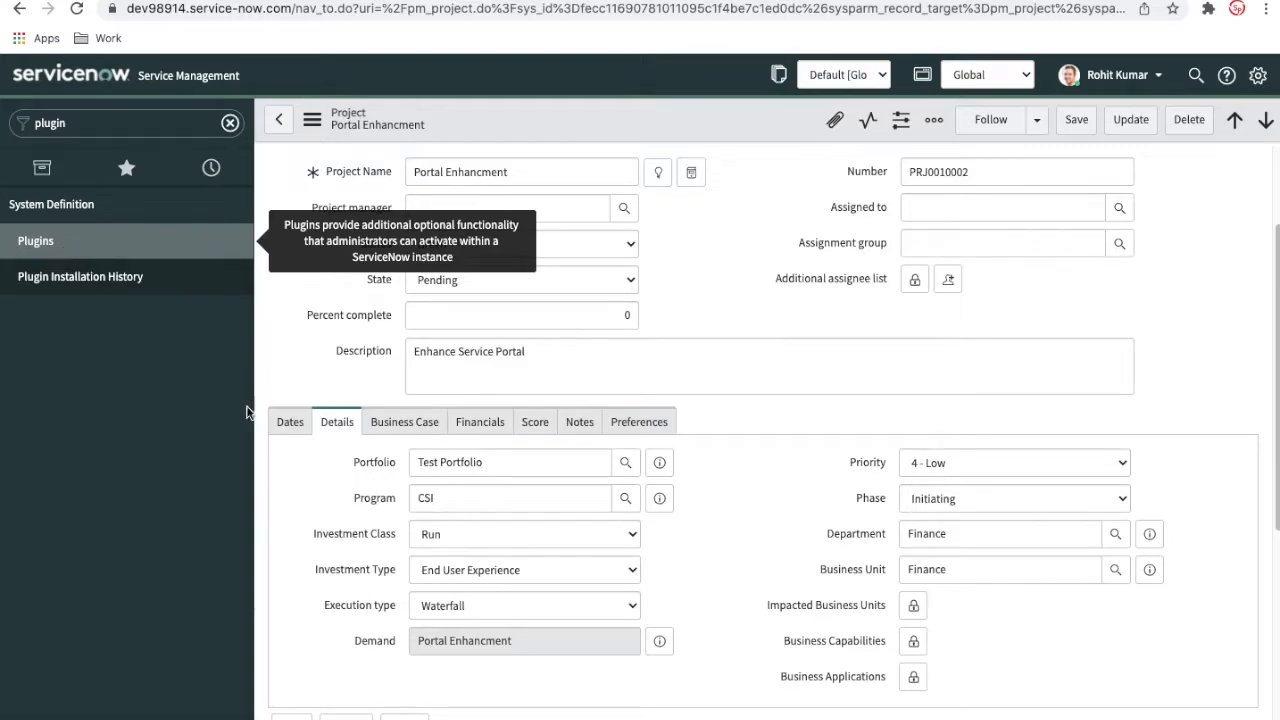
Set the project's execution type to Hybrid and save the record
click(432, 610)
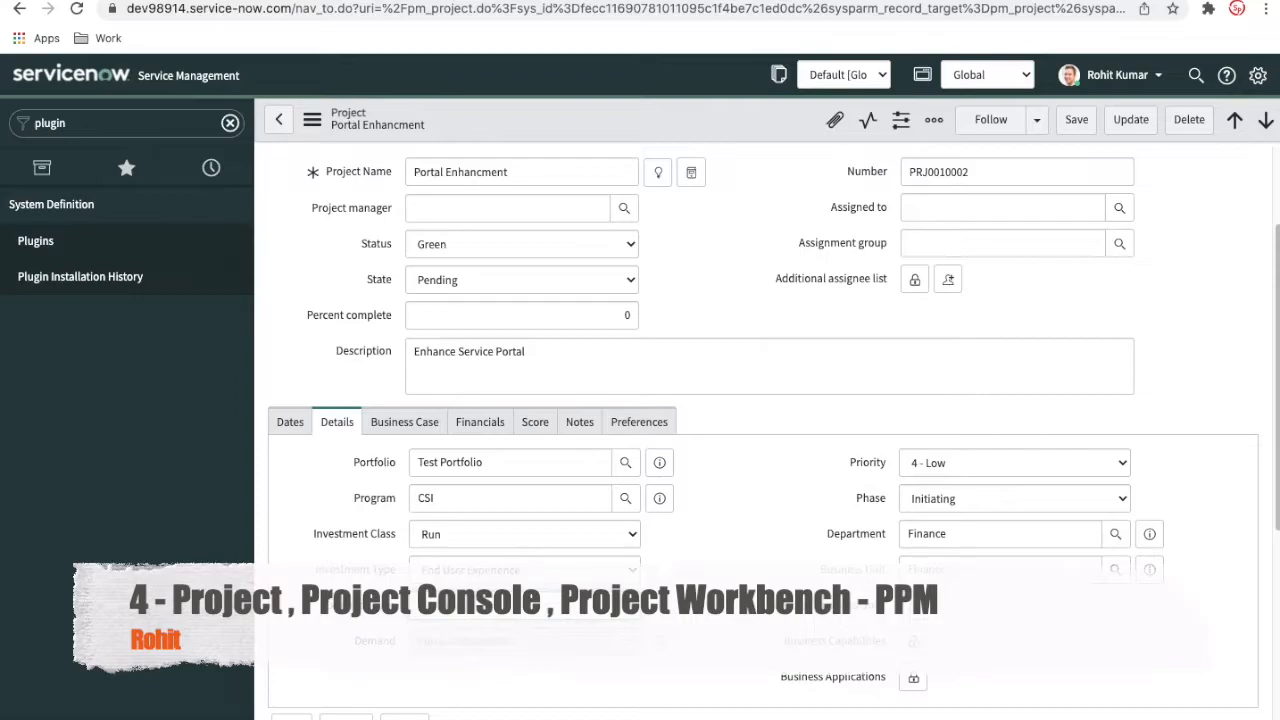
click(721, 598)
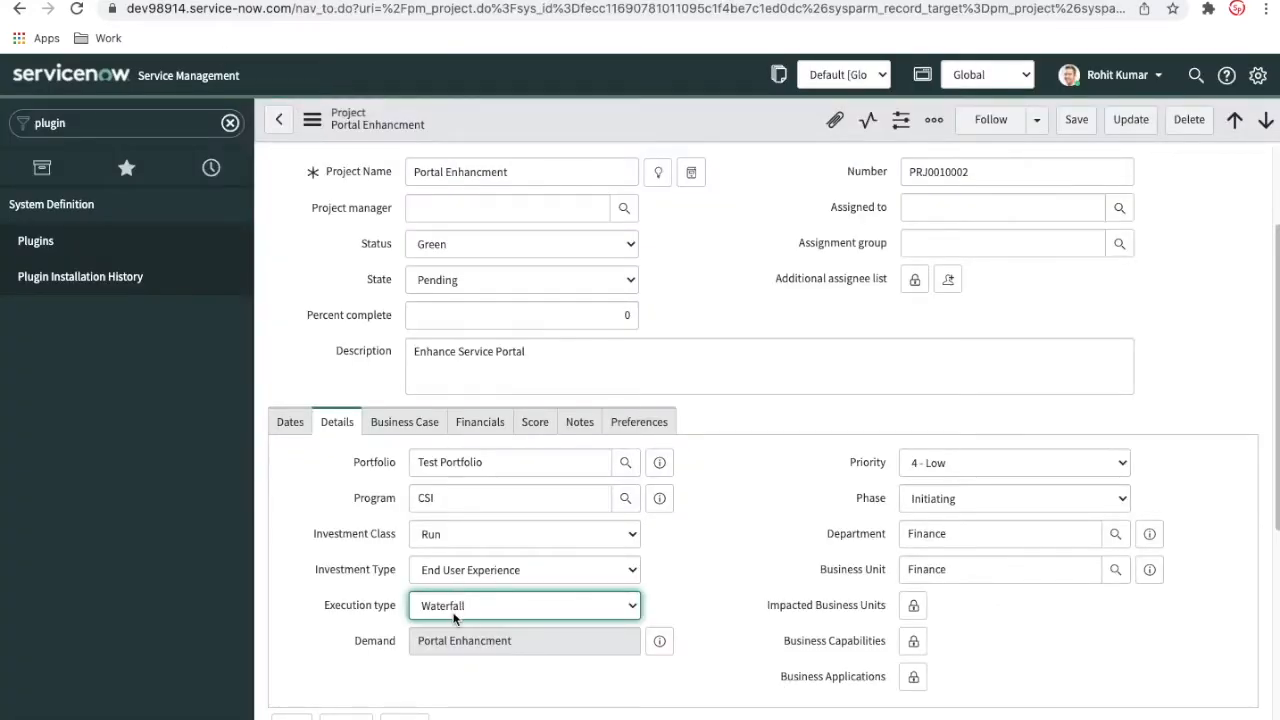
click(453, 612)
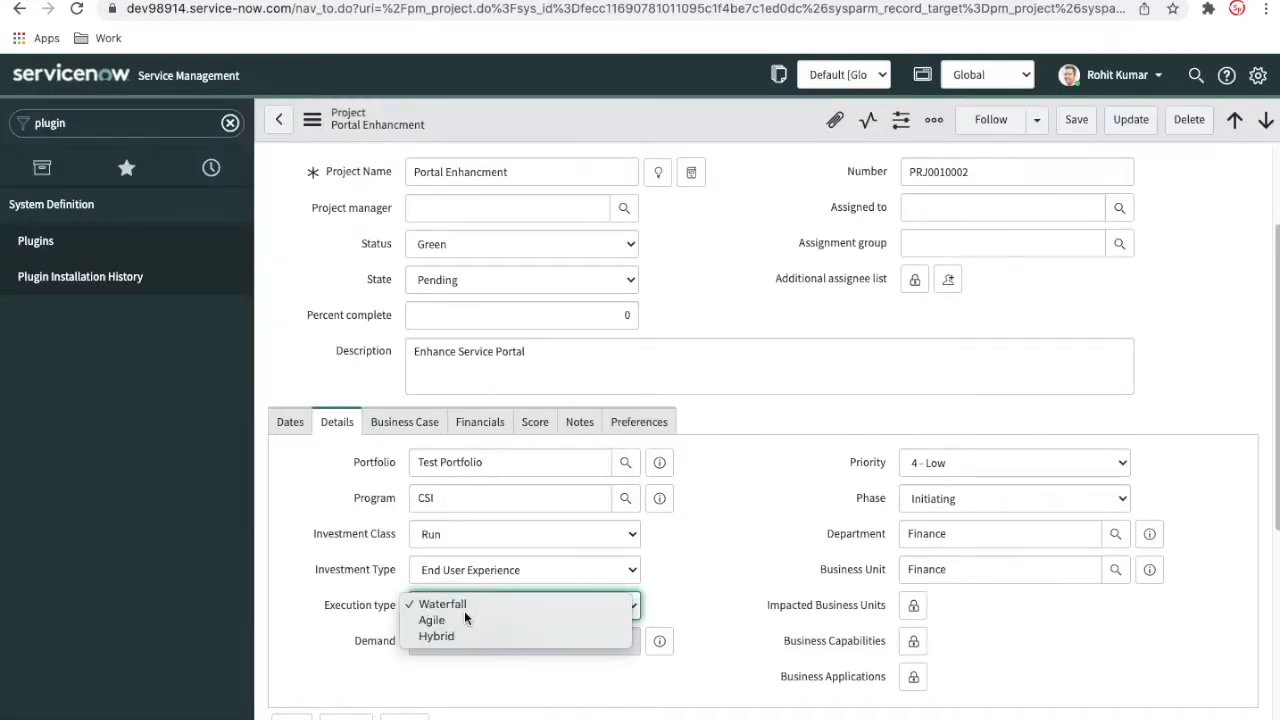
click(539, 604)
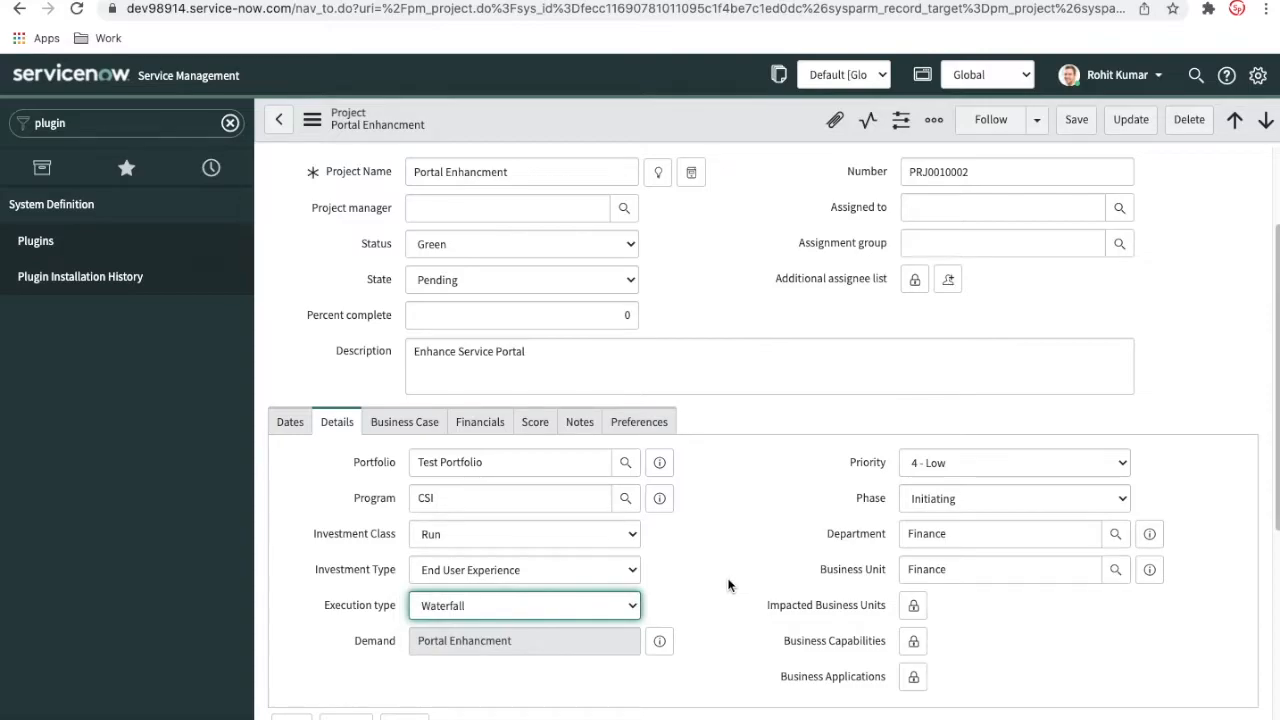
click(437, 606)
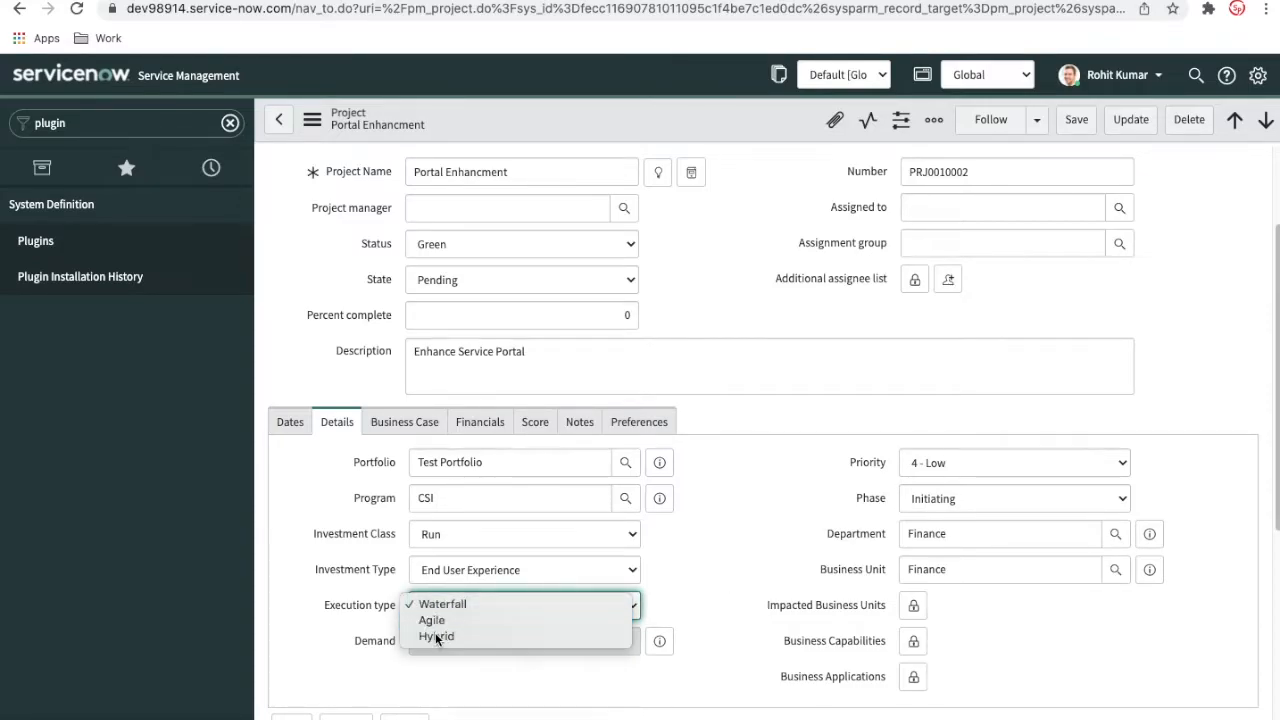
click(435, 634)
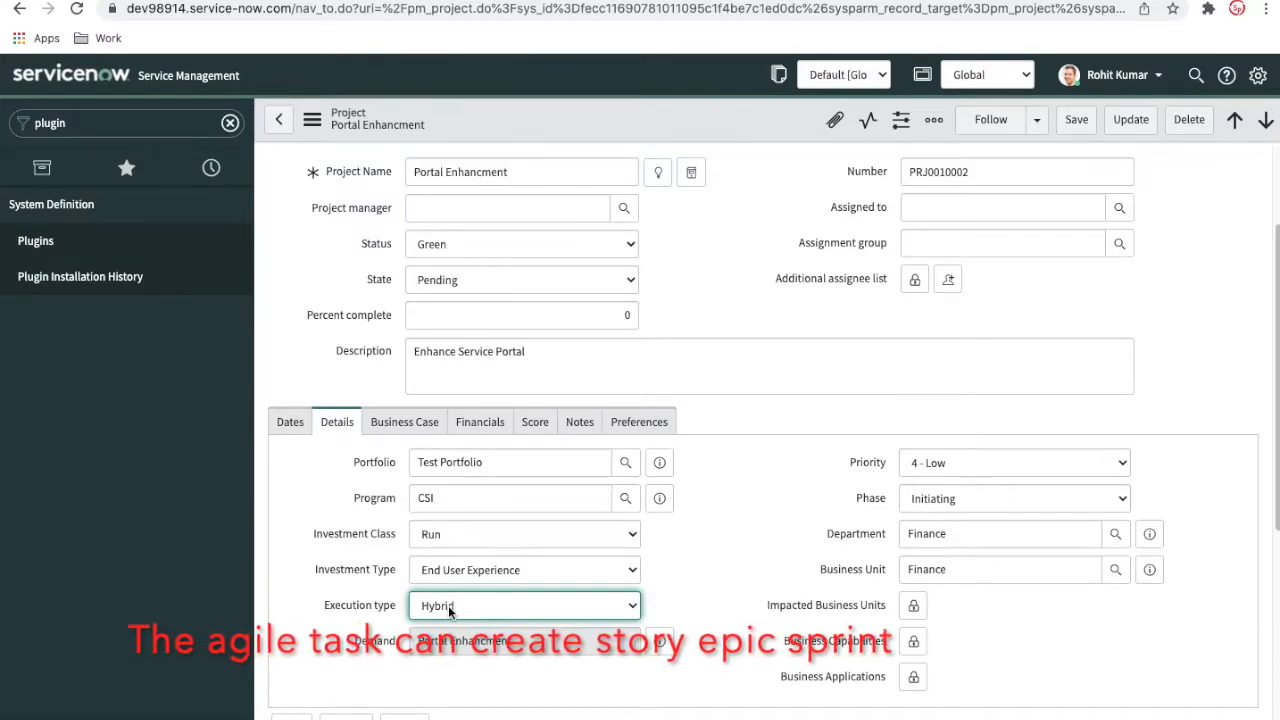
click(448, 605)
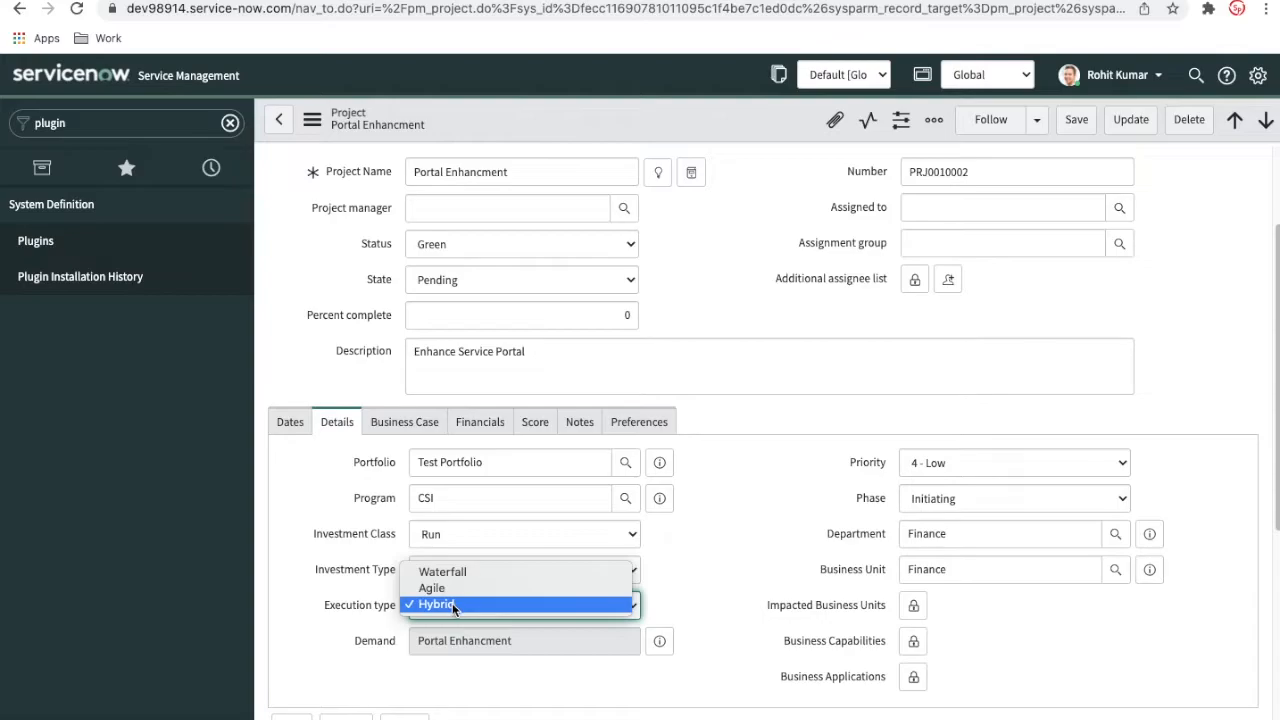
click(833, 408)
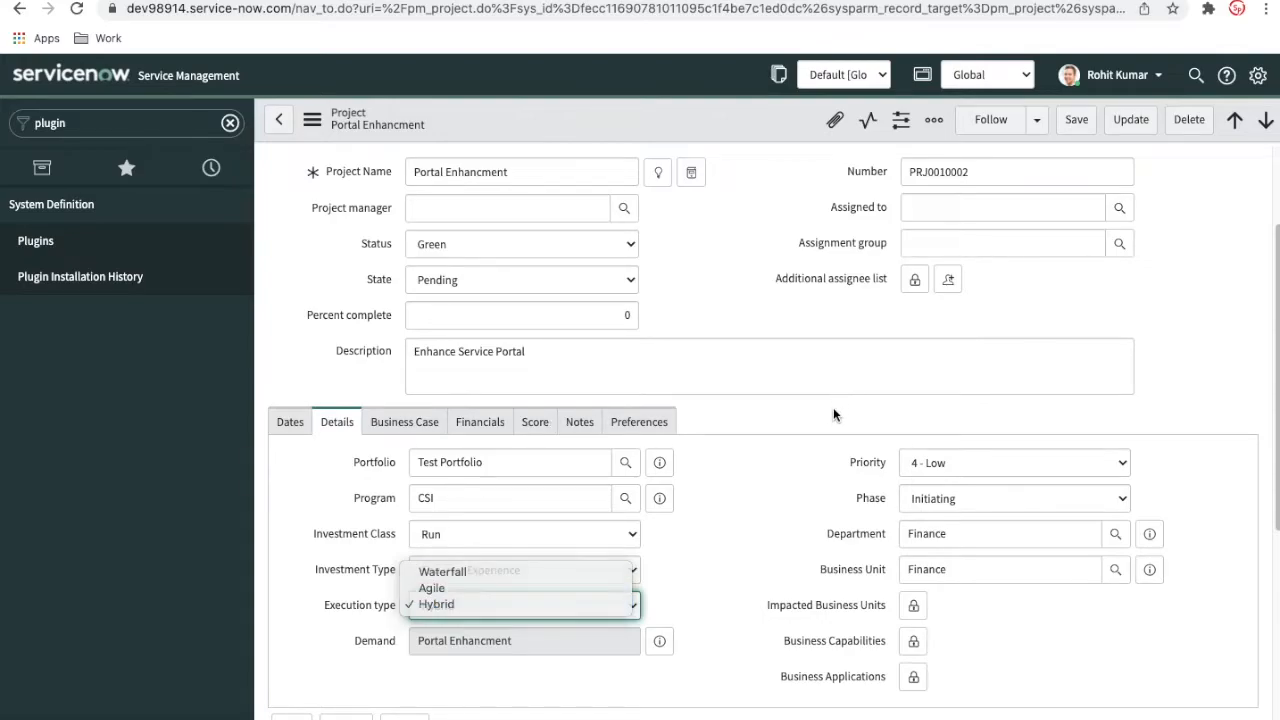
right_click(666, 108)
click(674, 121)
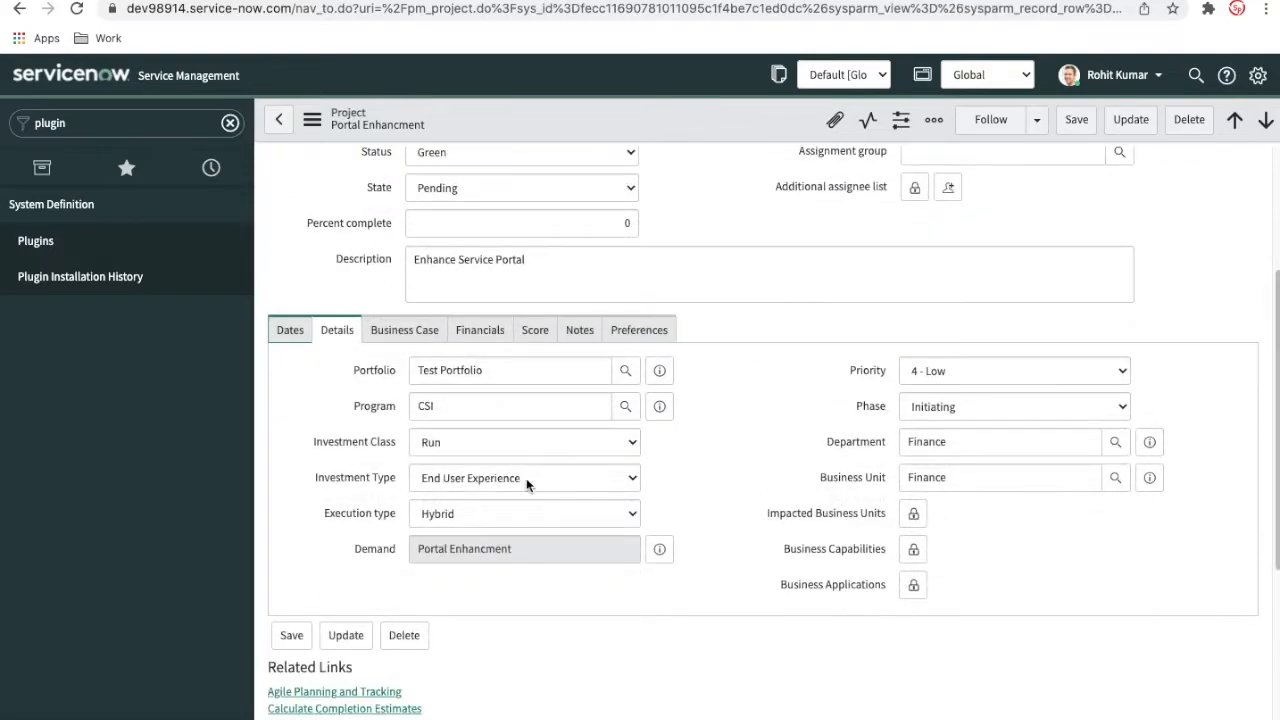
Examine the related links and related lists offered for the hybrid project
scroll(528, 530, down, 2)
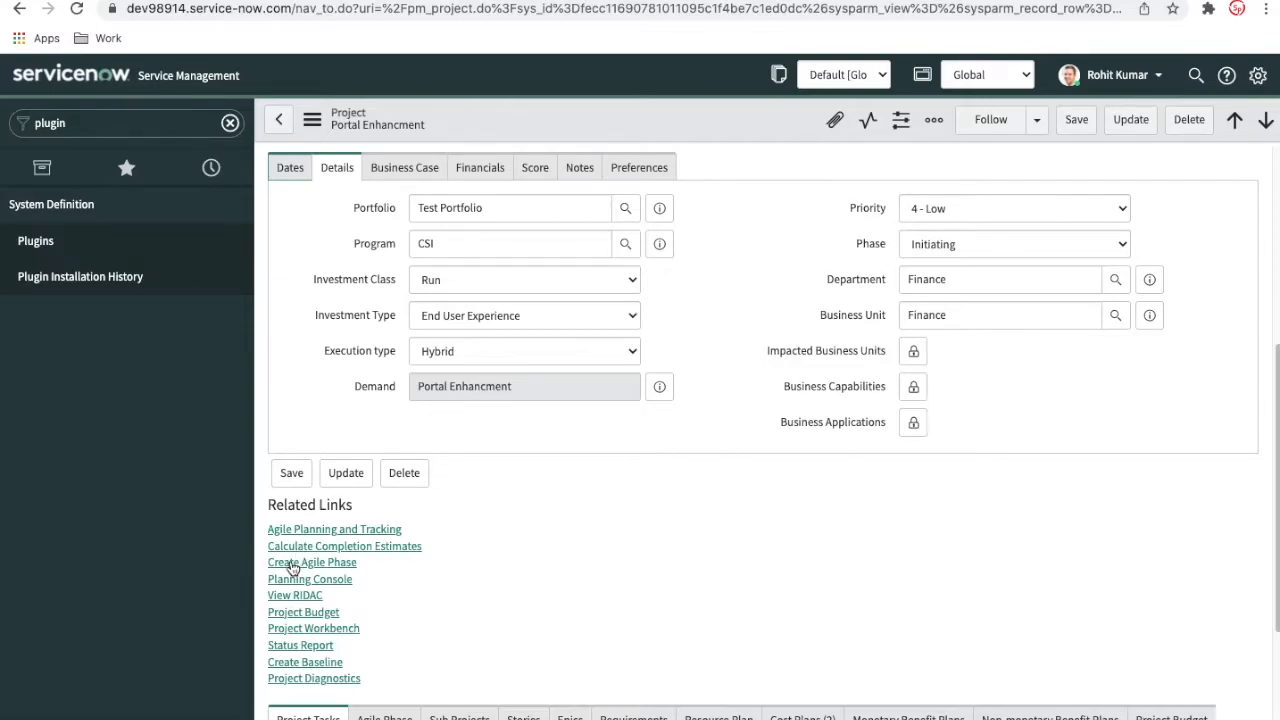
scroll(664, 561, down, 2)
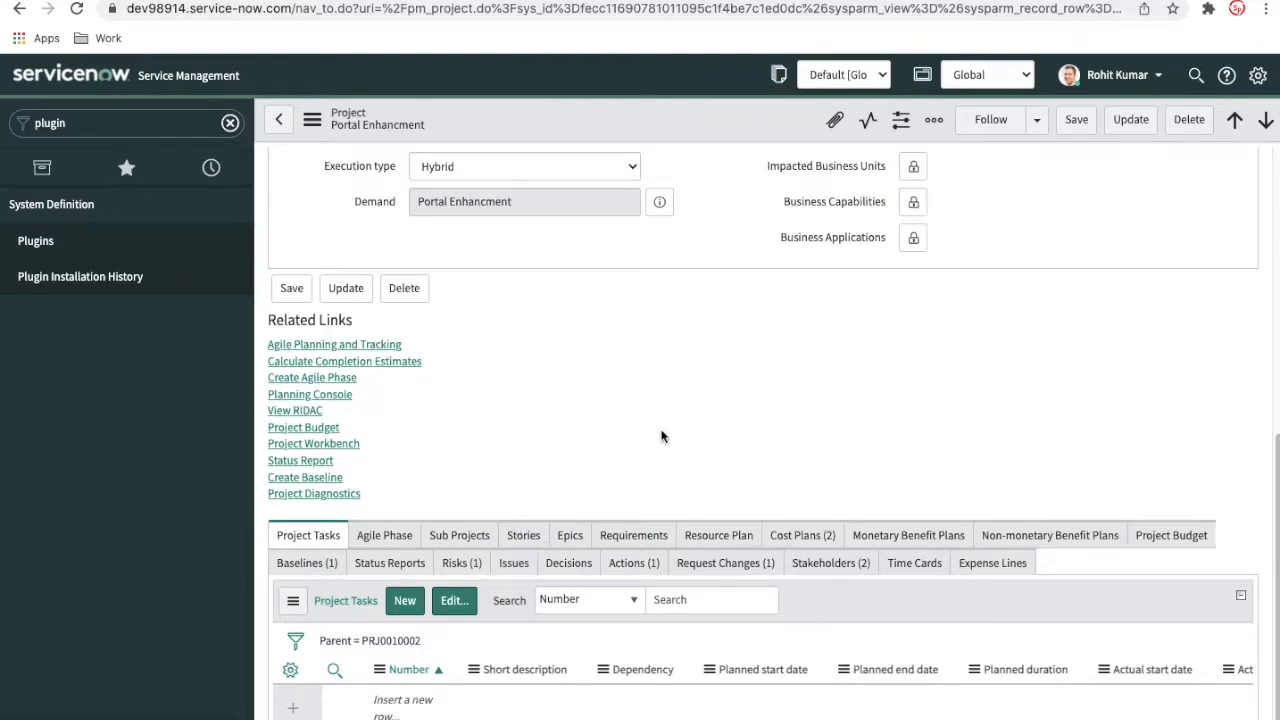
scroll(660, 436, up, 3)
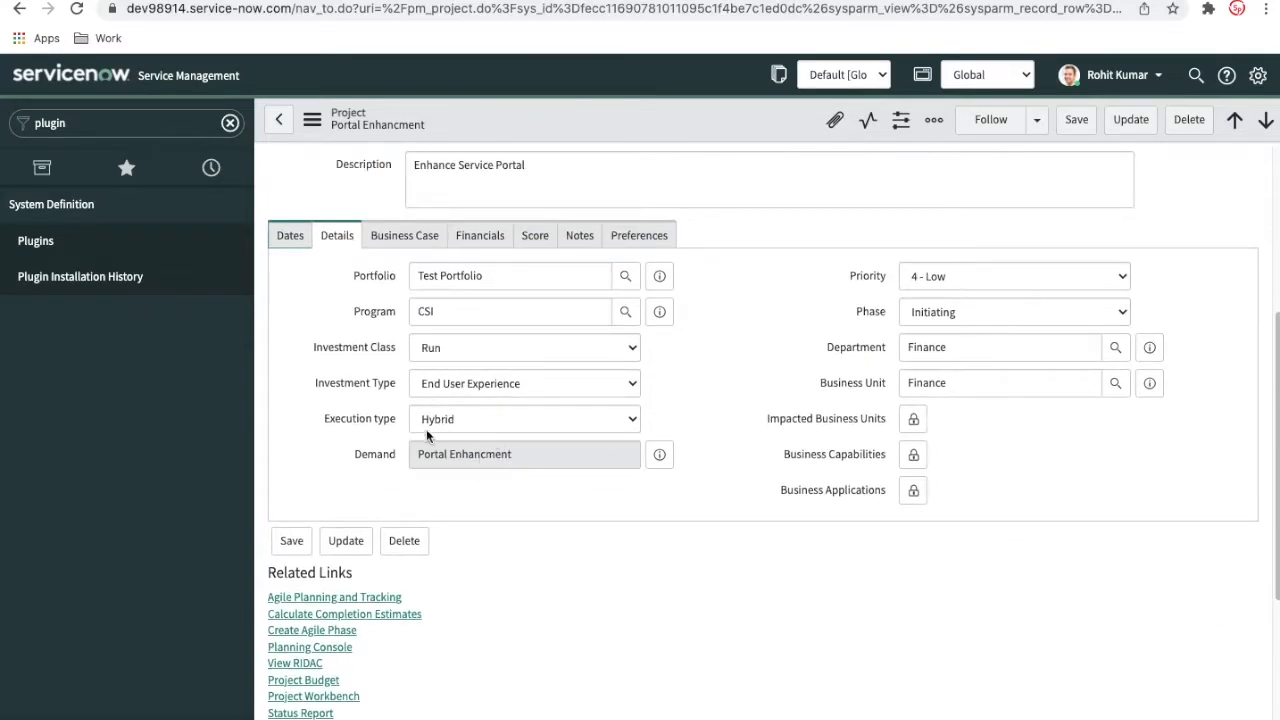
scroll(554, 519, down, 2)
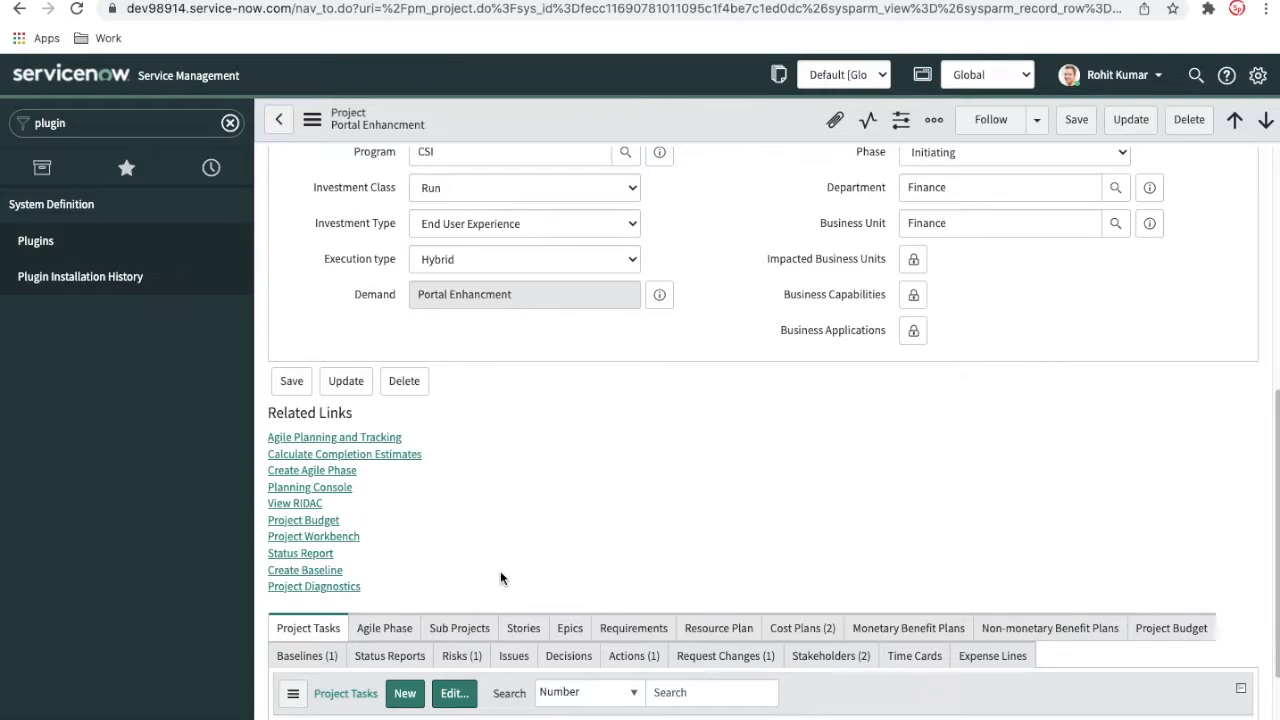
scroll(501, 578, up, 2)
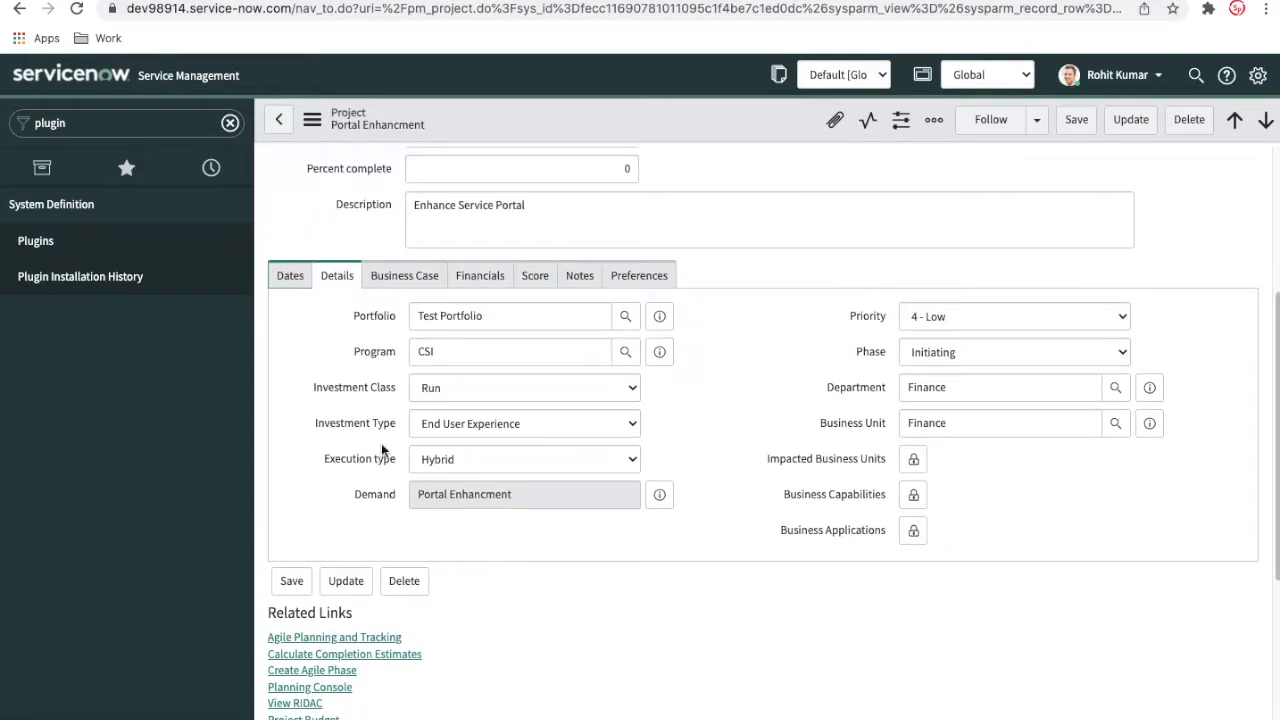
Review the project's Dates, Details, Business Case and Financials sections in turn
click(291, 278)
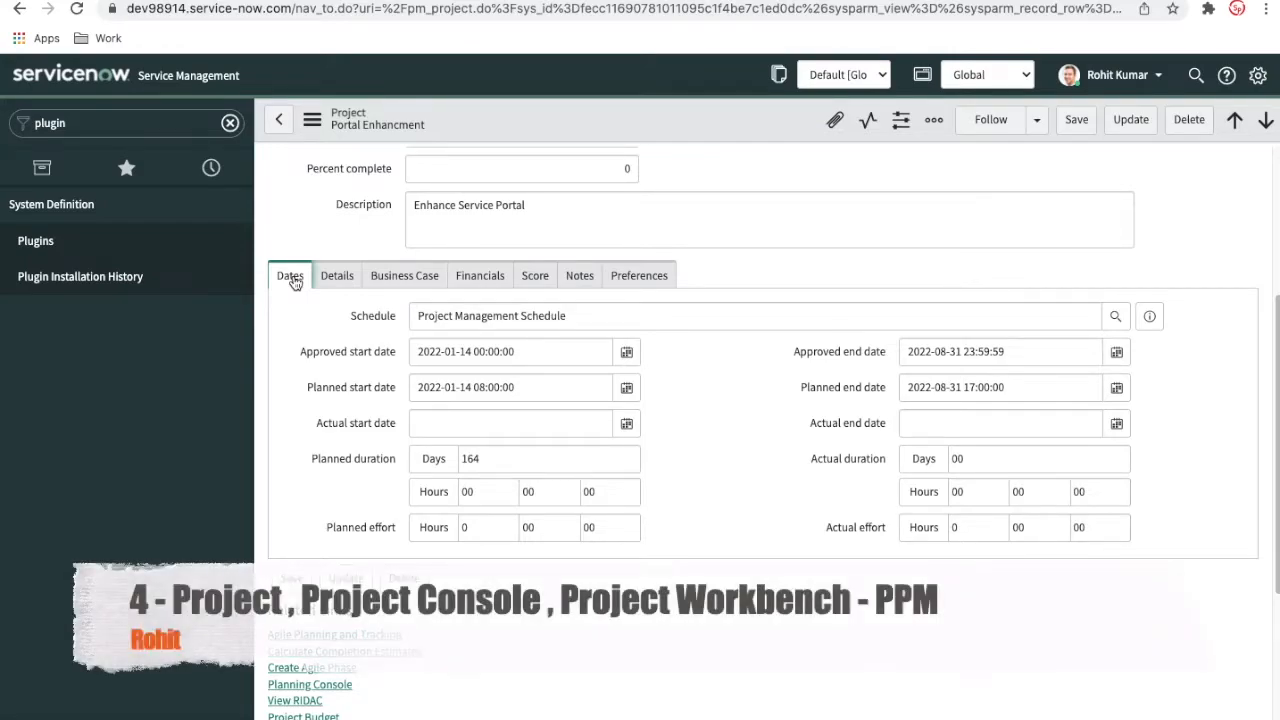
click(340, 278)
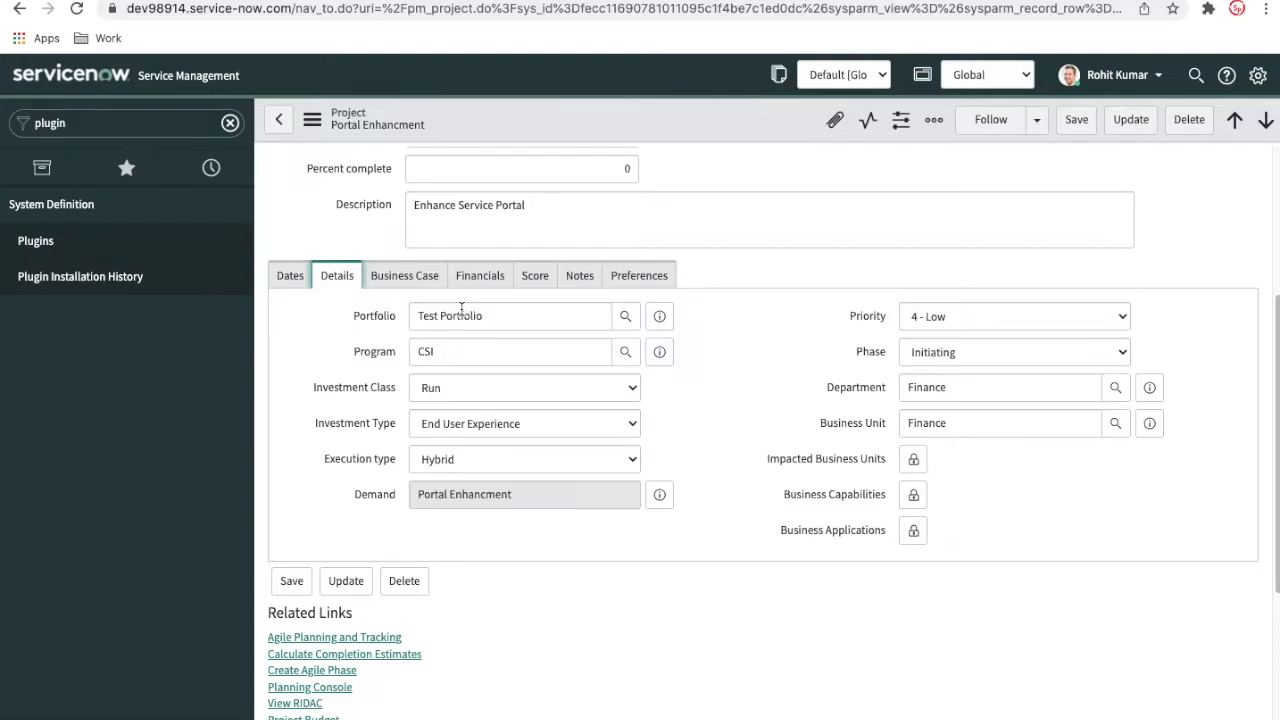
click(415, 283)
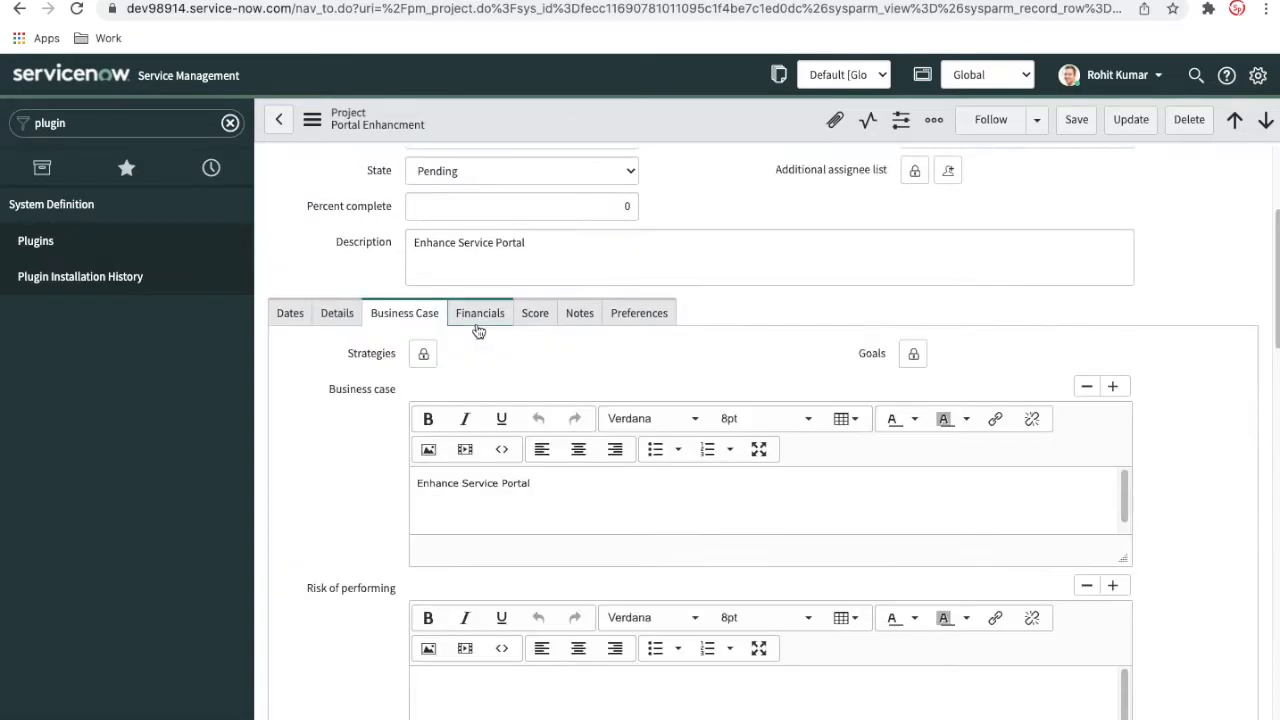
click(478, 322)
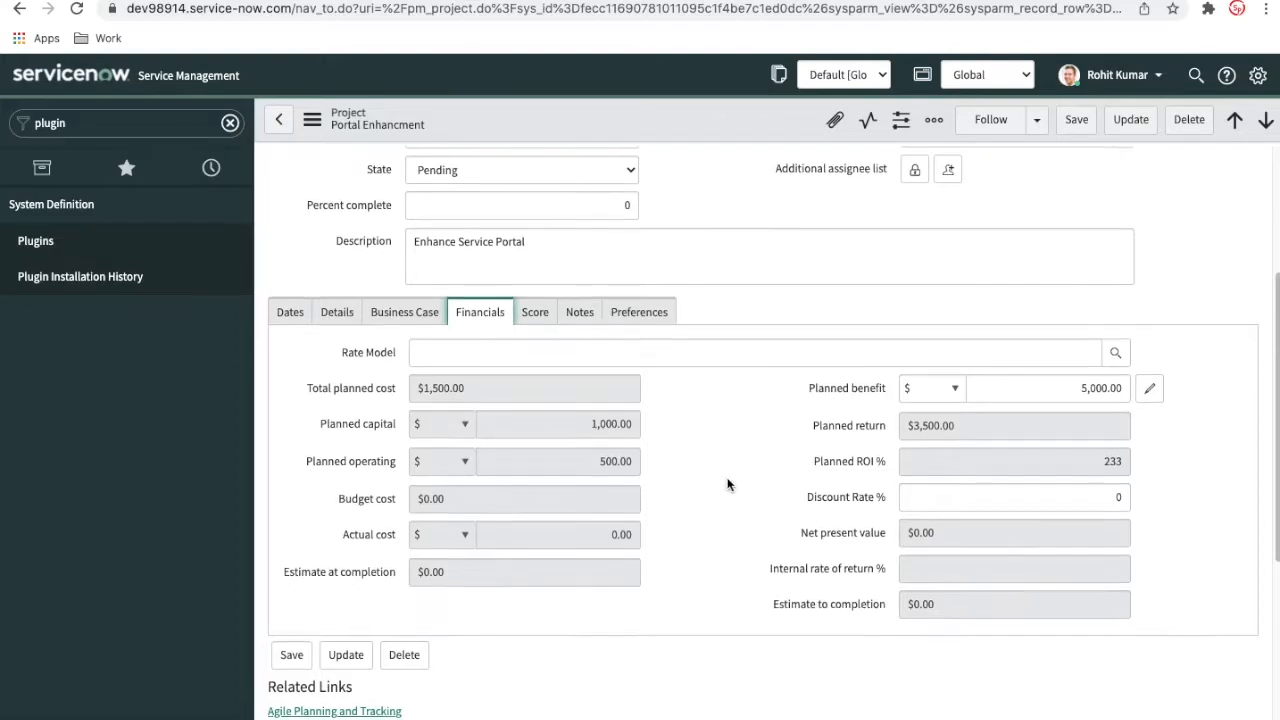
scroll(728, 484, down, 2)
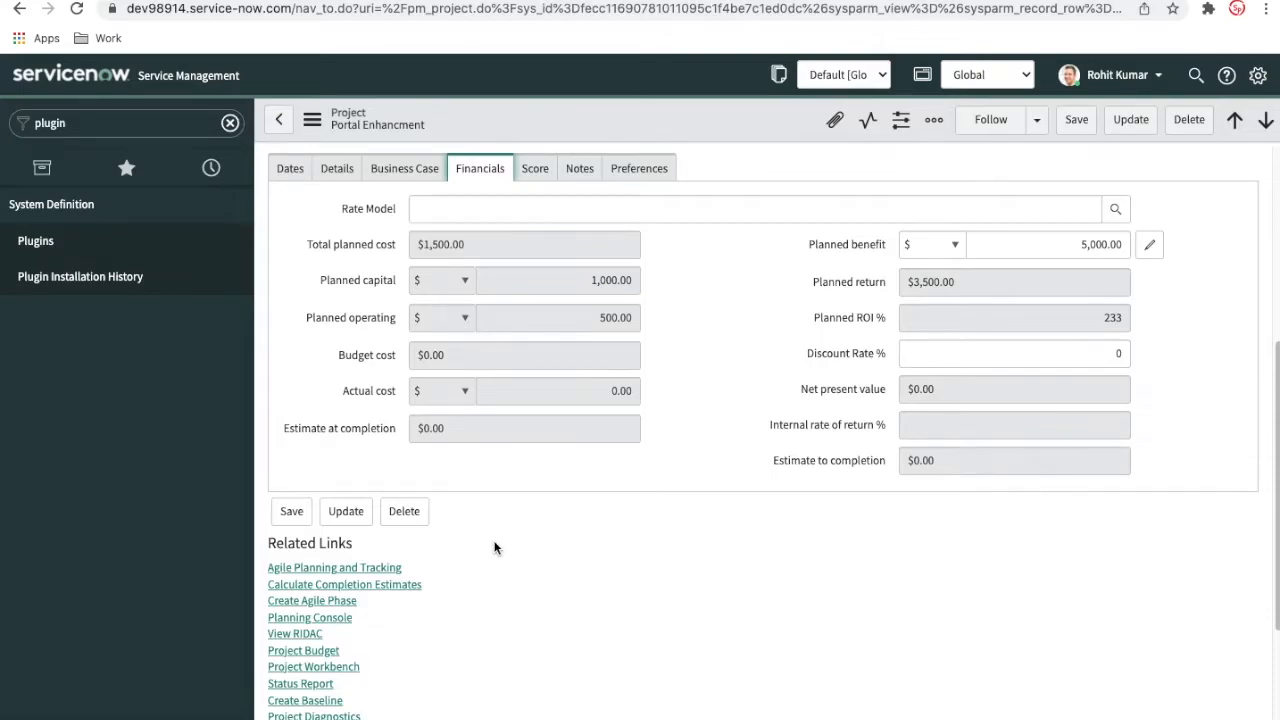
scroll(494, 541, down, 1)
scroll(494, 548, down, 1)
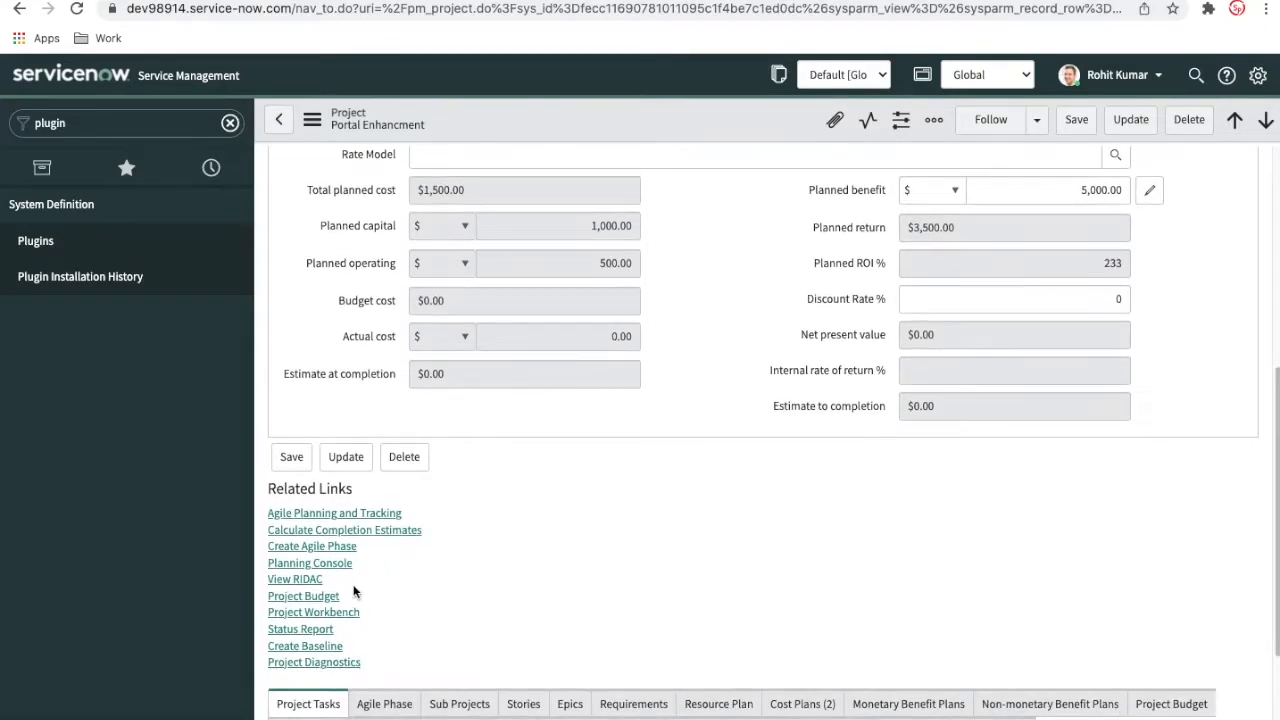
click(333, 600)
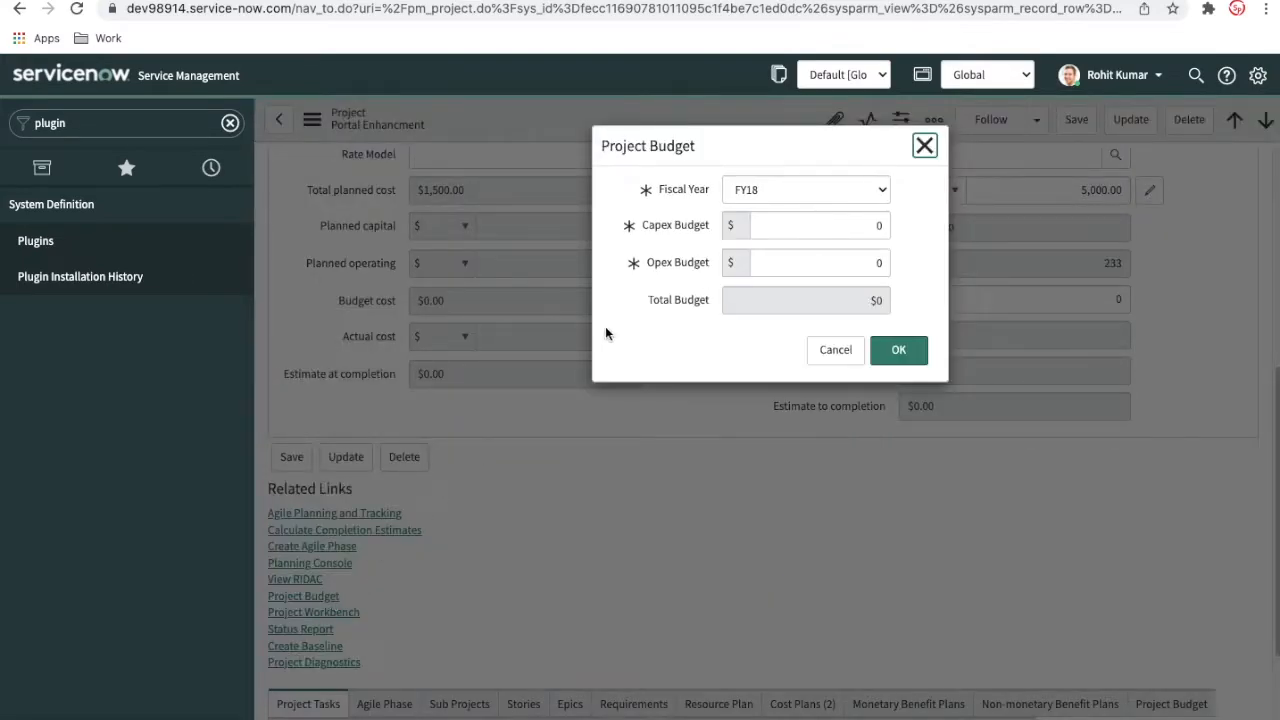
click(762, 200)
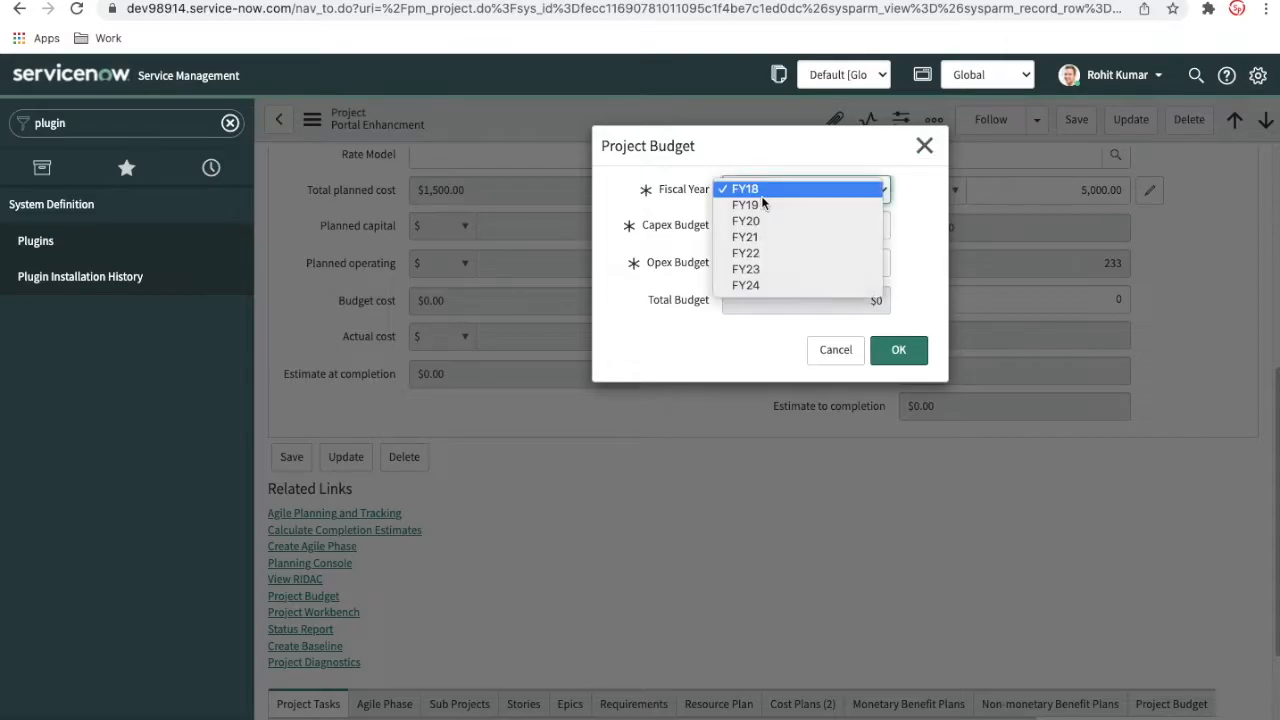
click(762, 256)
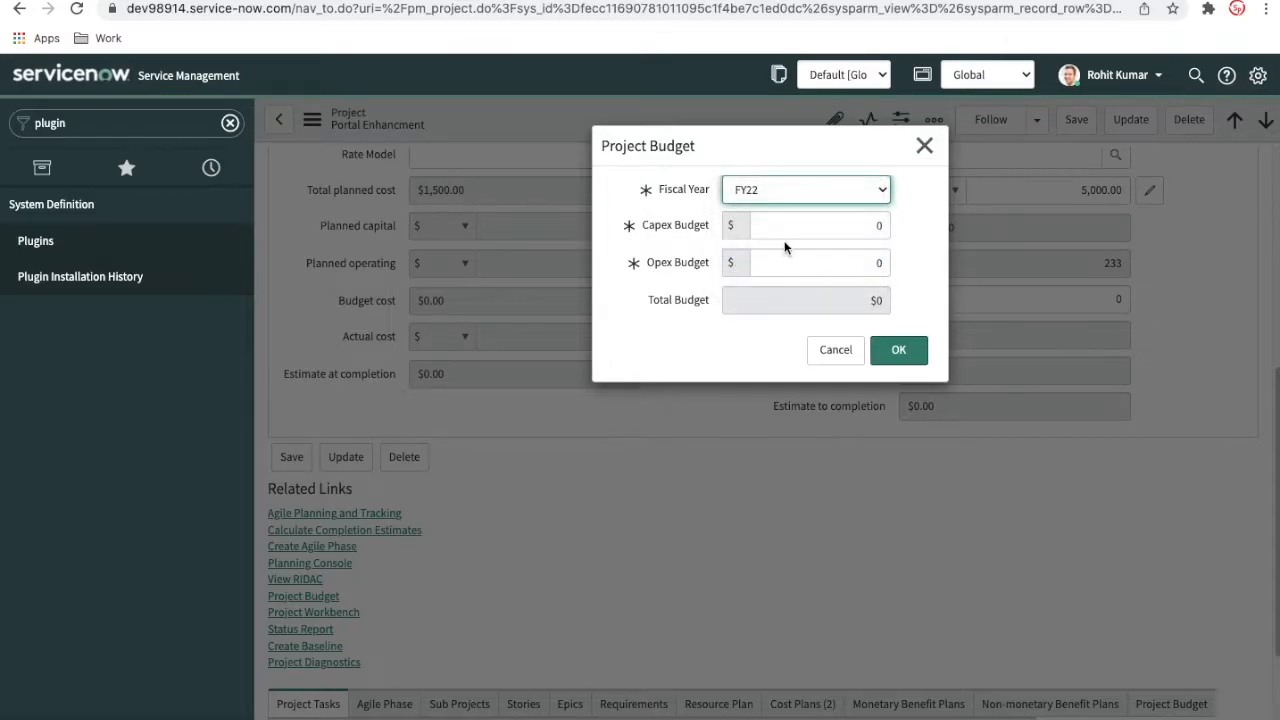
click(876, 226)
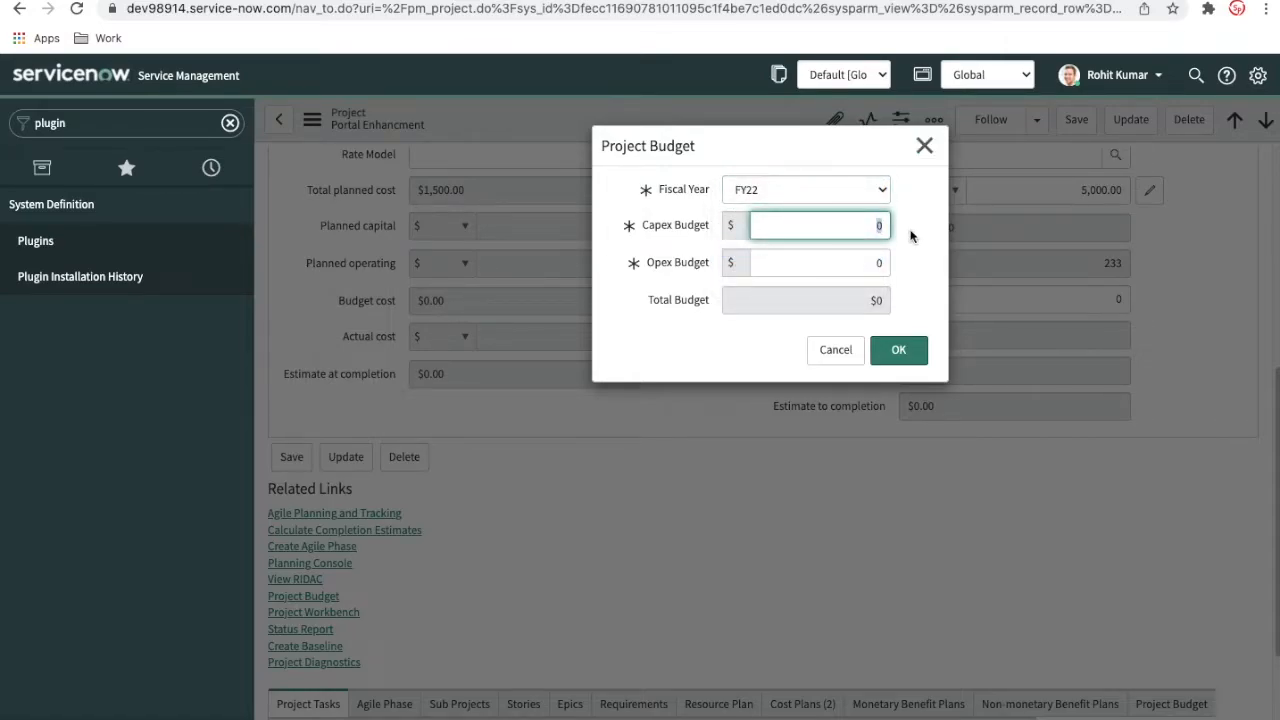
text(5000)
click(862, 270)
text(000)
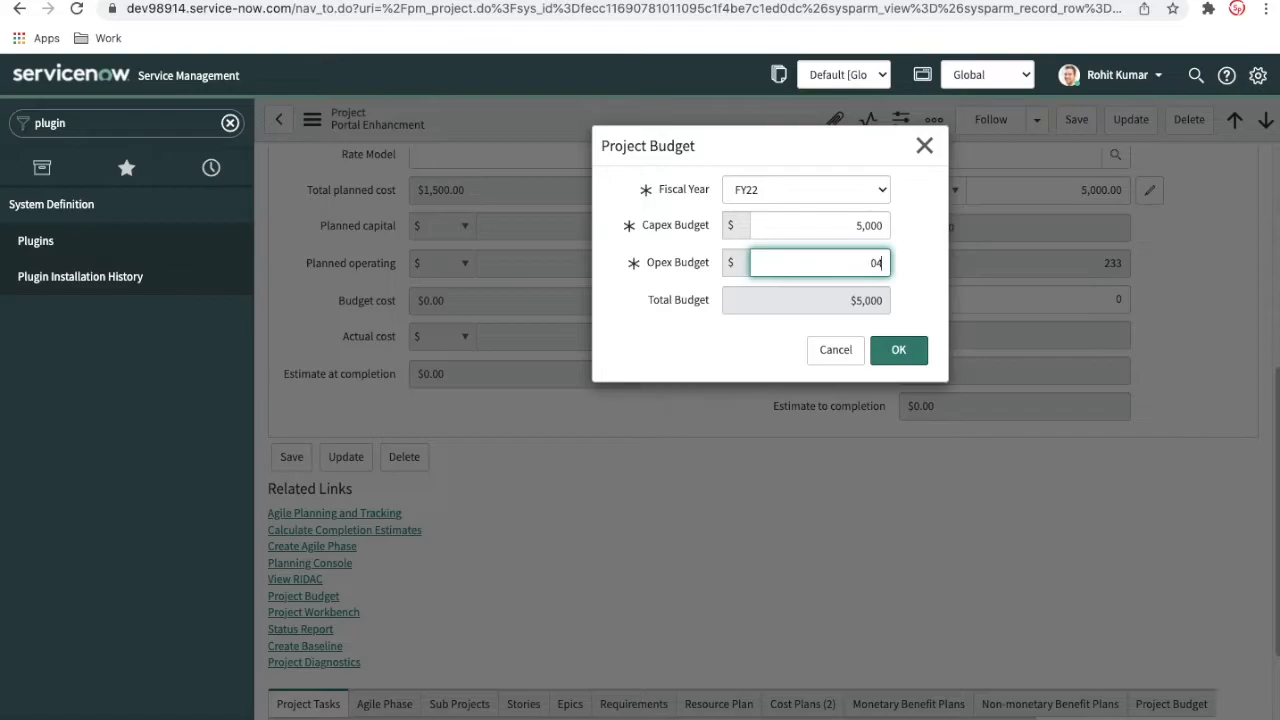
key(BackSpace)
key(BackSpace)
text(4000)
click(827, 306)
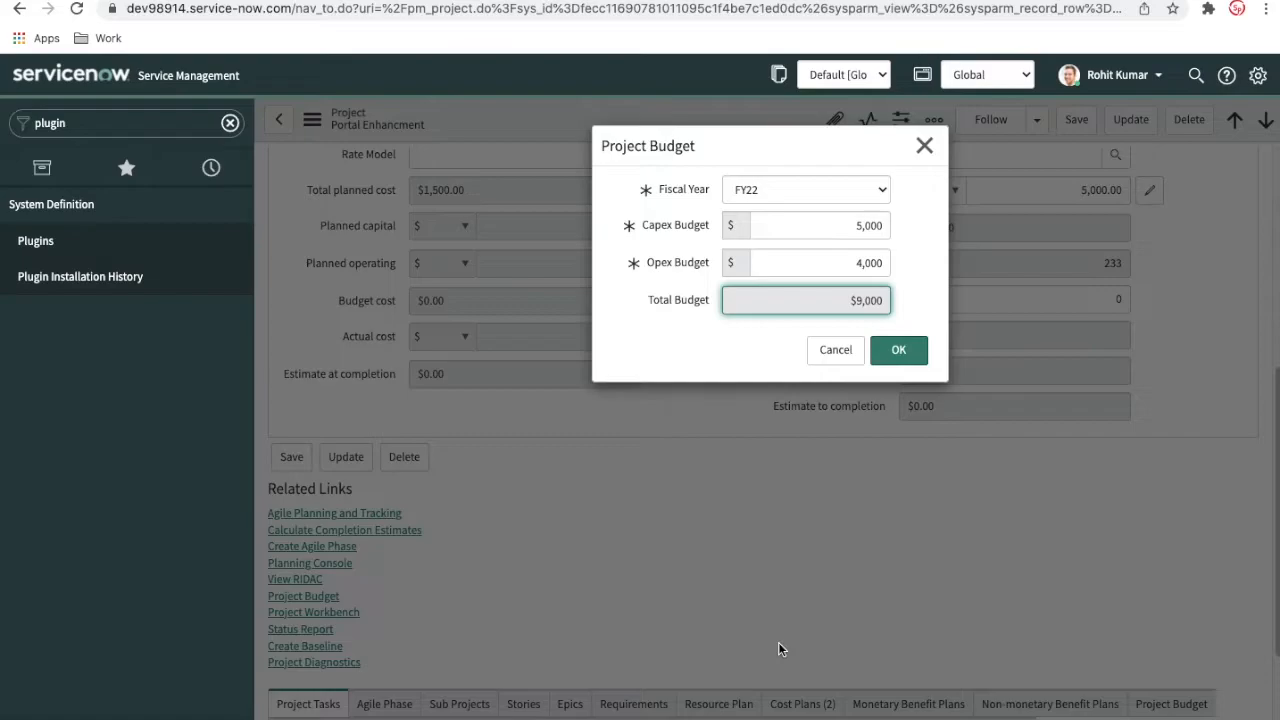
click(826, 353)
Check the Project Budget related list for existing budget records
scroll(787, 505, down, 2)
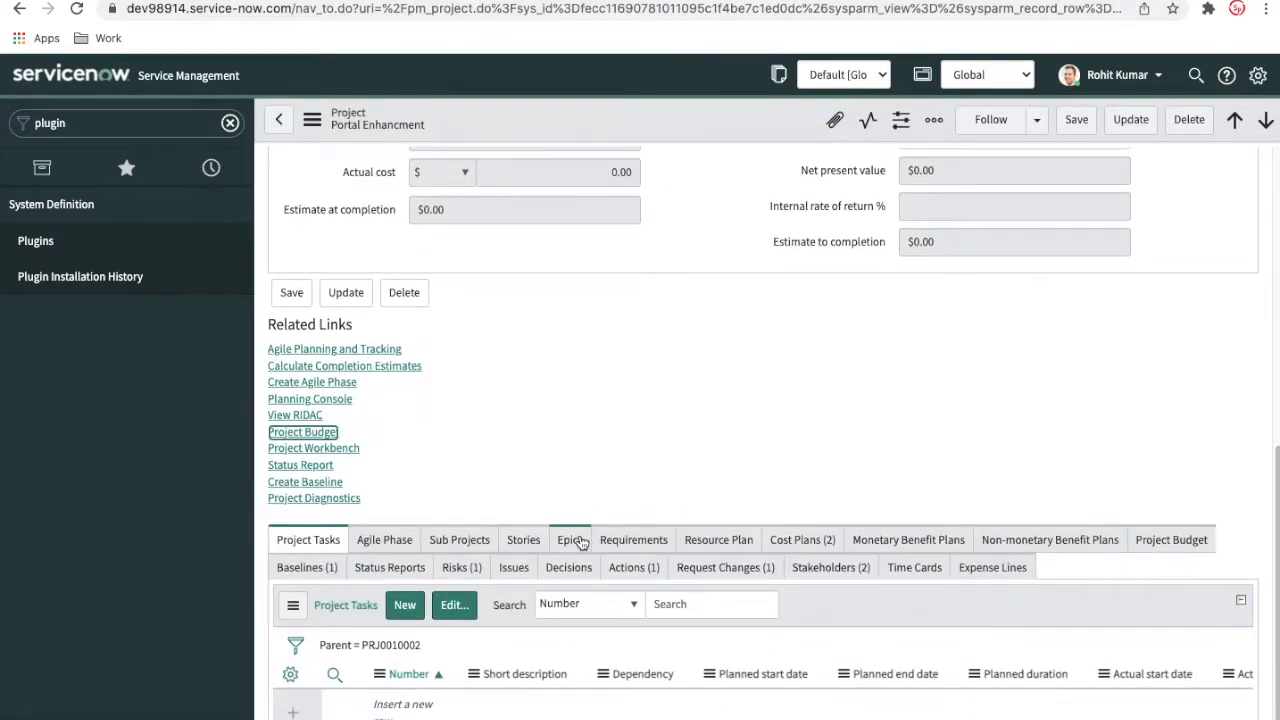
click(1175, 540)
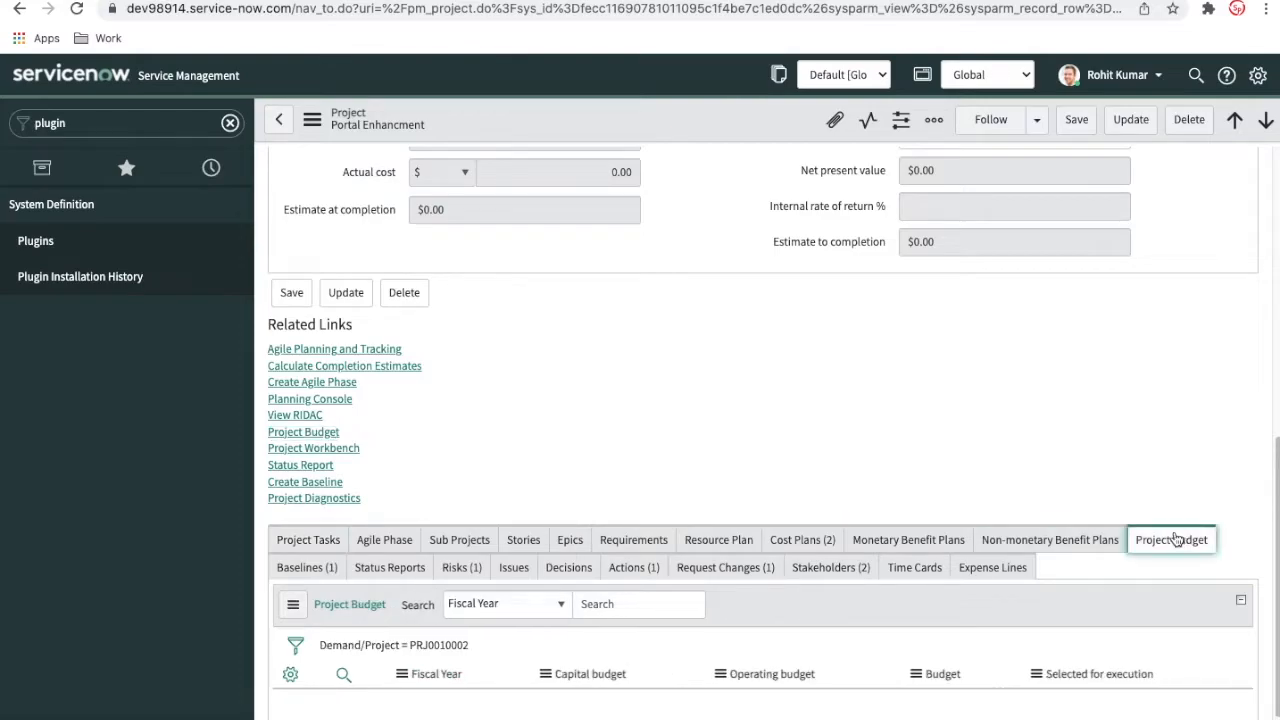
scroll(1030, 486, down, 2)
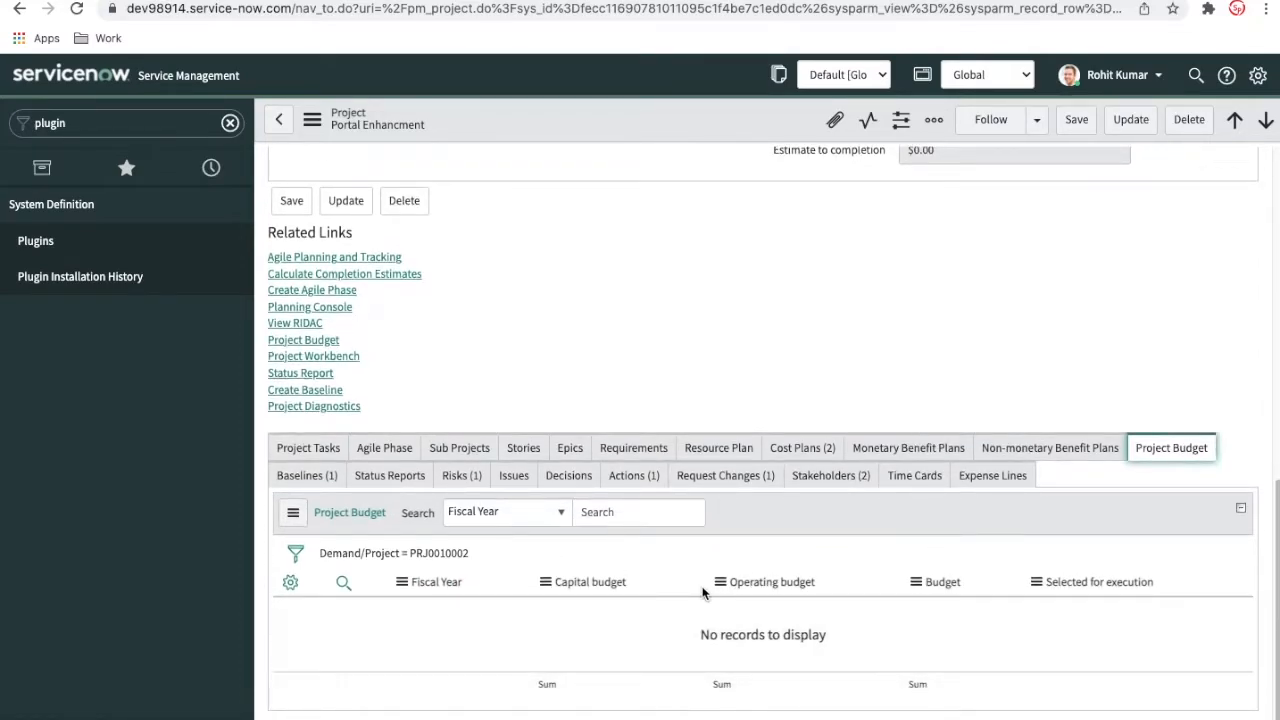
Add a project budget for fiscal year FY22 with a Capex budget of $5,000 and an Opex budget of $4,000
click(323, 343)
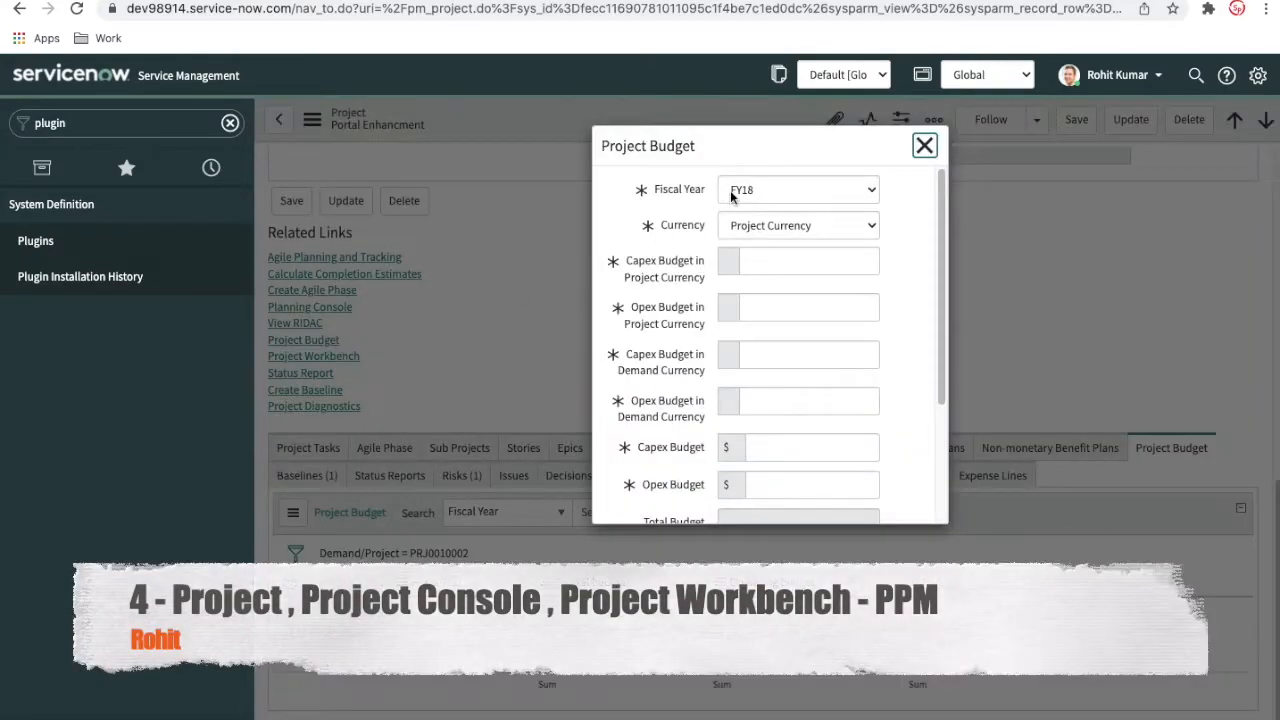
click(738, 193)
click(761, 254)
text(5000)
mouse_move(874, 226)
mouse_down()
mouse_move(897, 228)
mouse_move(903, 265)
mouse_up()
text(4000)
click(898, 349)
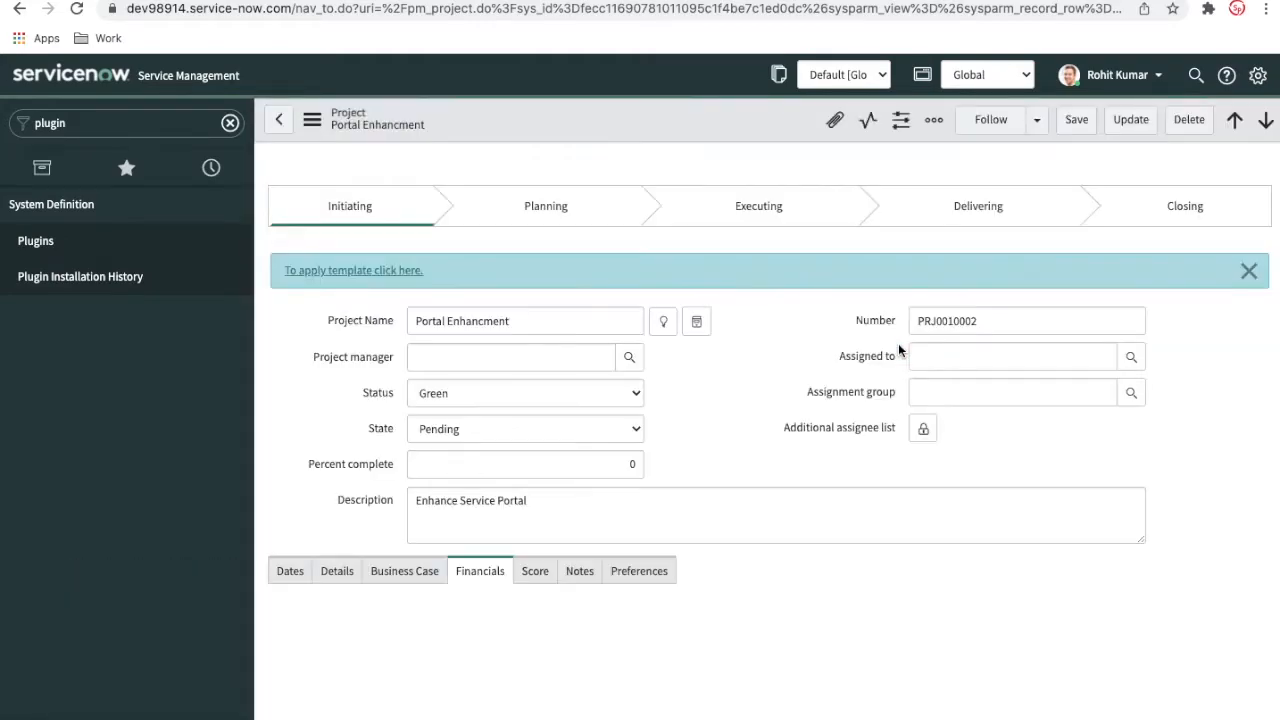
Compare the Budget cost in the project's Financials section with the capital and operating budgets of the FY22 project budget
scroll(779, 474, down, 3)
scroll(779, 474, down, 1)
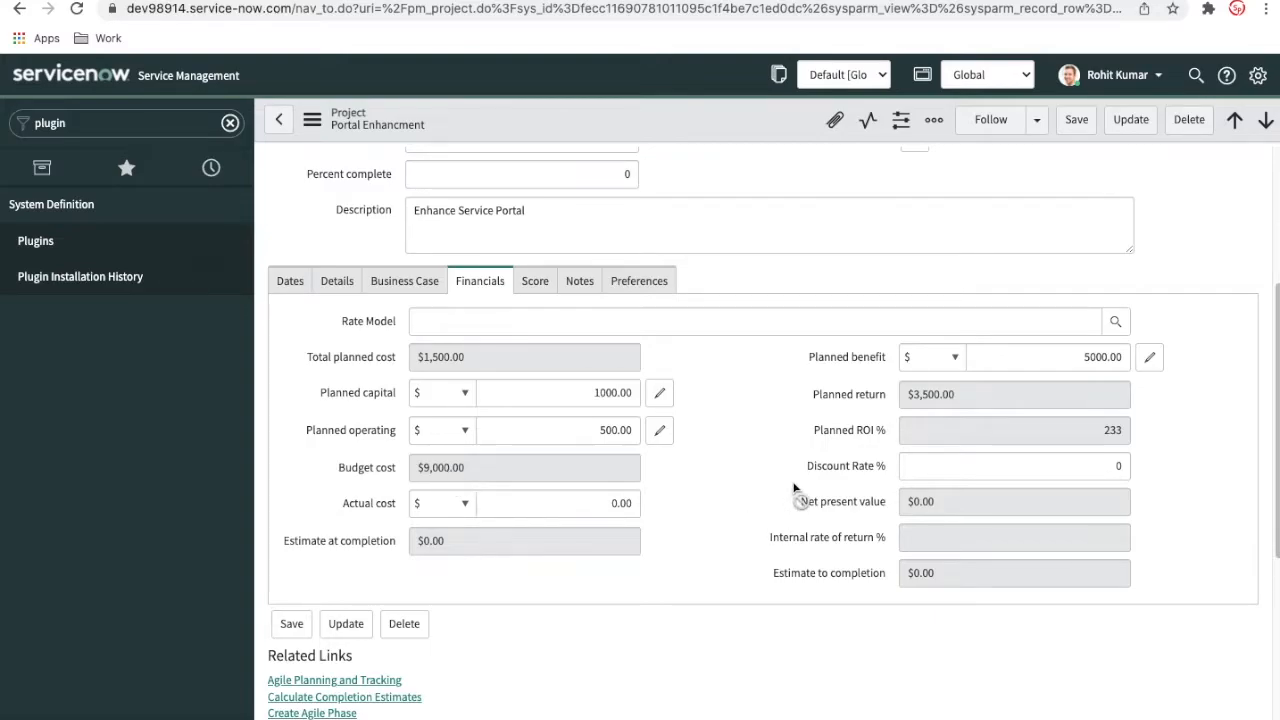
scroll(793, 488, down, 10)
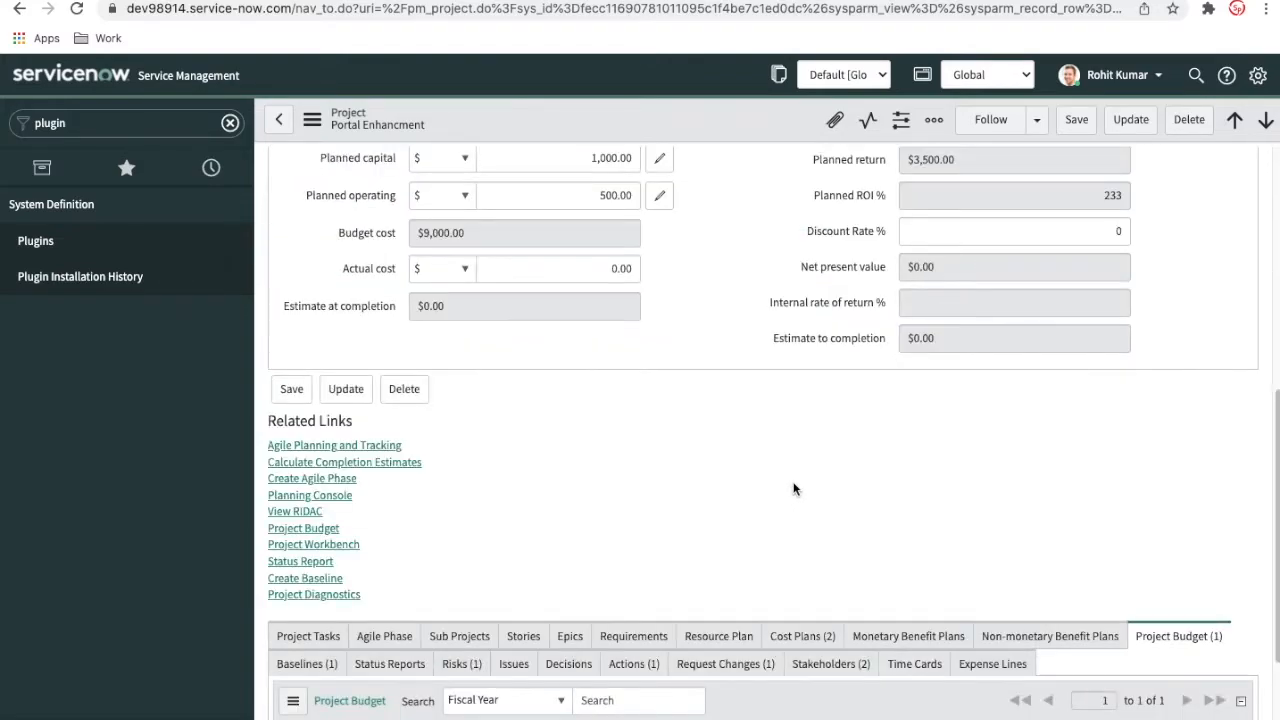
scroll(794, 489, up, 2)
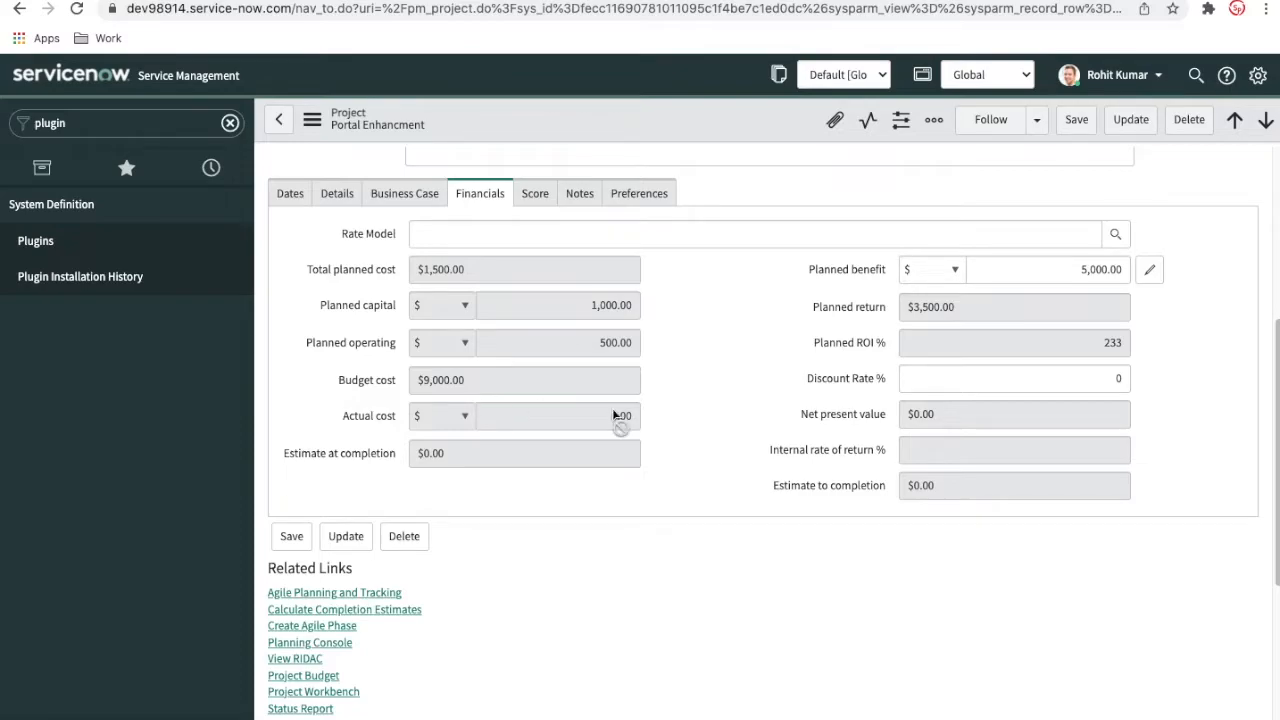
scroll(612, 408, down, 4)
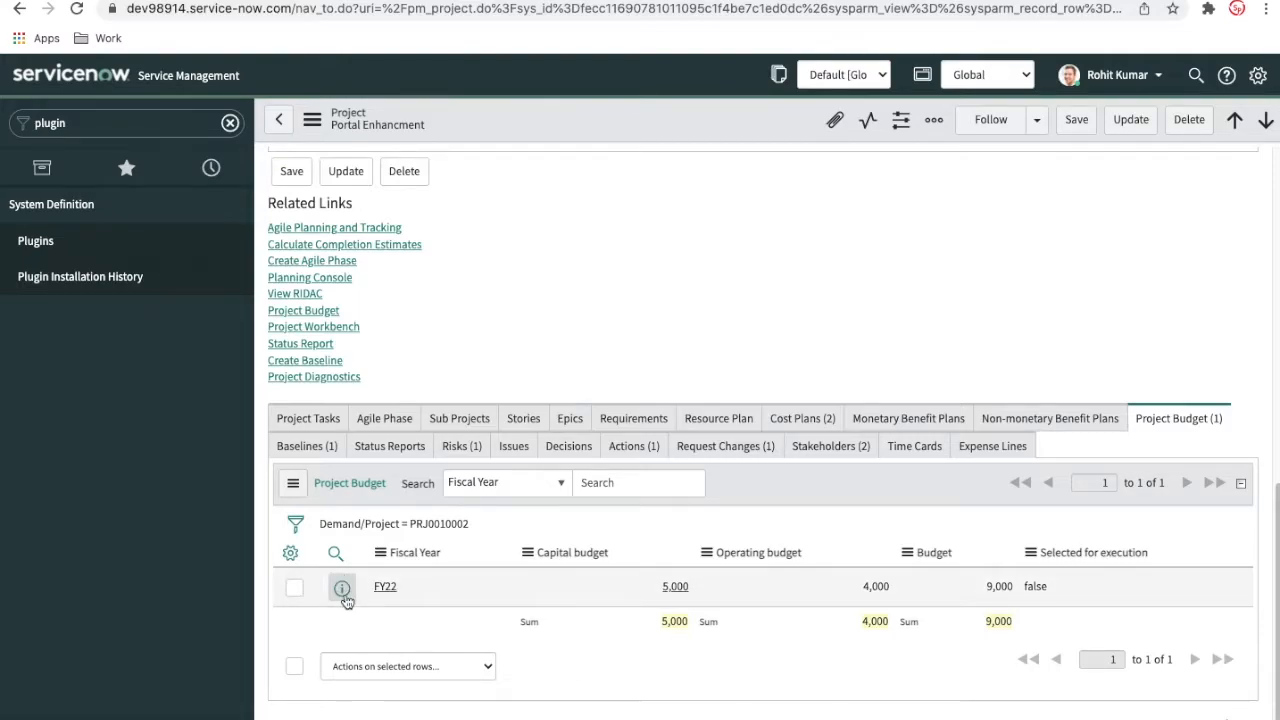
drag(652, 590, 680, 594)
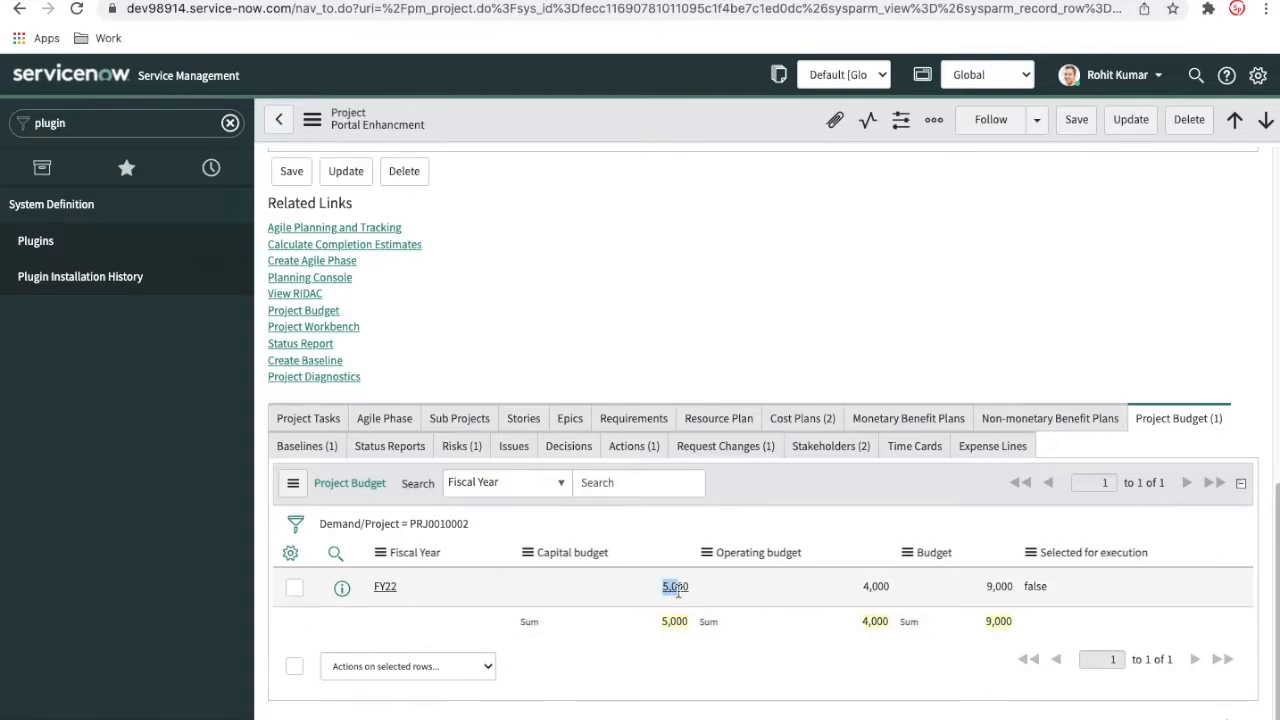
click(691, 587)
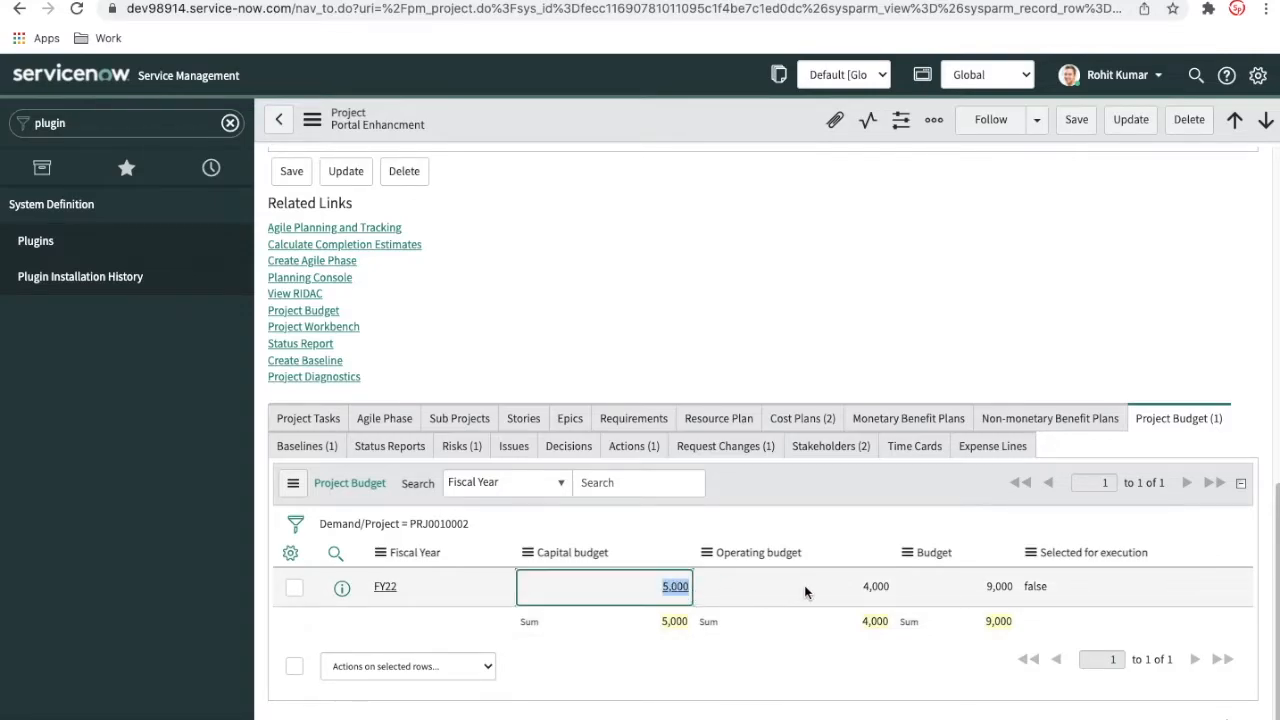
drag(852, 588, 905, 587)
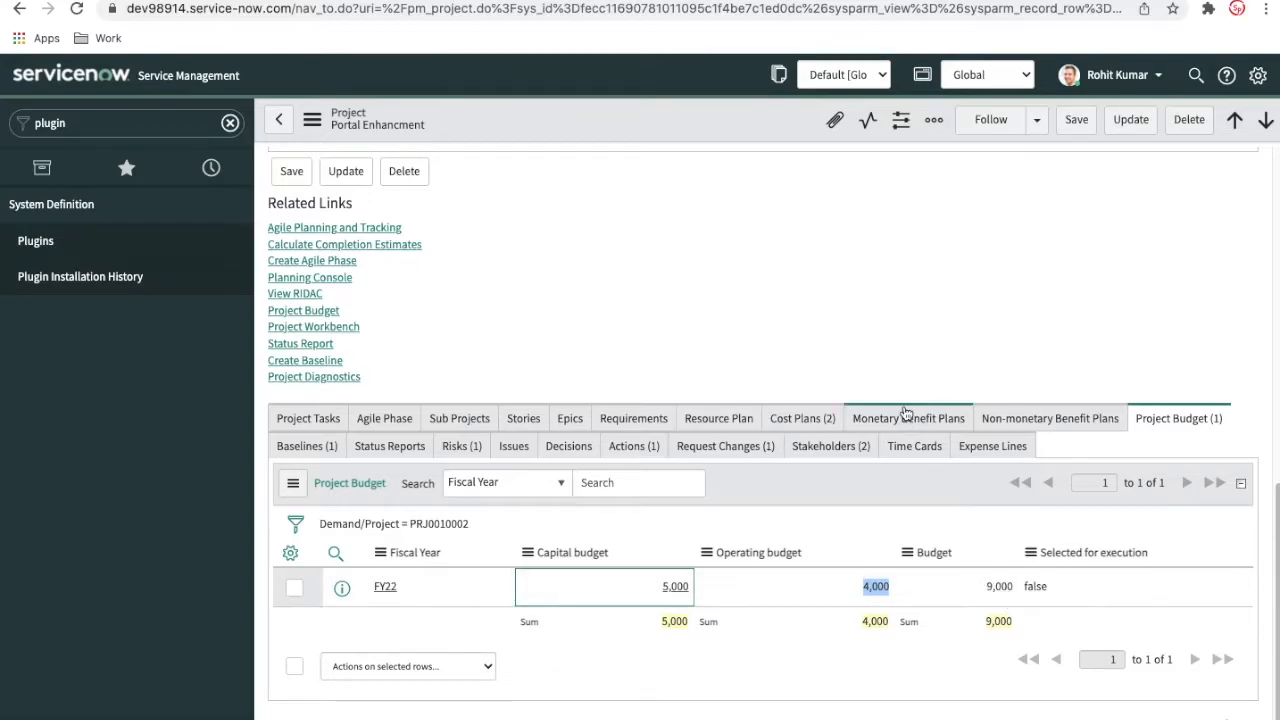
Set the Planned benefit in the project's Financials section to 0 and save the record
scroll(904, 393, up, 3)
scroll(904, 393, up, 1)
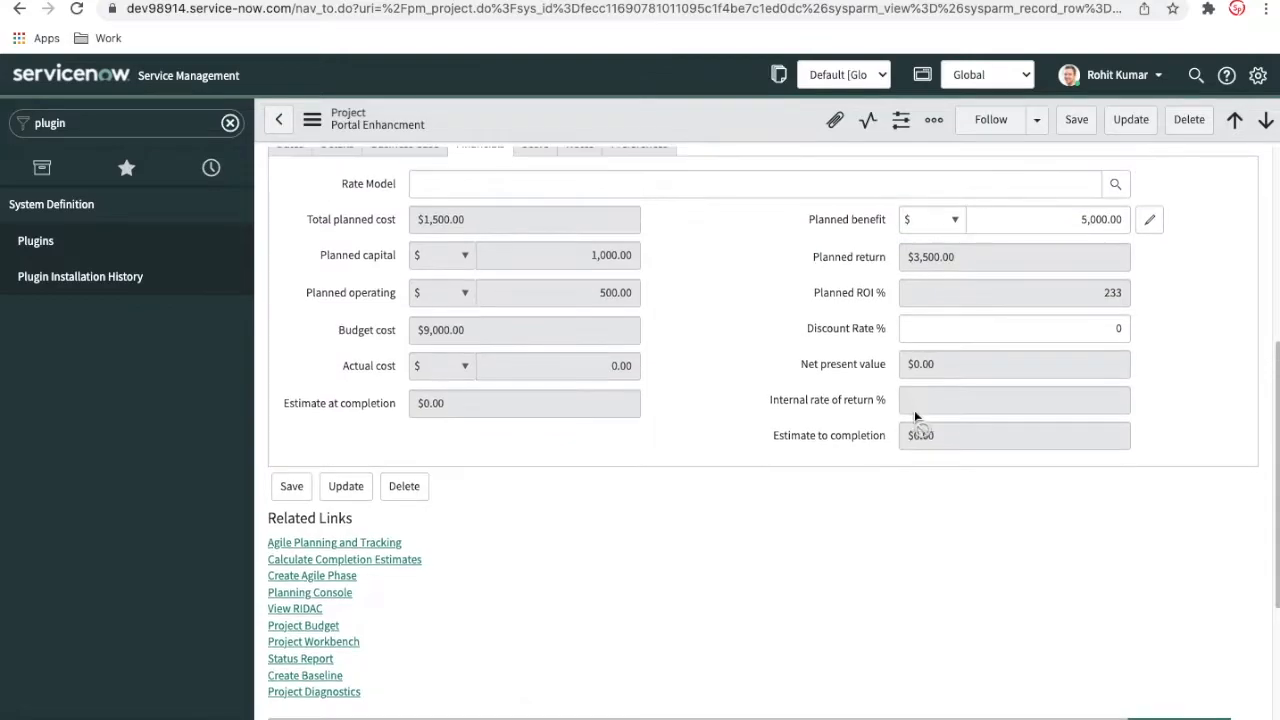
mouse_move(857, 222)
scroll(804, 367, down, 3)
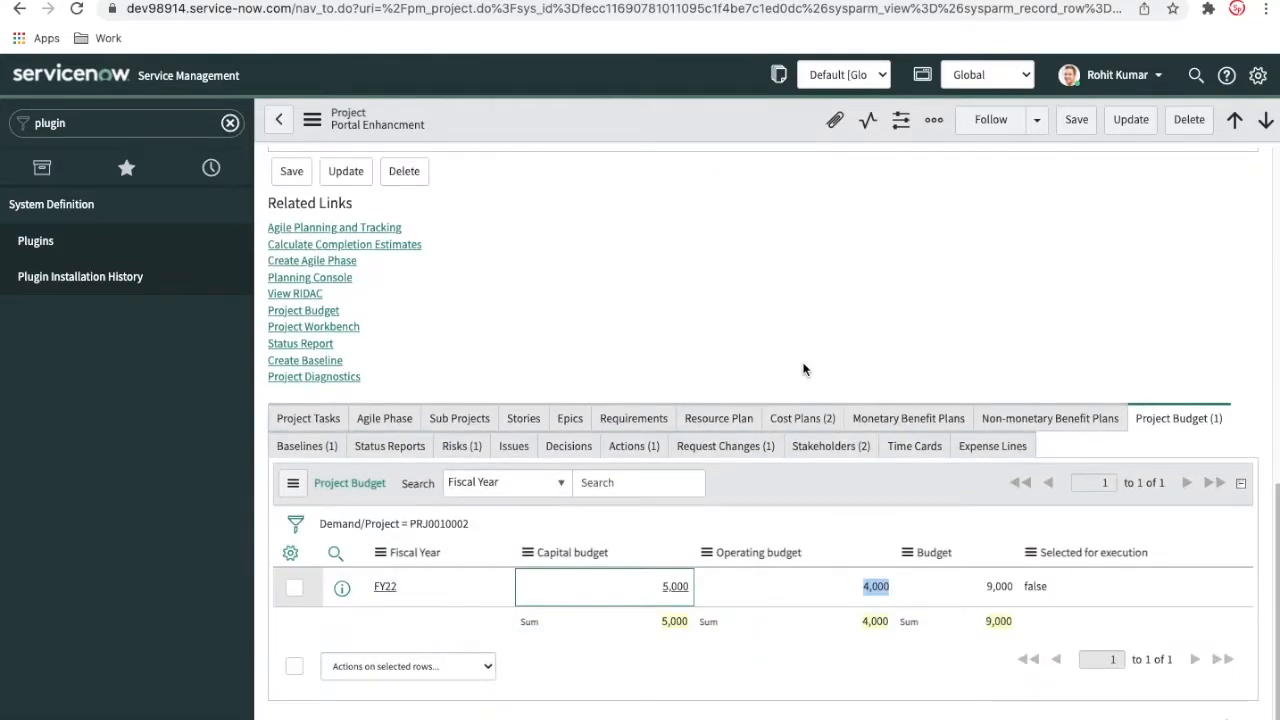
scroll(804, 369, up, 6)
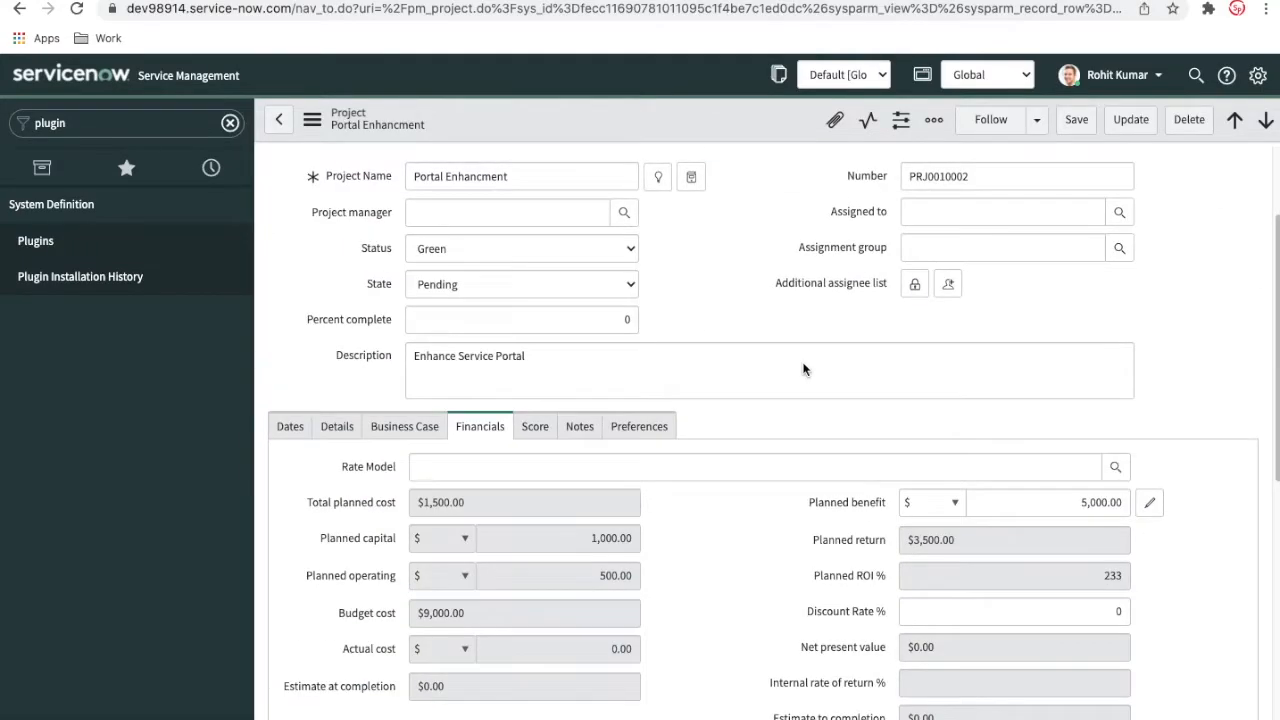
drag(1078, 501, 1144, 506)
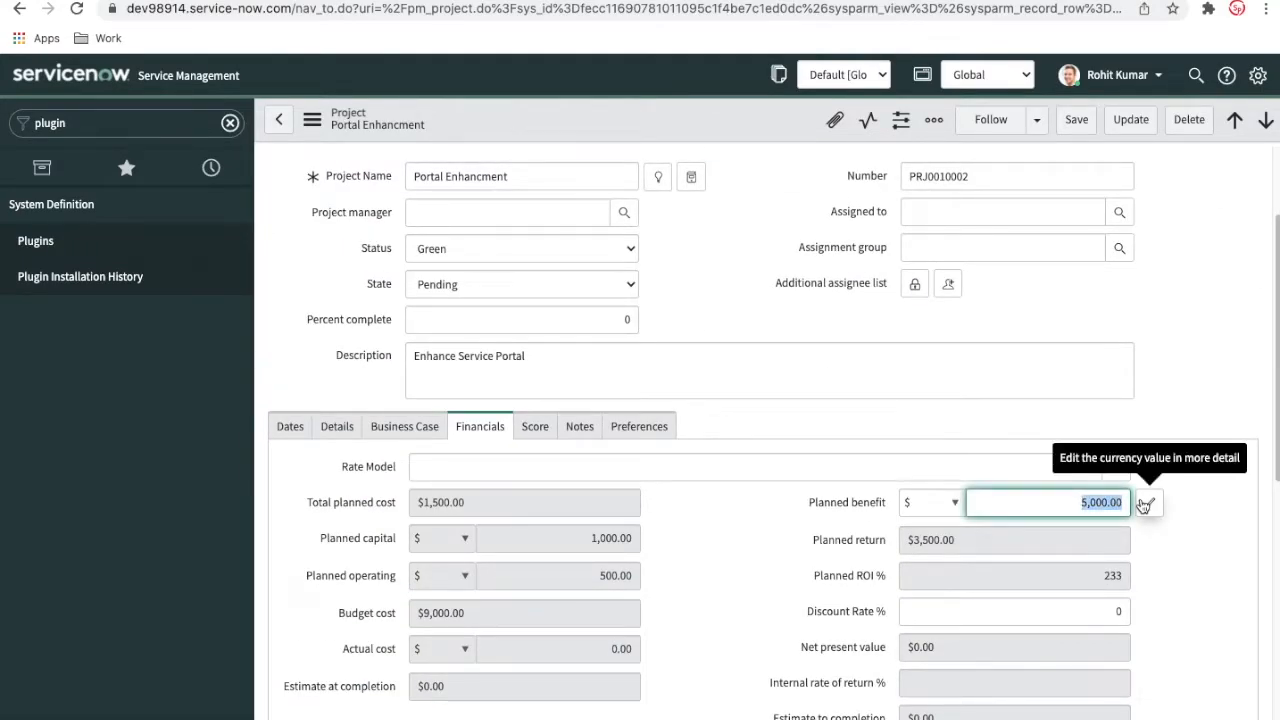
text(0)
right_click(737, 132)
click(742, 133)
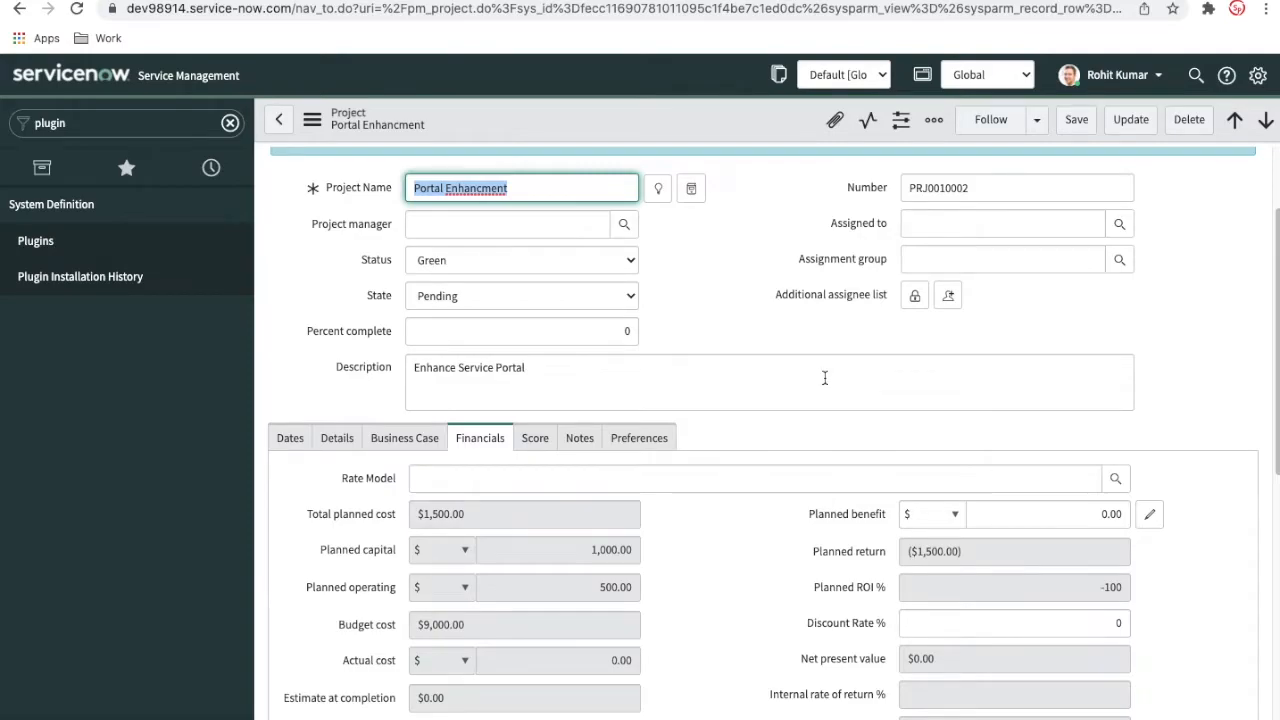
Start a new monetary benefit plan named "User Expertience" with fiscal periods from FY22: M01-Jan to FY22: M04-Apr
scroll(825, 377, down, 10)
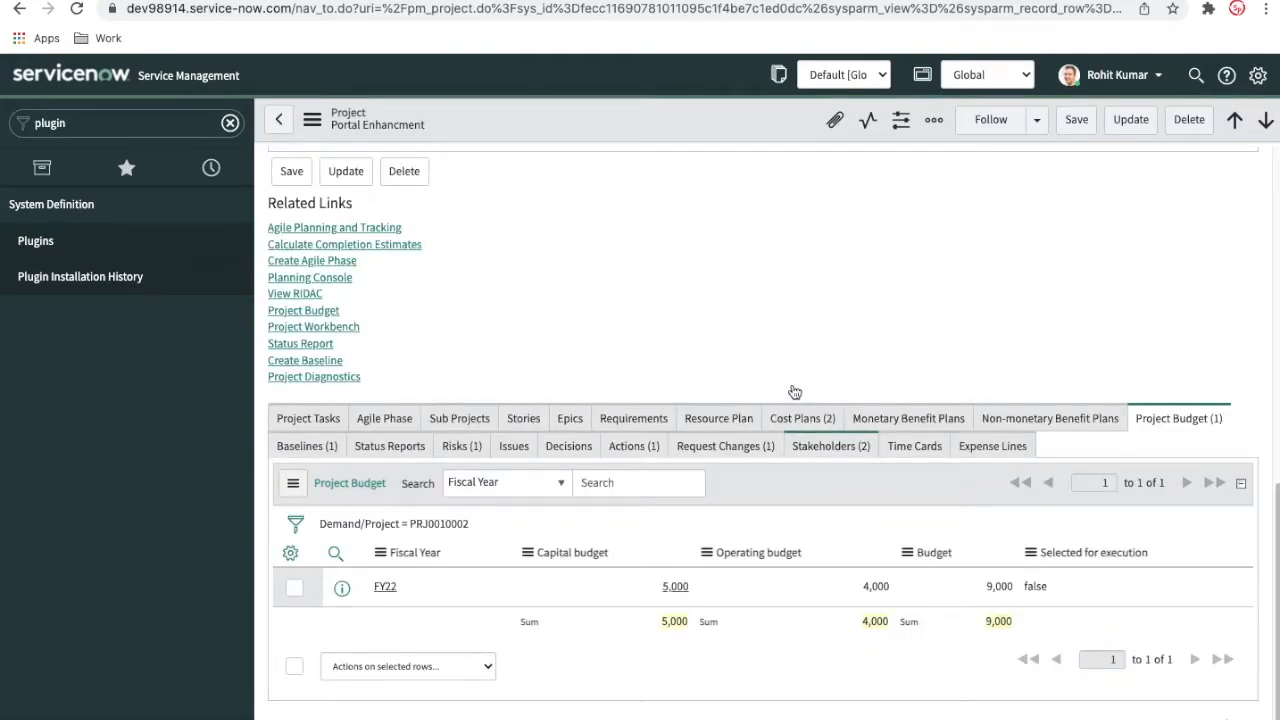
click(898, 425)
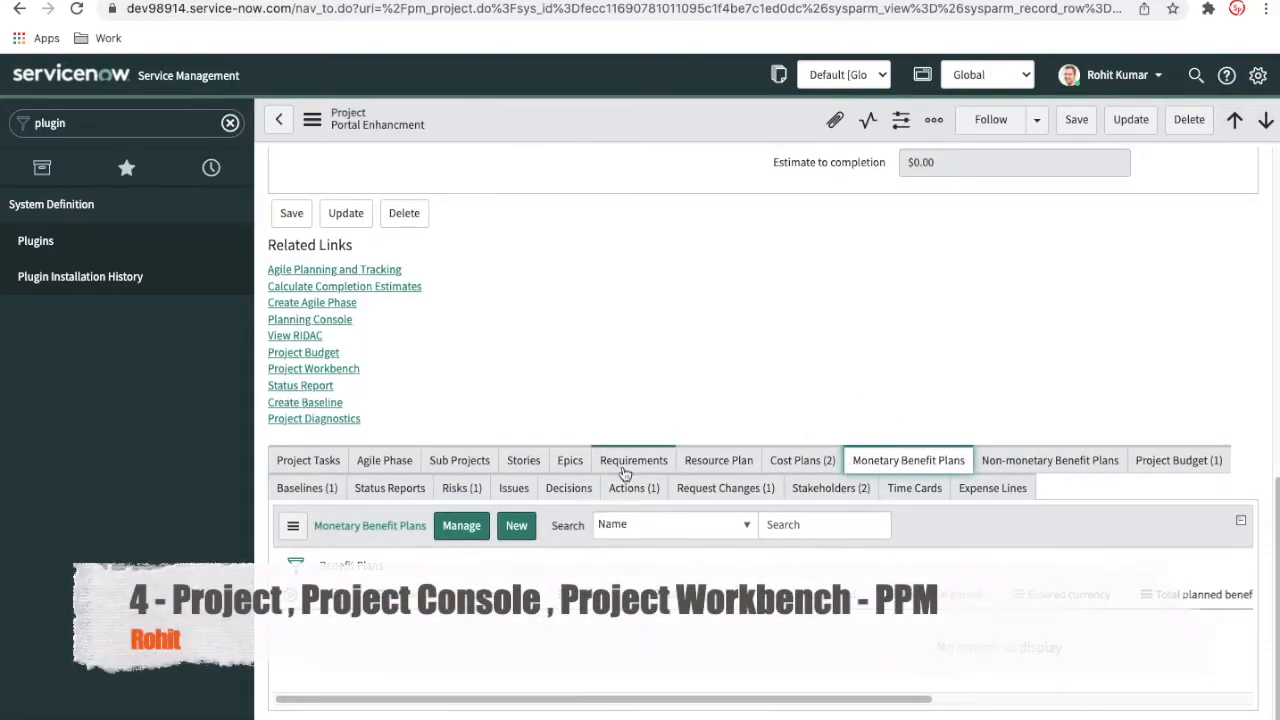
click(516, 530)
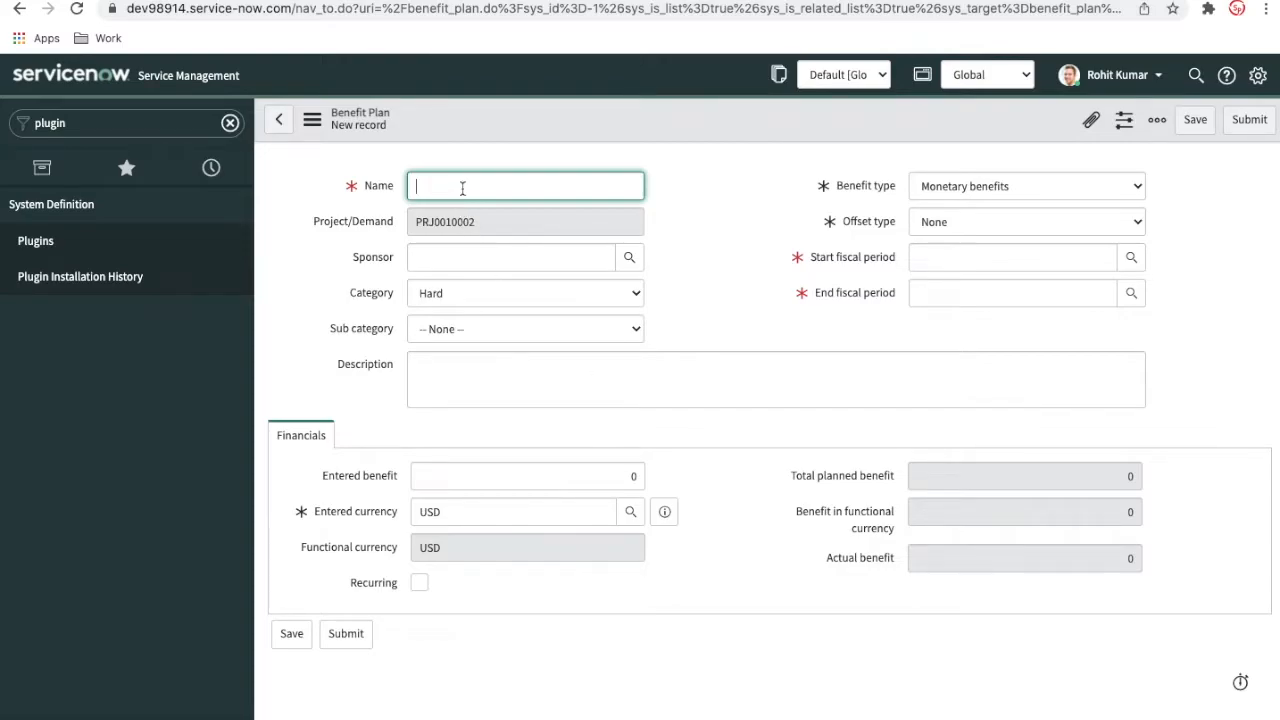
text(User Expertience)
click(975, 258)
text(*22)
click(979, 297)
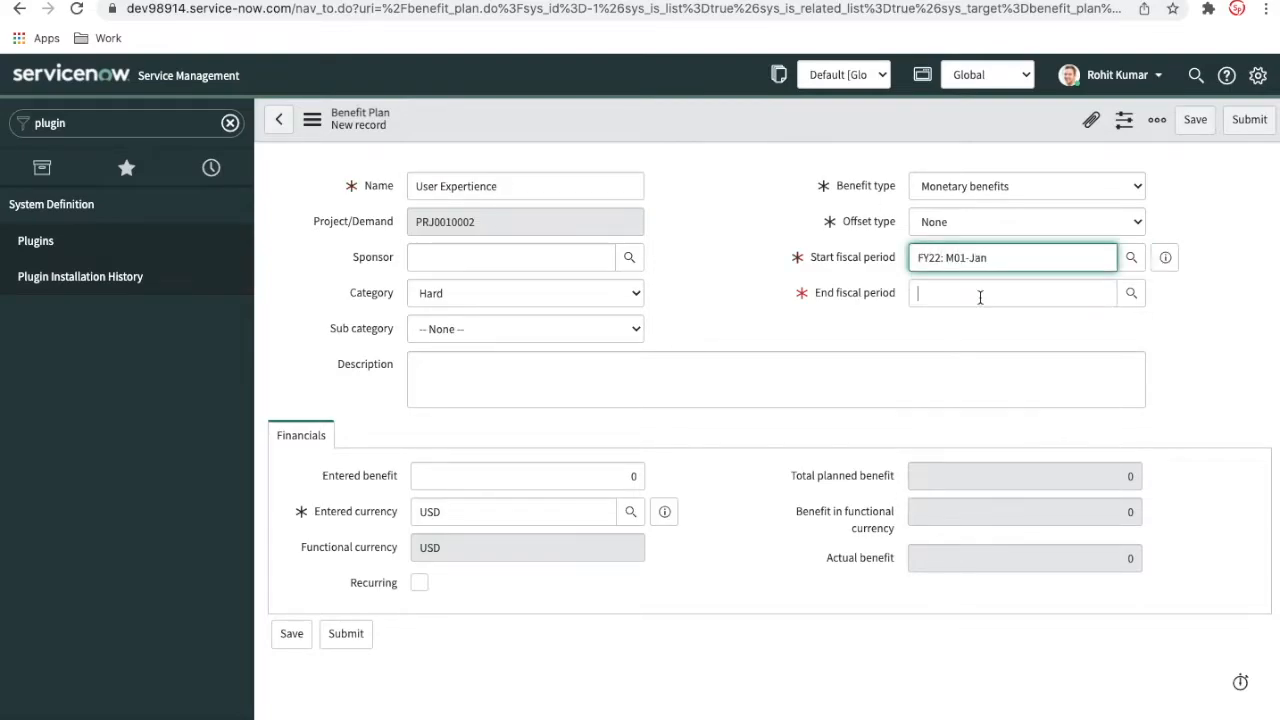
click(980, 294)
click(948, 334)
Choose a sponsor for the benefit plan, enter a benefit of 10000 and submit the record
click(628, 258)
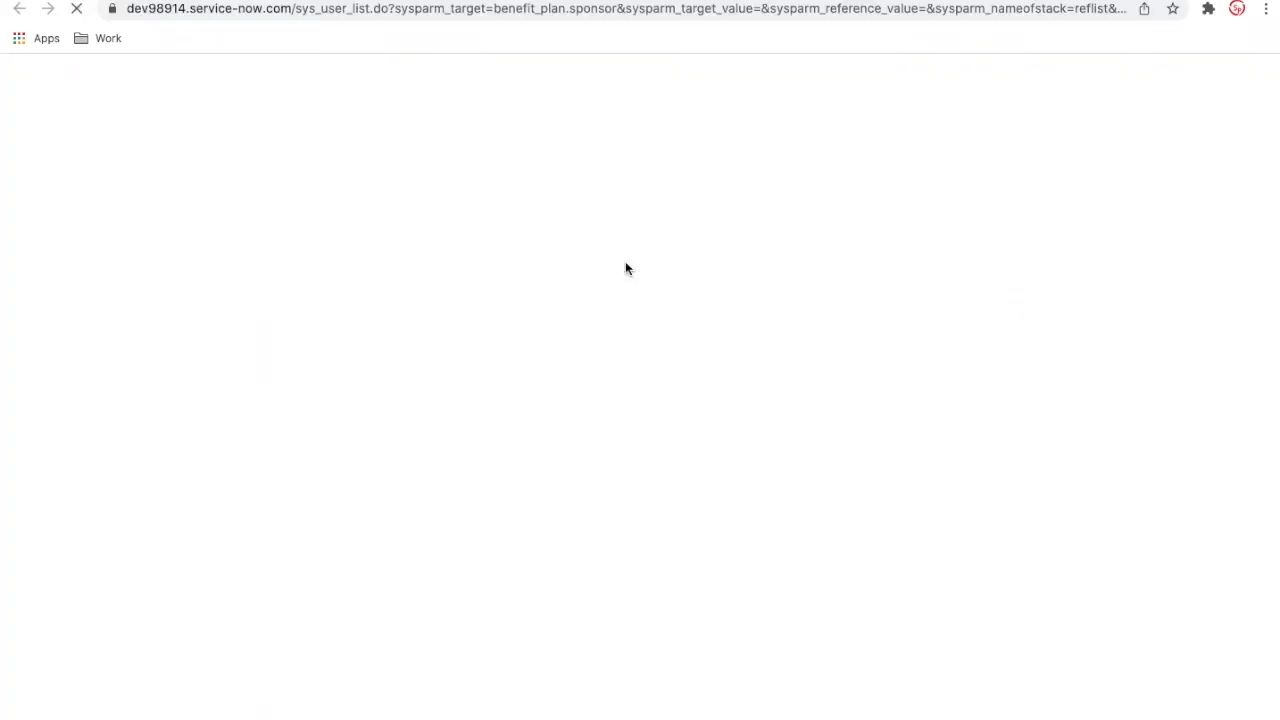
click(110, 487)
click(453, 470)
text(1000)
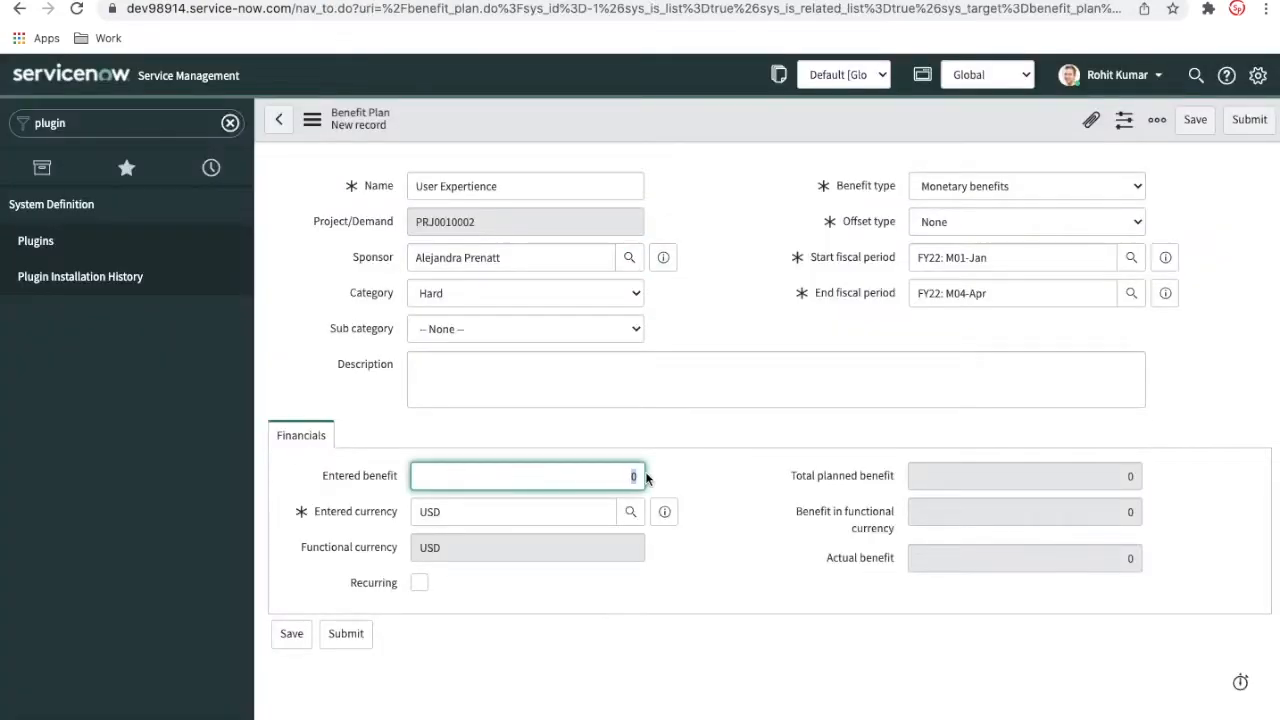
text(0)
click(1249, 119)
Check the planned benefit, return and ROI in the Financials section and the entry in the Monetary Benefit Plans list
scroll(819, 405, up, 4)
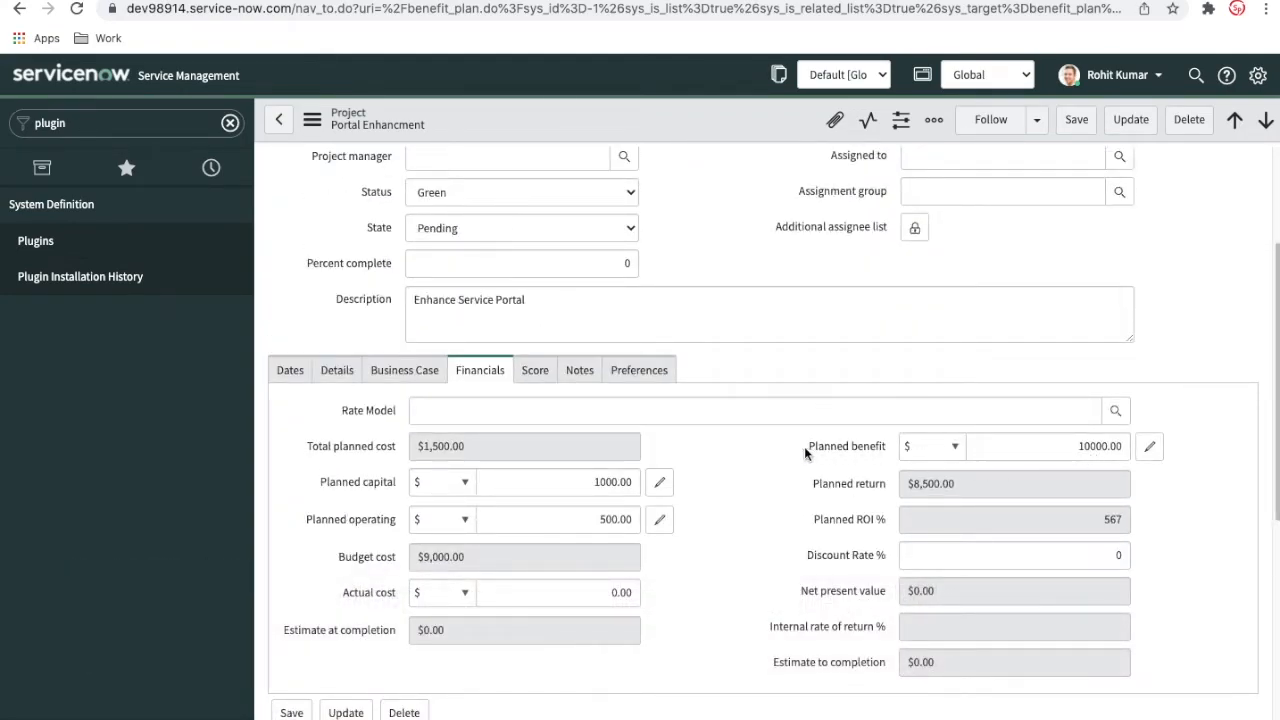
scroll(804, 450, down, 5)
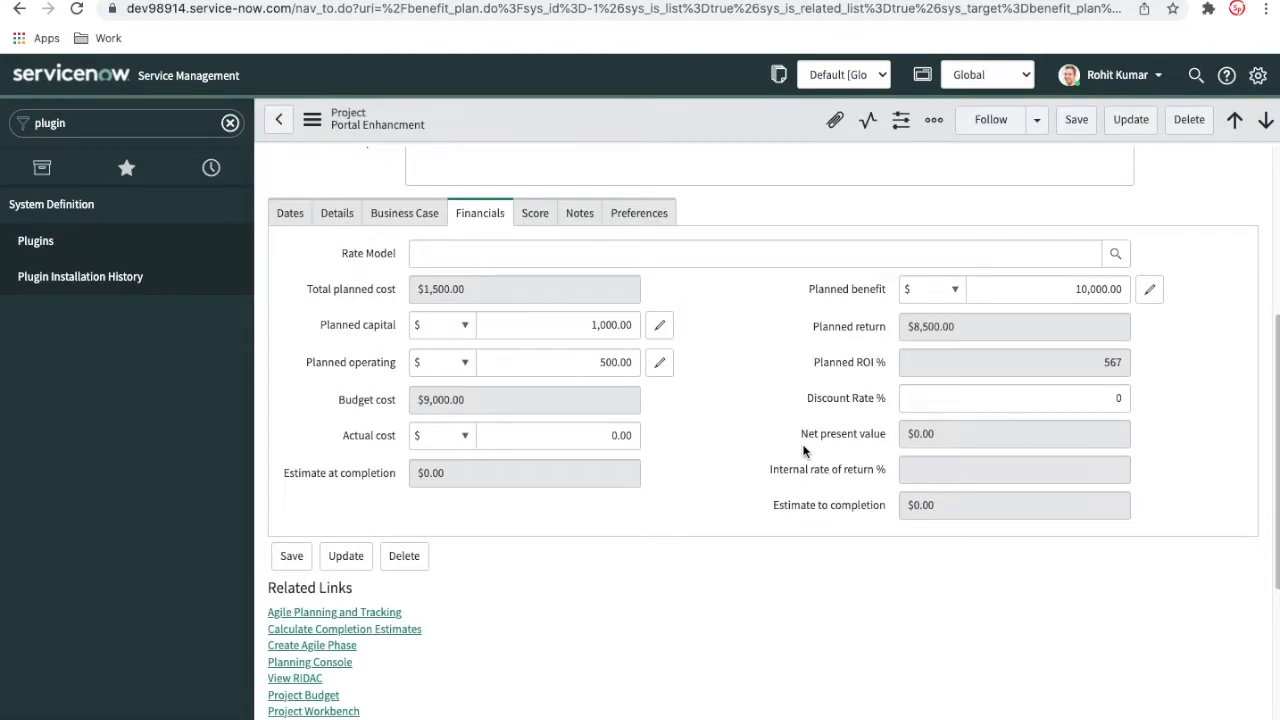
scroll(804, 447, up, 6)
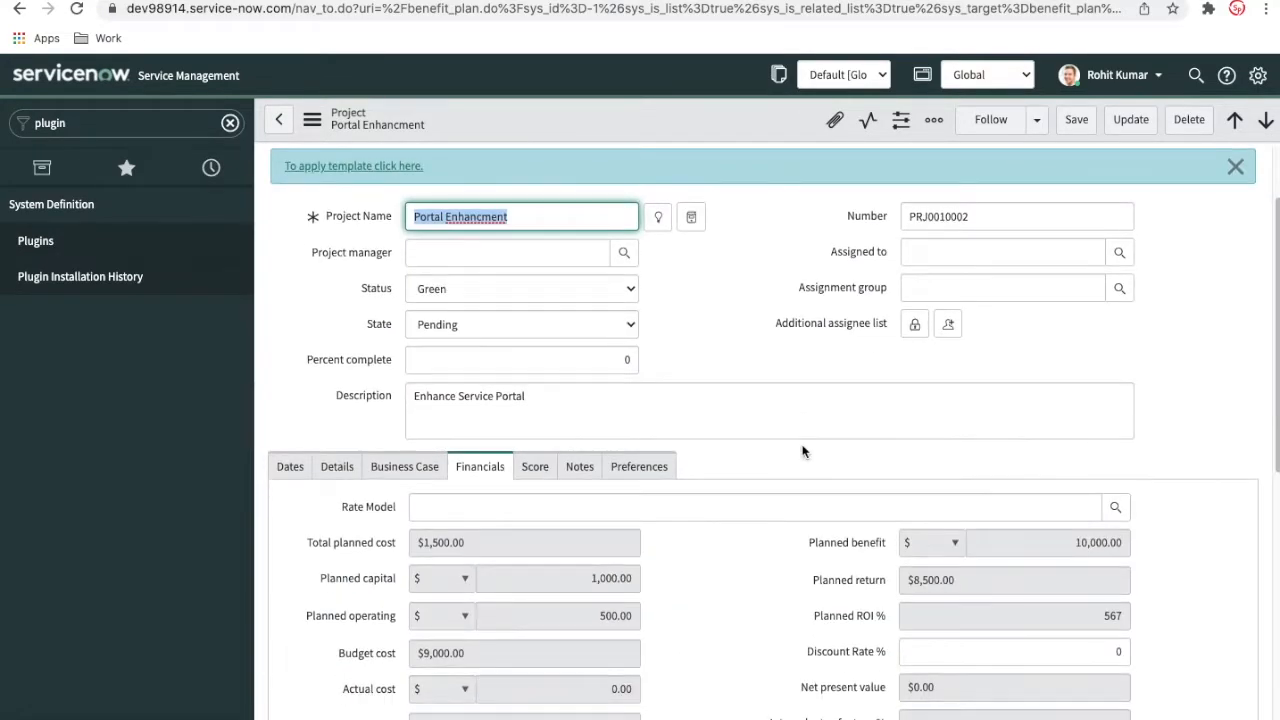
scroll(805, 447, down, 3)
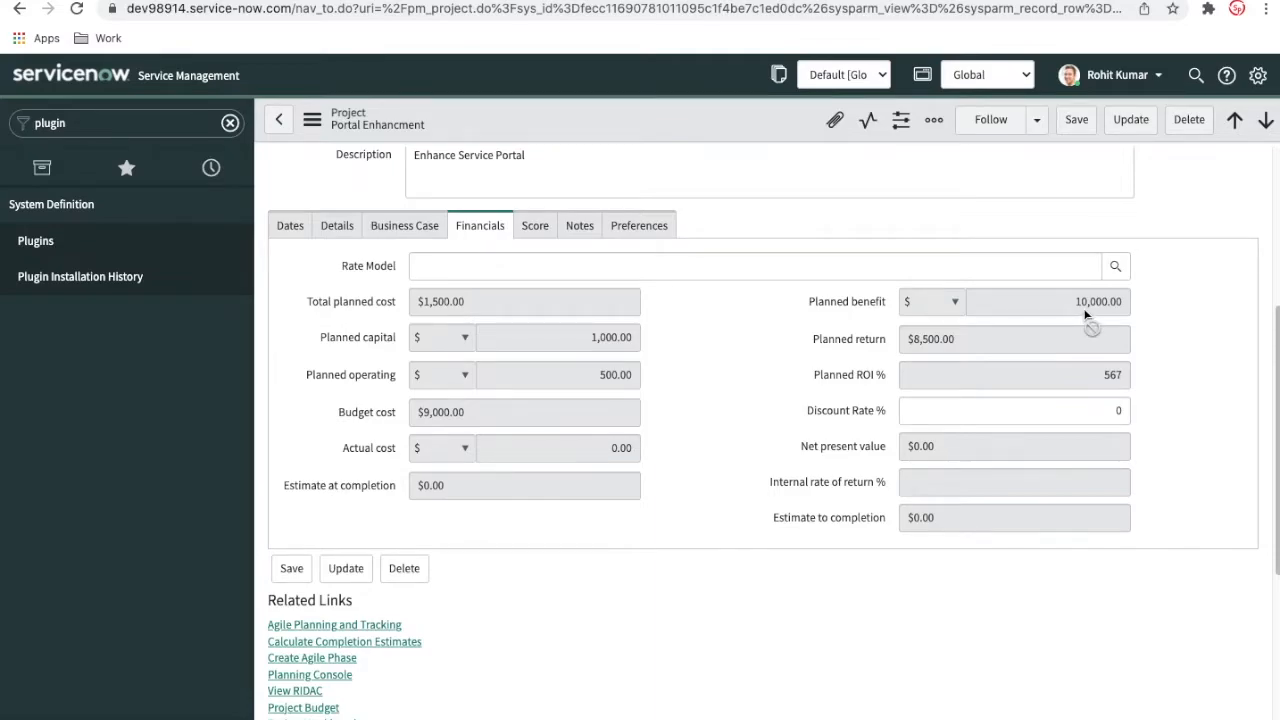
scroll(1085, 315, down, 5)
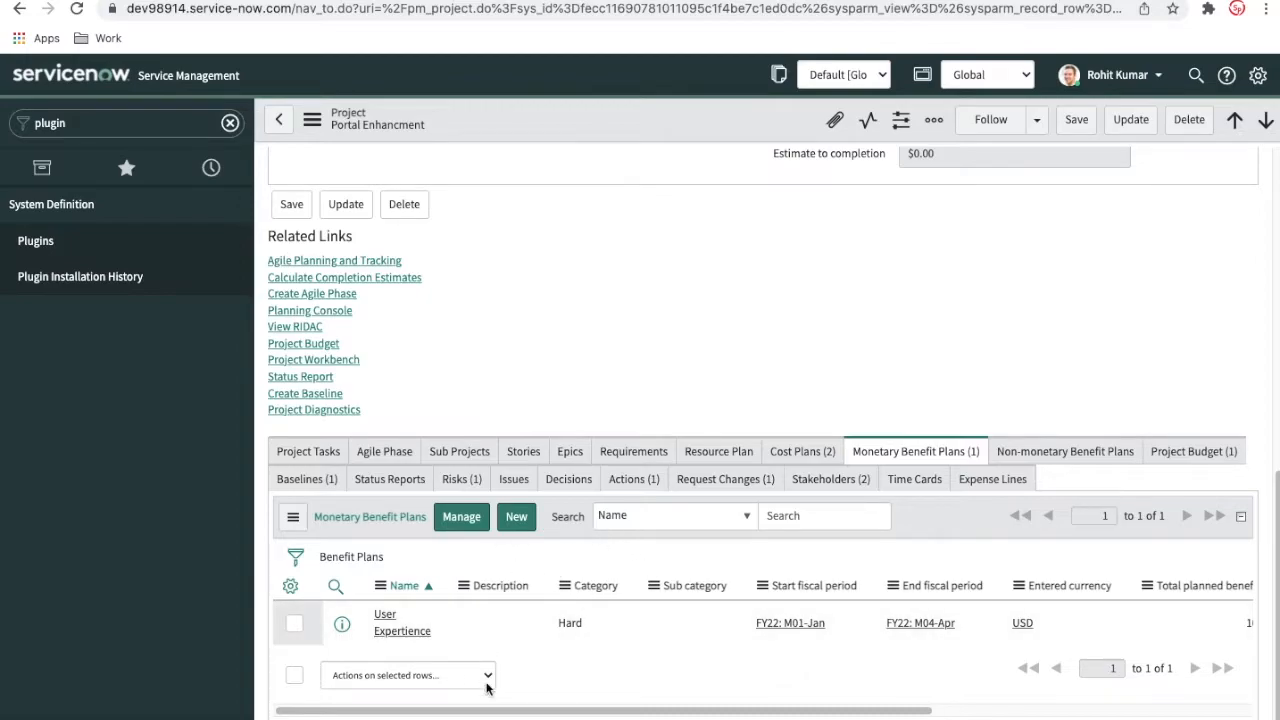
Review the Non-monetary Benefit Plans related list alongside the project's financial figures
click(1036, 456)
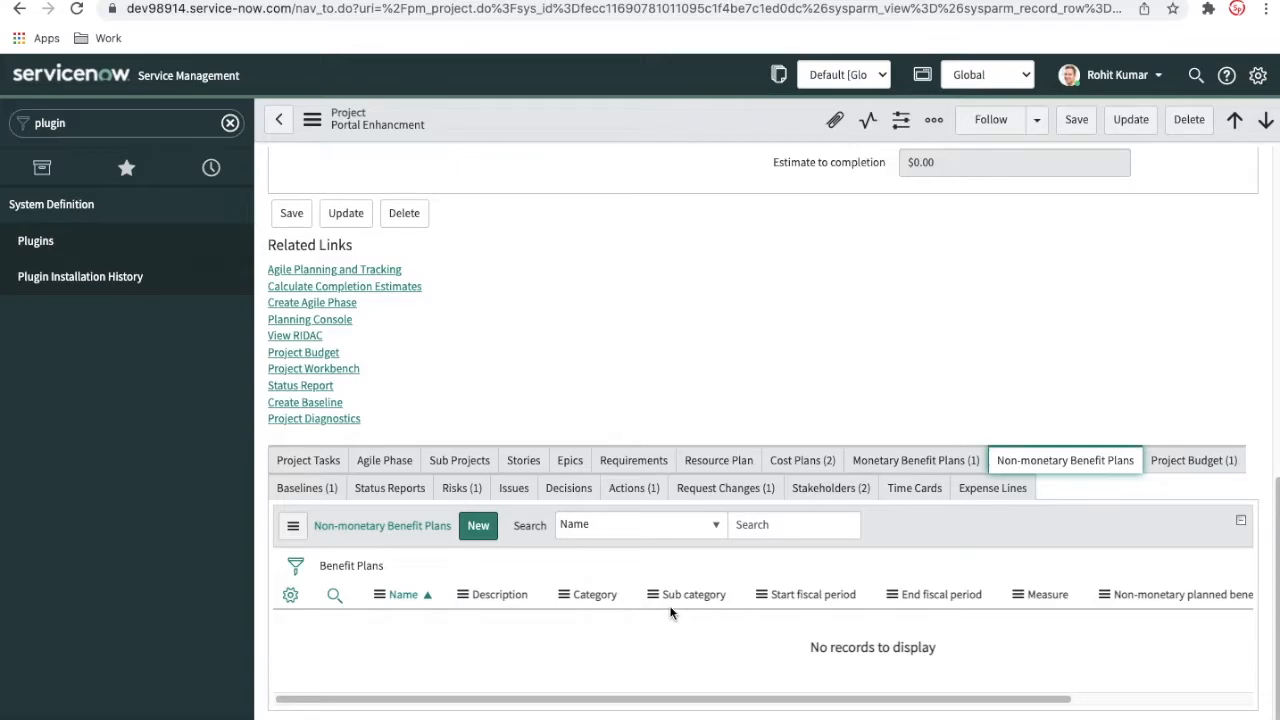
scroll(971, 514, up, 10)
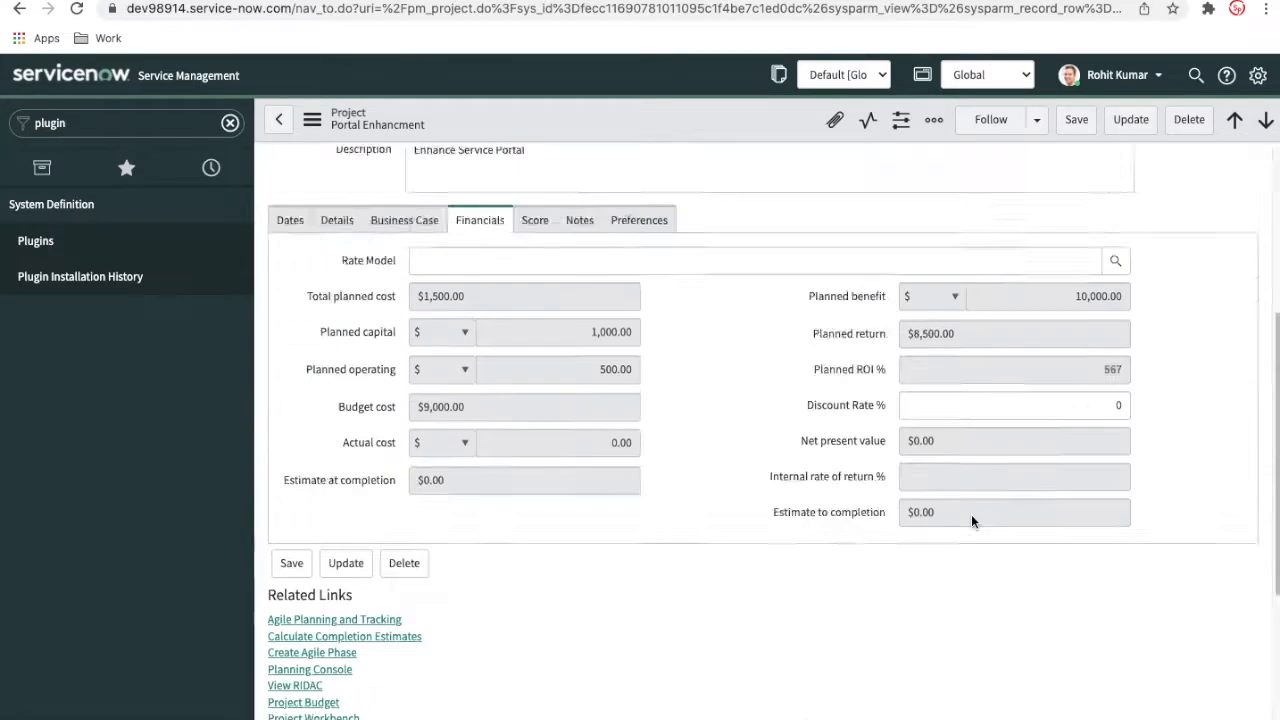
scroll(964, 548, down, 1)
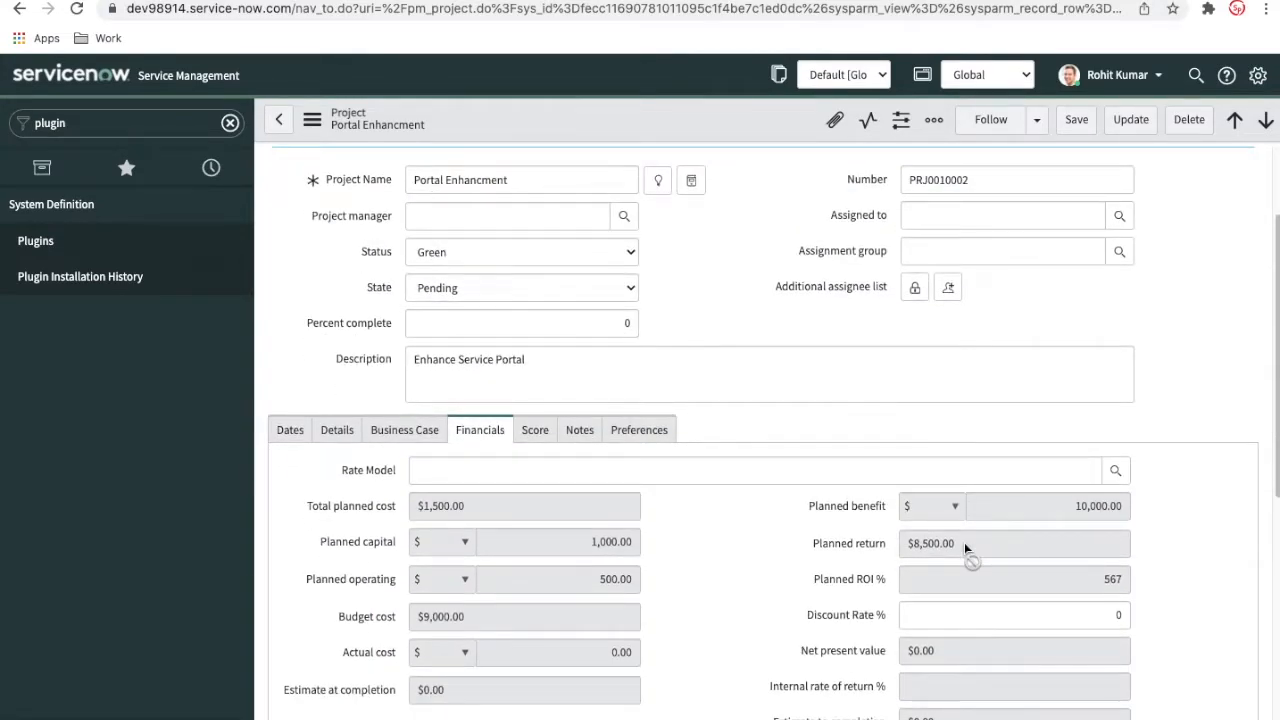
scroll(964, 548, down, 3)
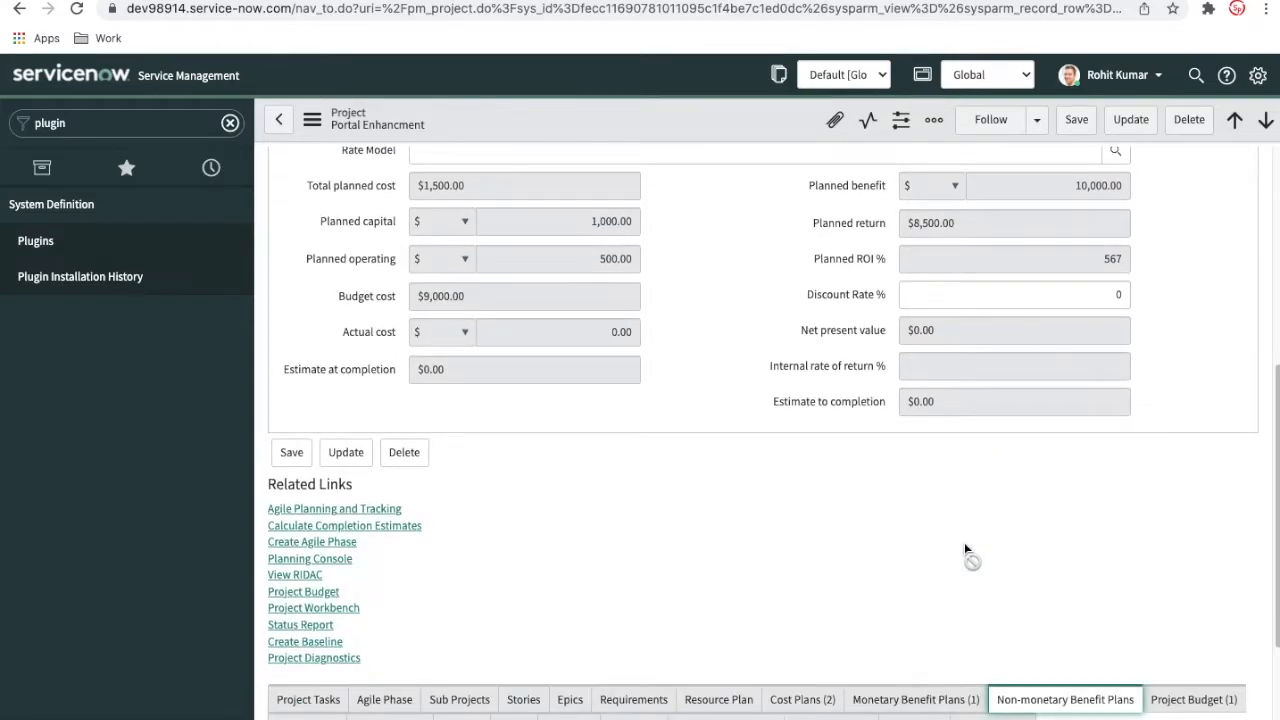
scroll(964, 548, up, 4)
scroll(964, 548, down, 3)
scroll(964, 548, down, 3)
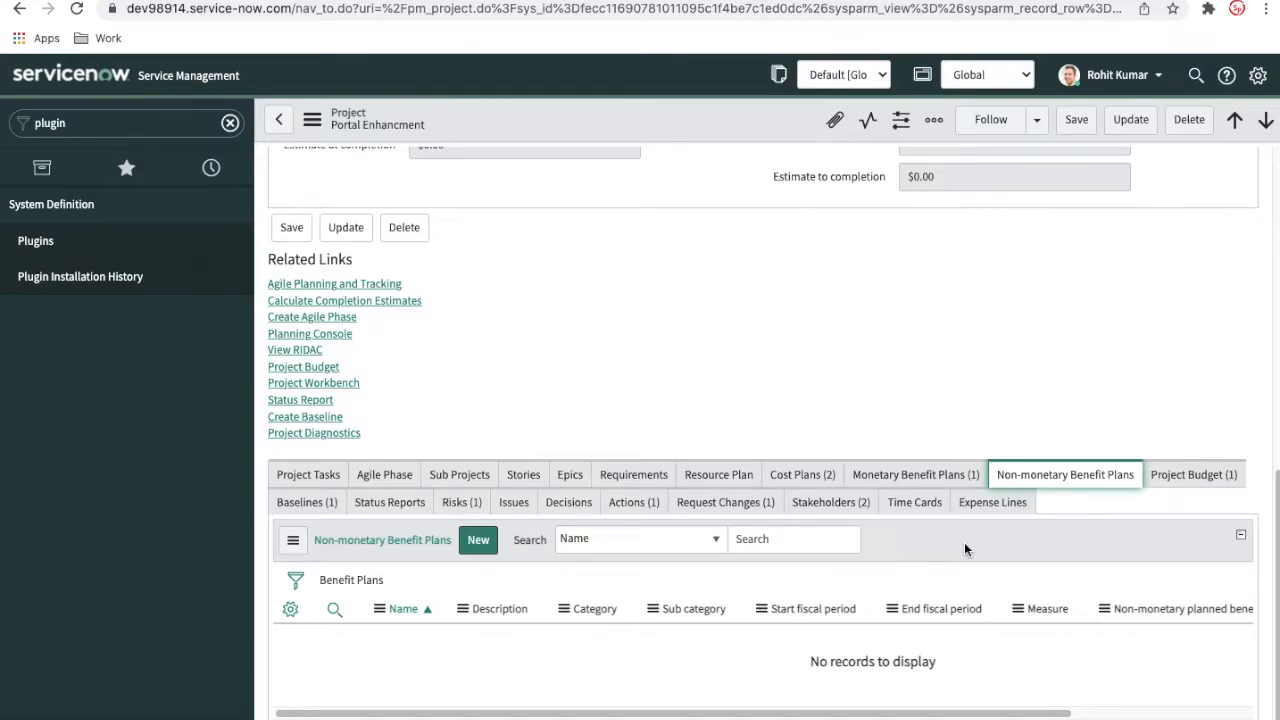
Start a new non-monetary benefit plan named "Hardware Setup" with fiscal periods from FY22: M01-Jan to FY22: M04-Apr
click(489, 544)
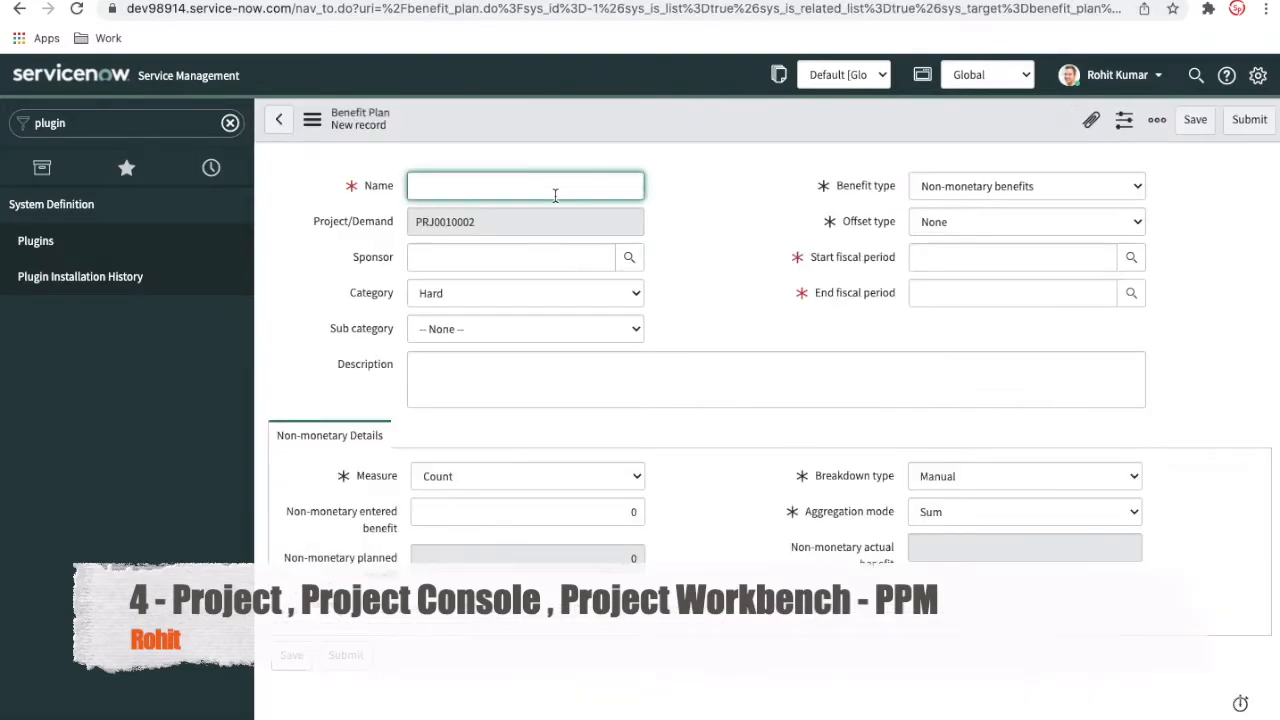
text(Hardware Setup)
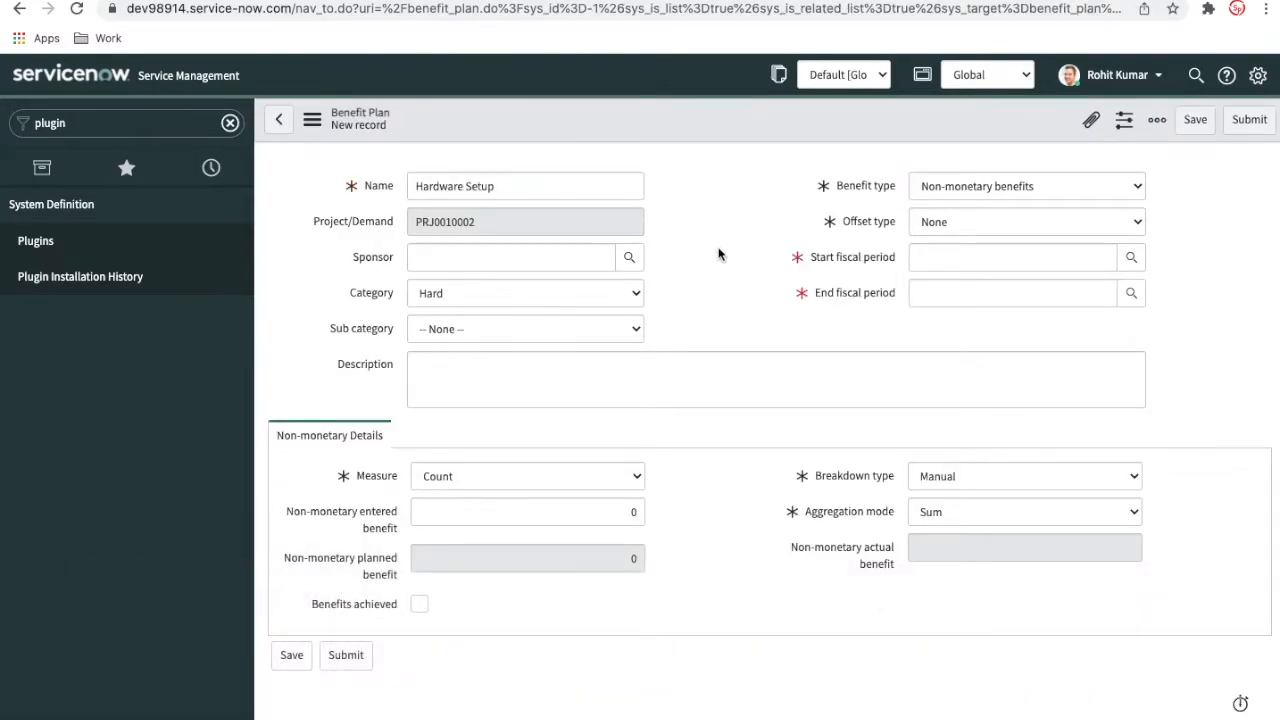
click(1000, 258)
click(950, 298)
click(954, 295)
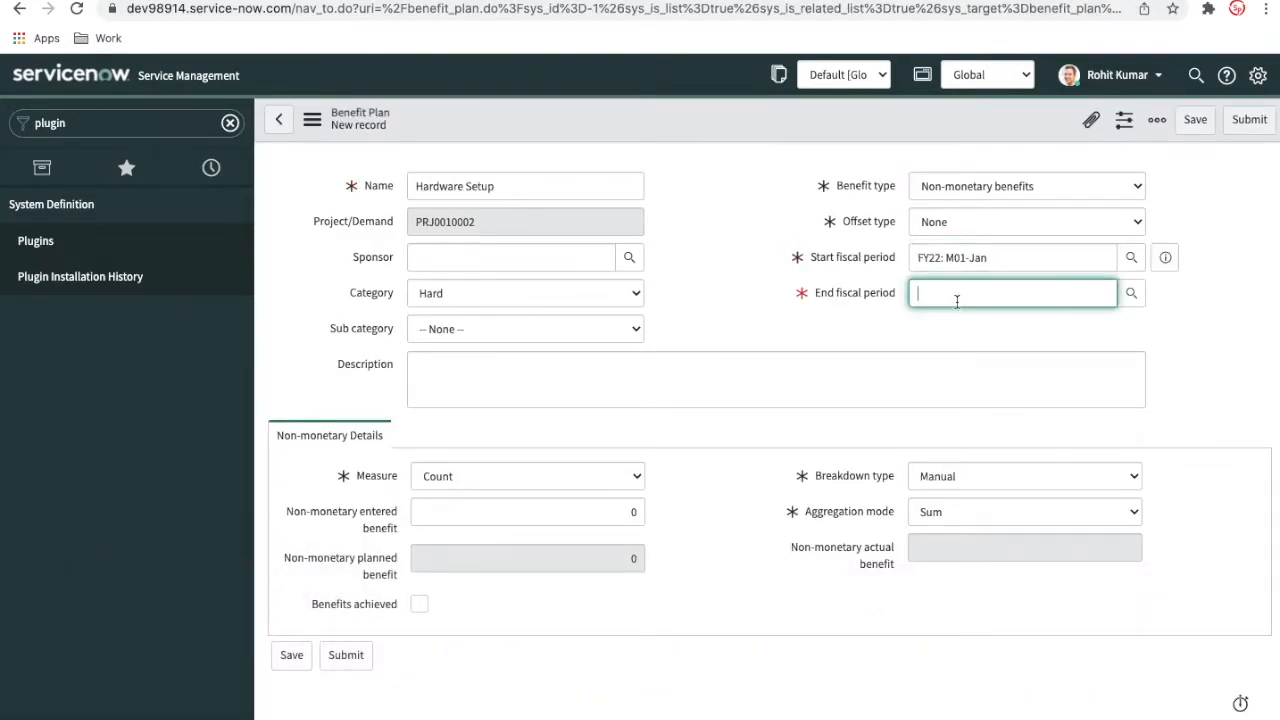
click(946, 334)
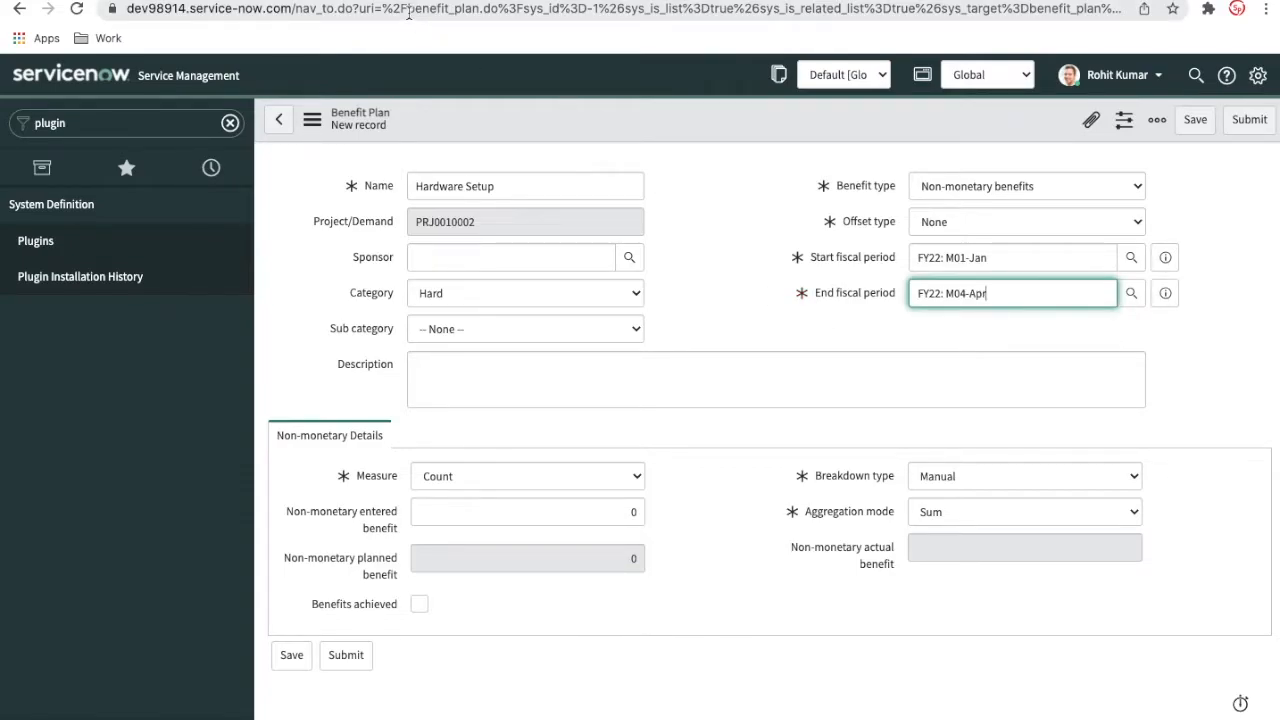
Switch the benefit type to Monetary benefits to compare the form's fields, and set it back to Non-monetary benefits
click(929, 188)
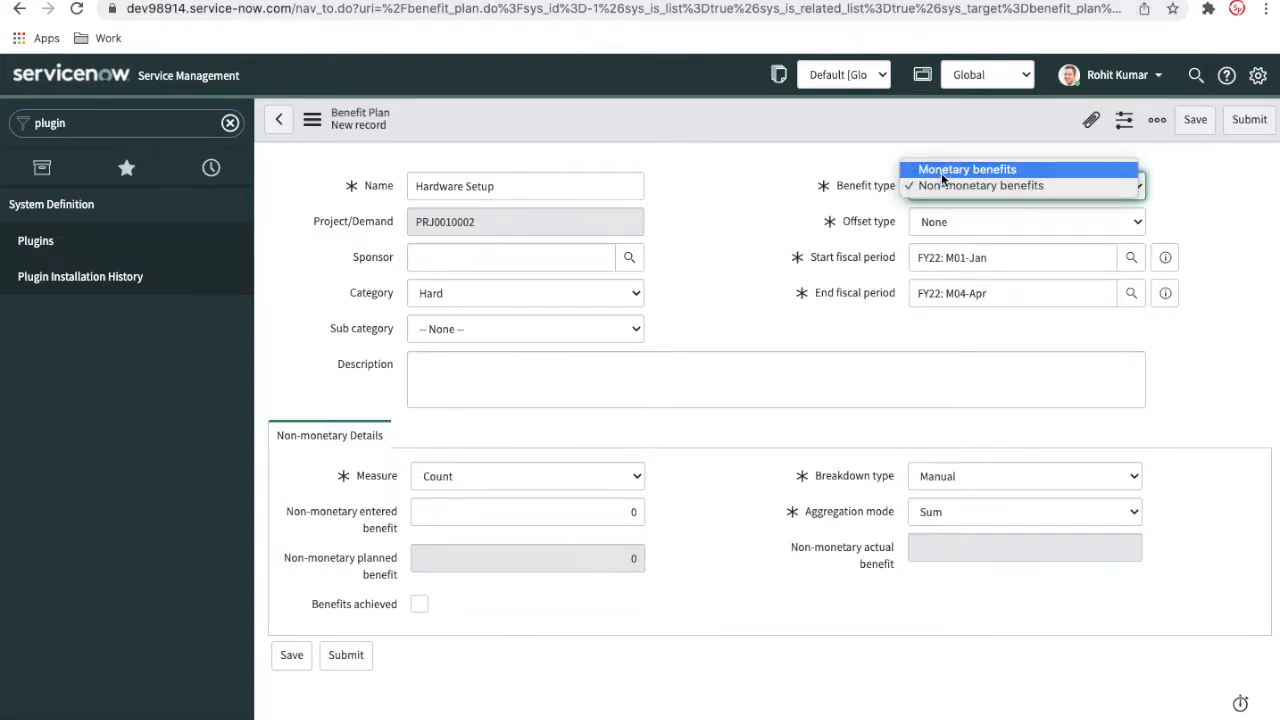
click(942, 178)
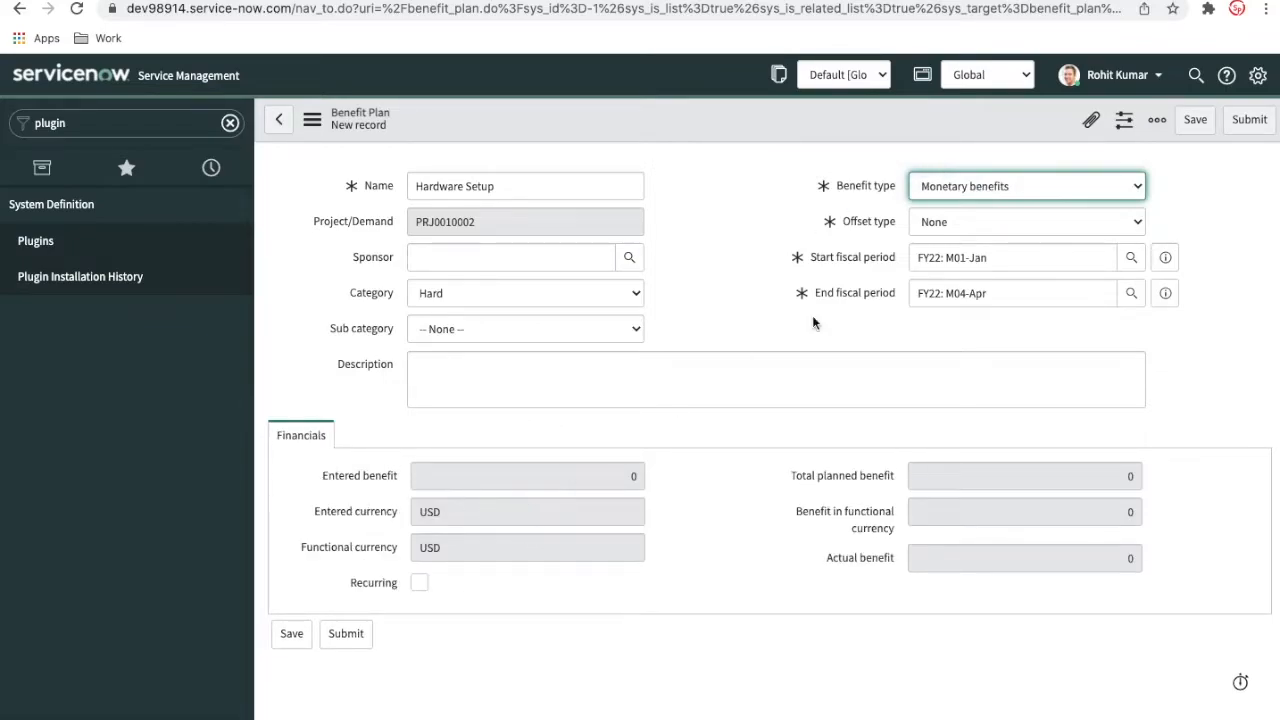
click(950, 187)
click(953, 203)
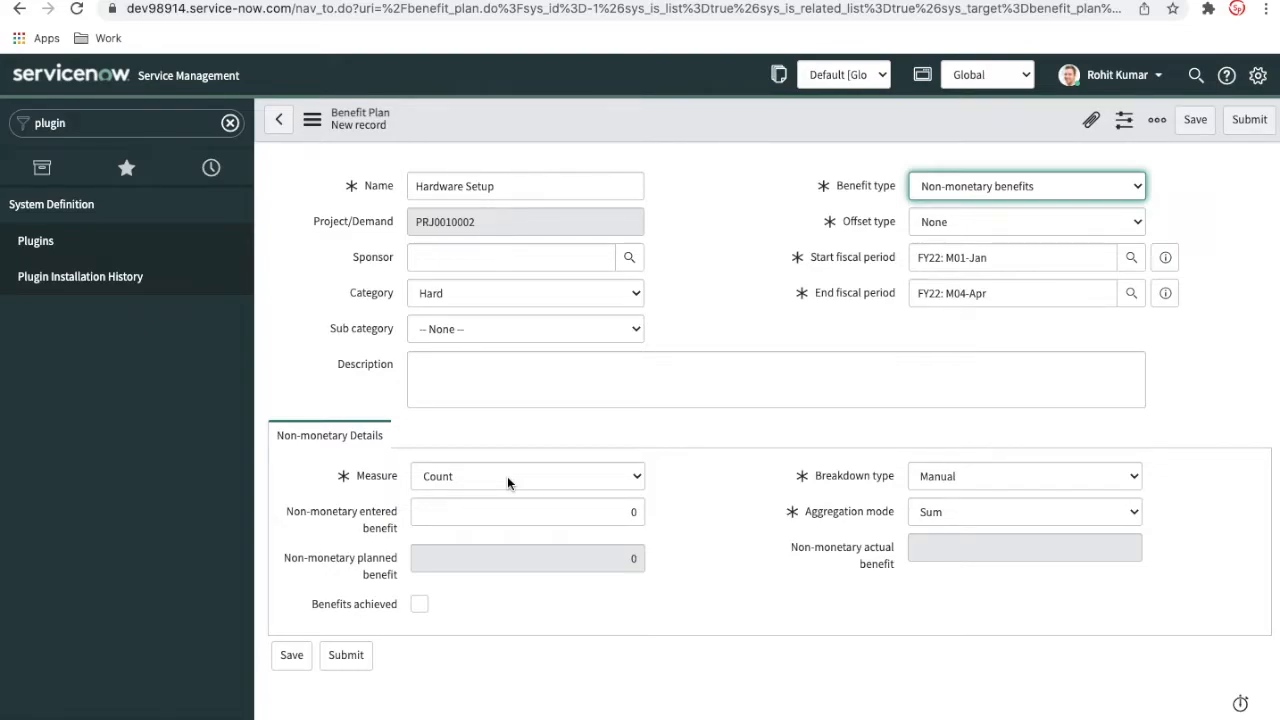
Set the plan's measure to Count, entered benefit to 1,000 and breakdown type to Automatic, and submit the Hardware Setup benefit plan
click(949, 477)
click(594, 477)
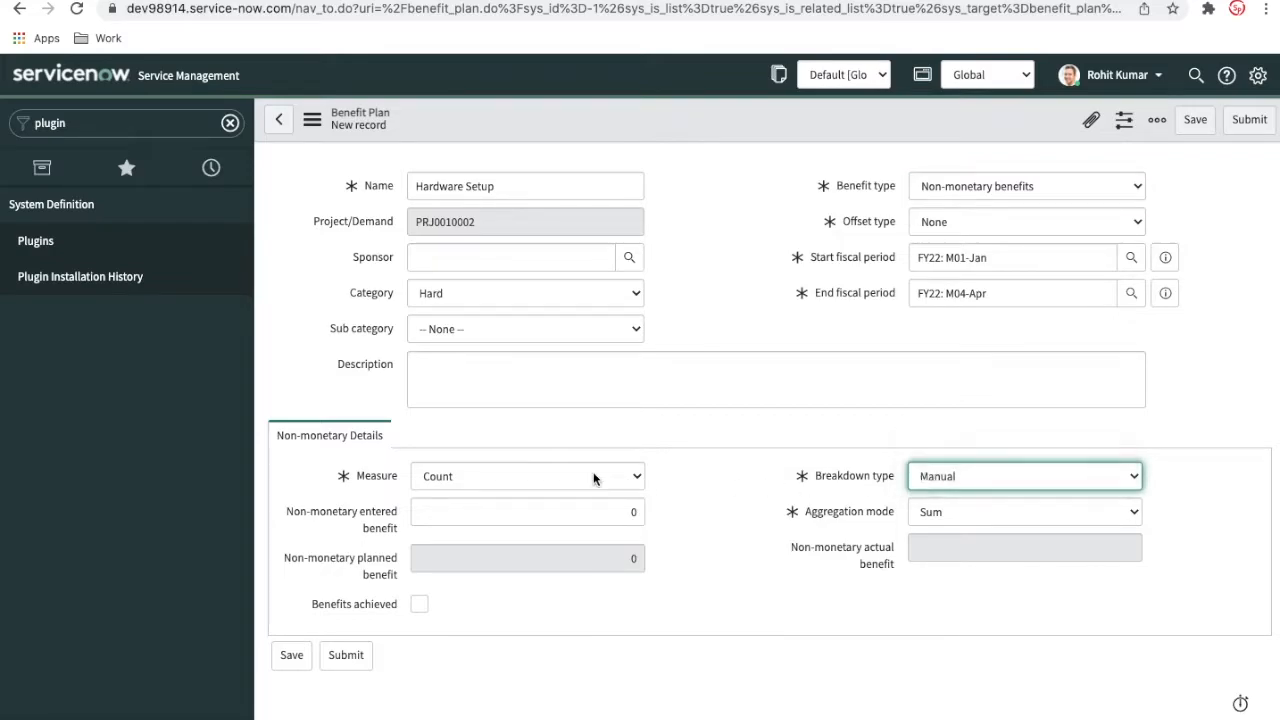
click(588, 477)
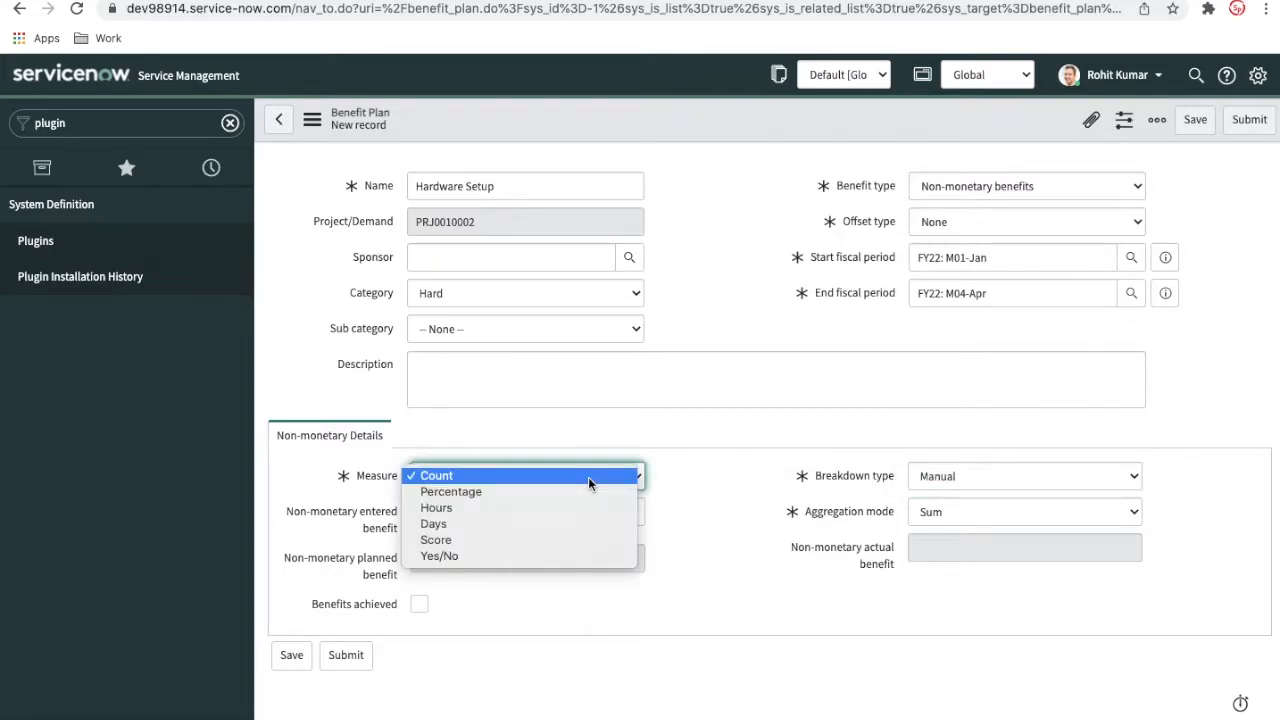
click(588, 477)
click(606, 502)
click(616, 515)
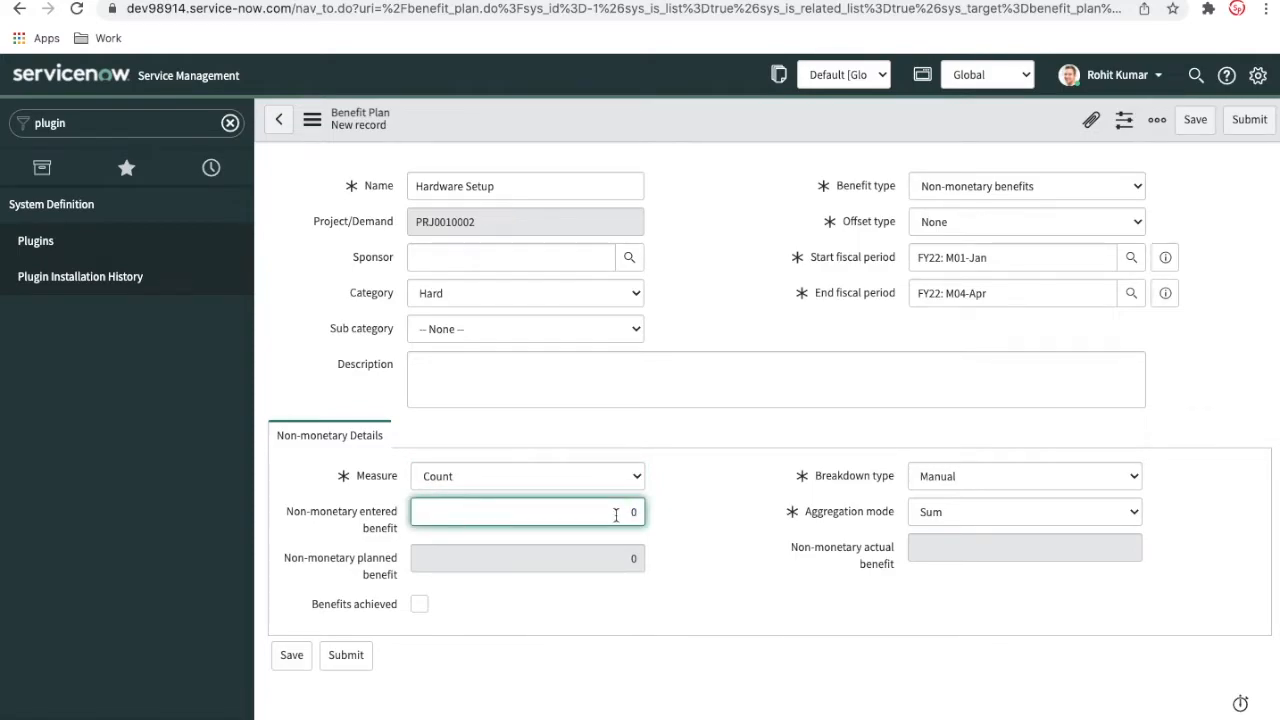
text(1000)
click(993, 480)
click(962, 458)
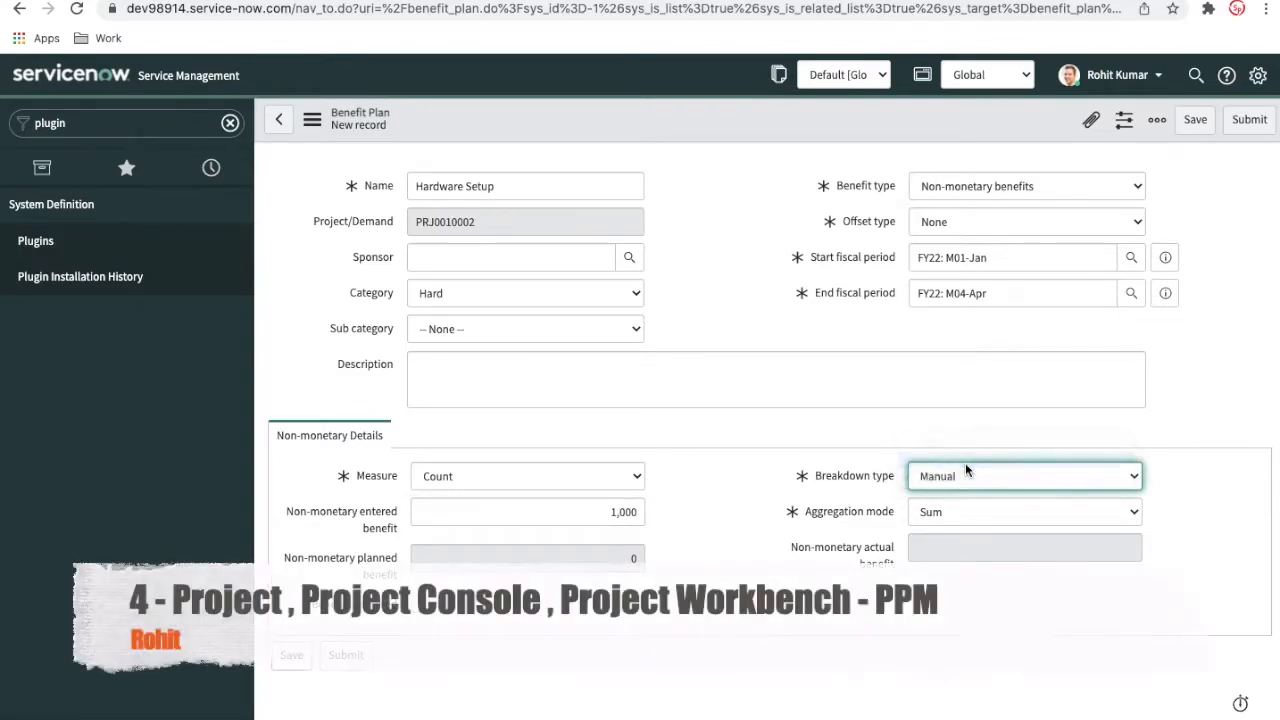
click(1249, 119)
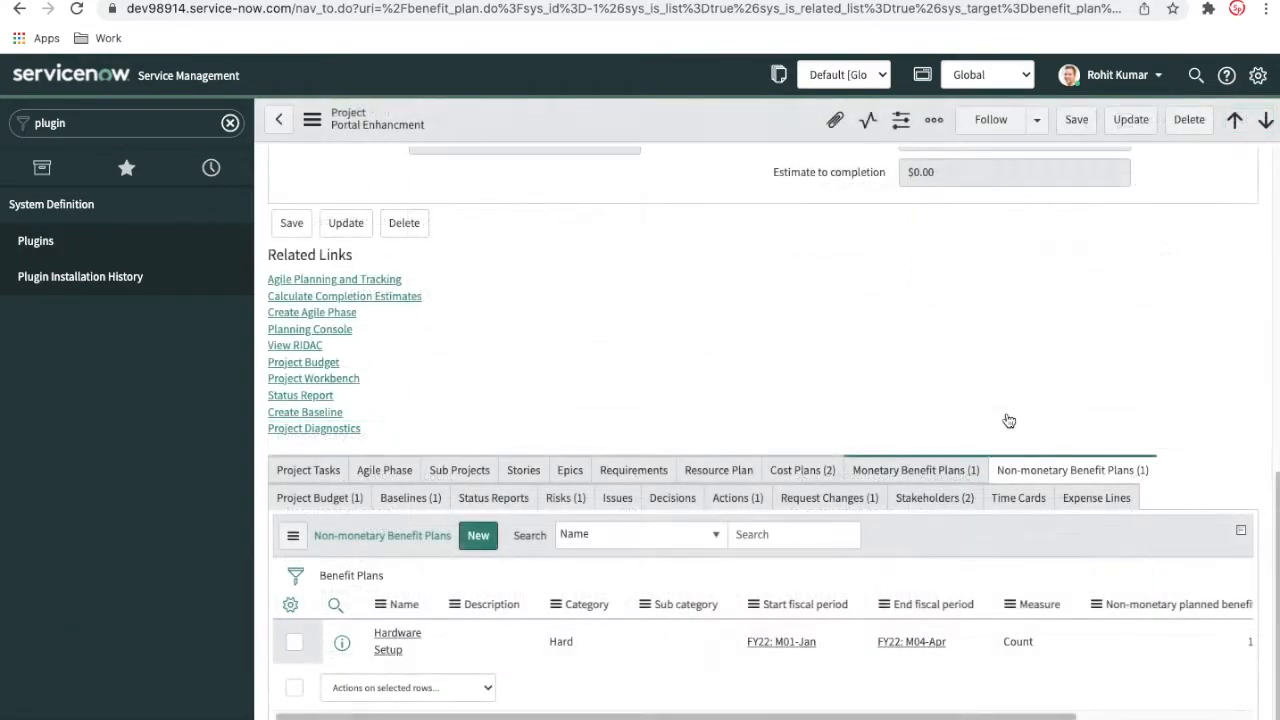
Review the project's header fields, including Project manager, and show its Project Tasks related list
scroll(1008, 420, up, 8)
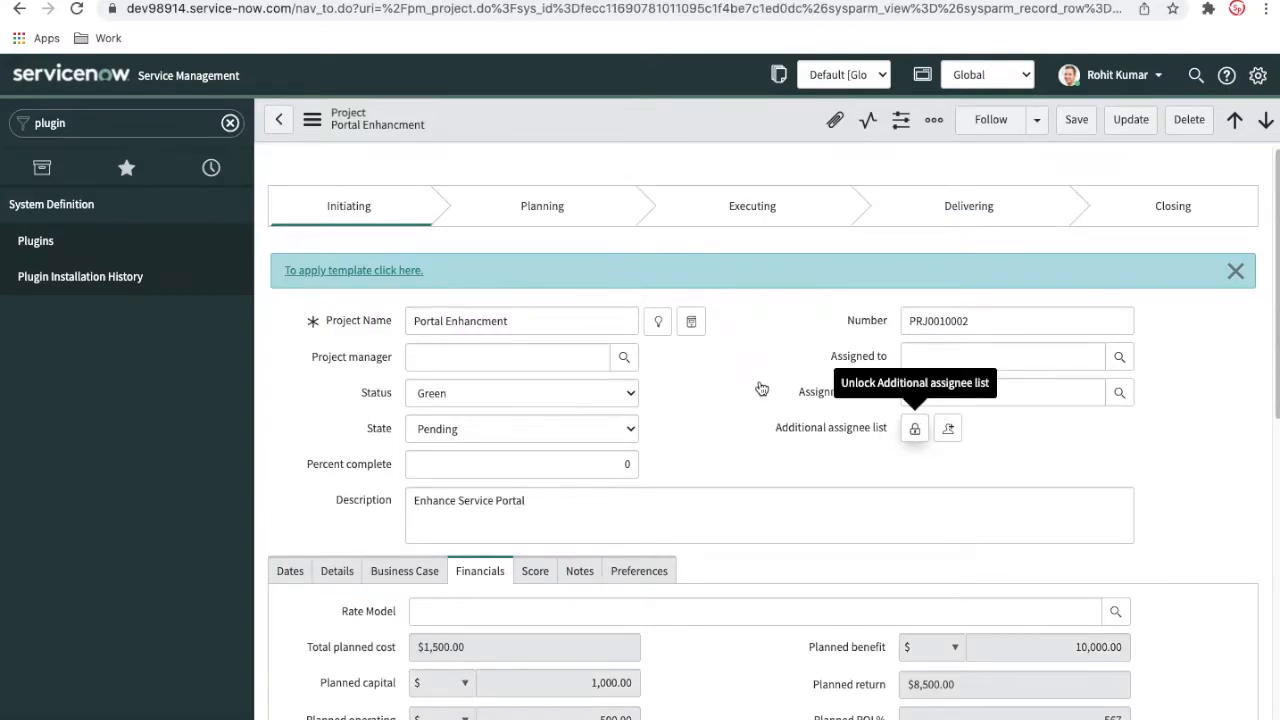
scroll(762, 408, down, 1)
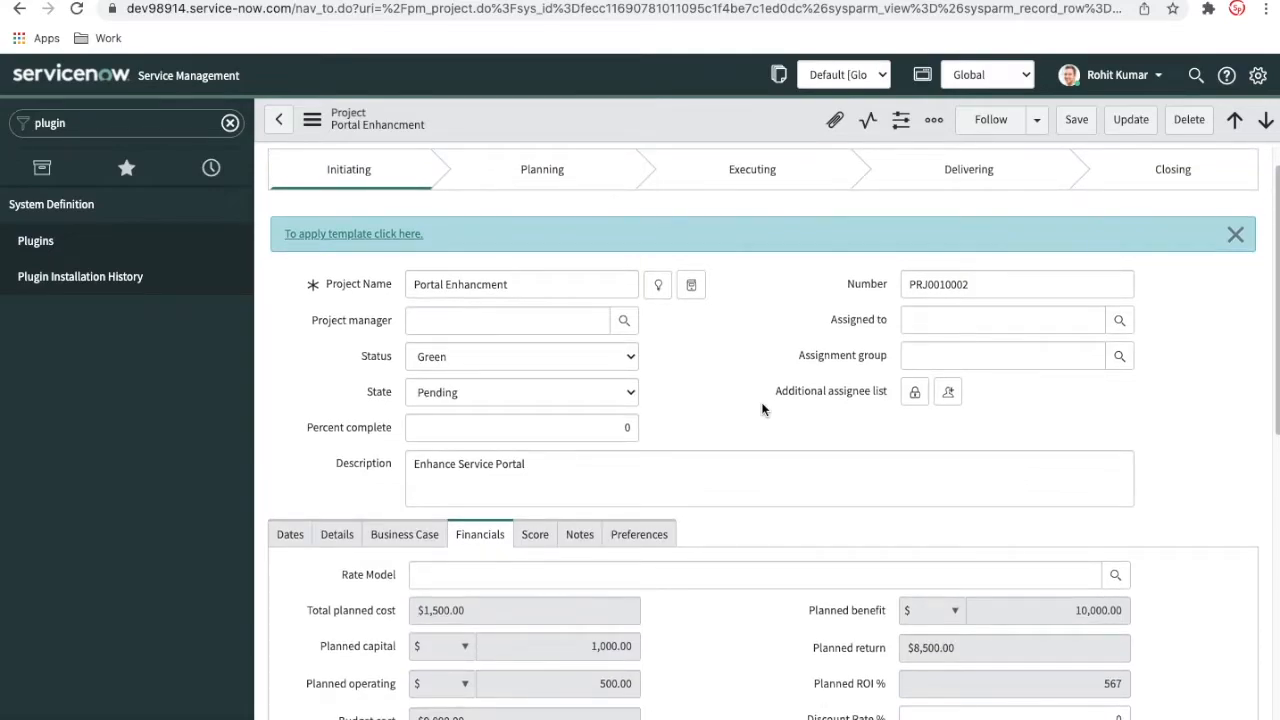
click(482, 324)
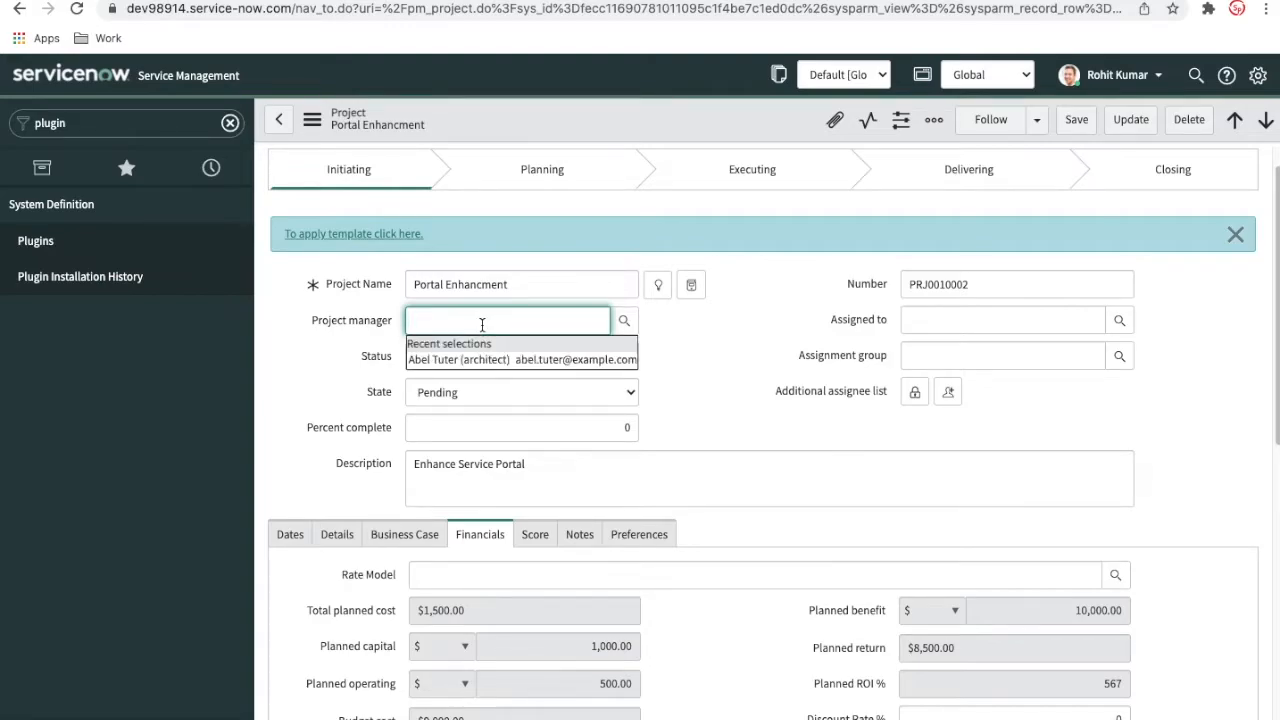
click(716, 319)
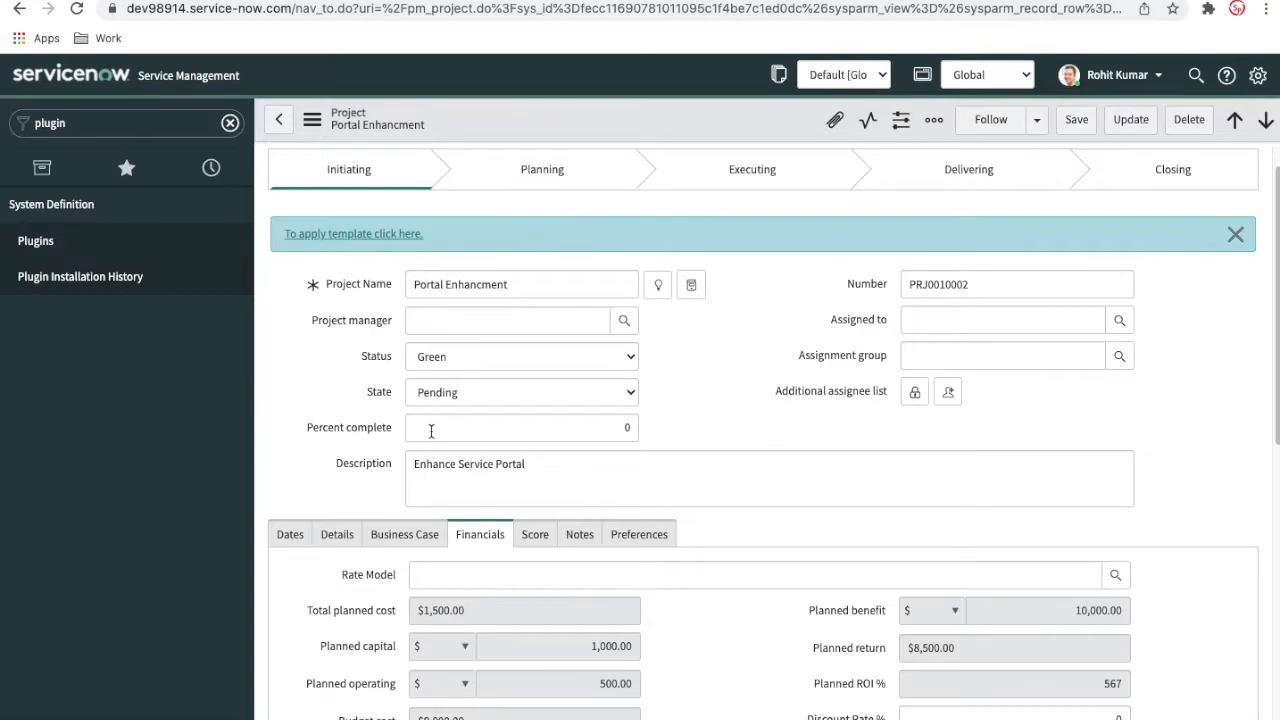
scroll(440, 435, down, 10)
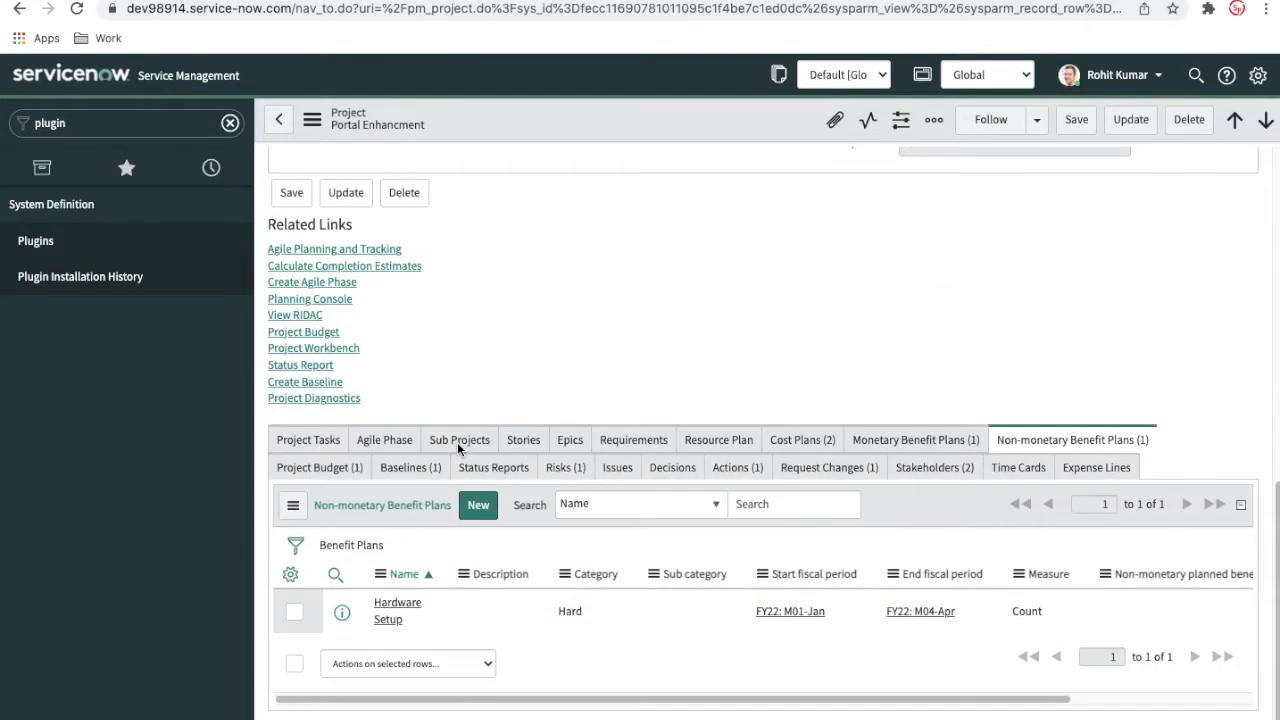
click(338, 443)
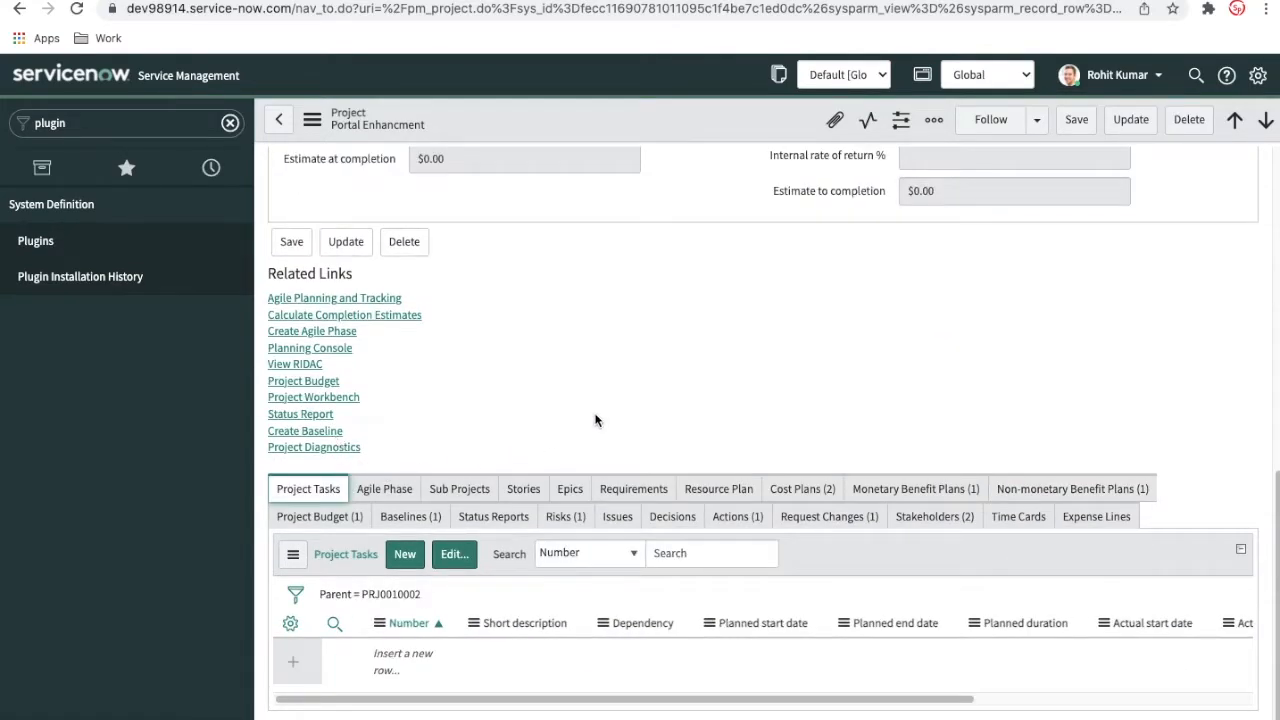
Examine the Assigned to and Assignment group fields and compare the project's Preferences, Details and Dates sections
scroll(805, 378, up, 3)
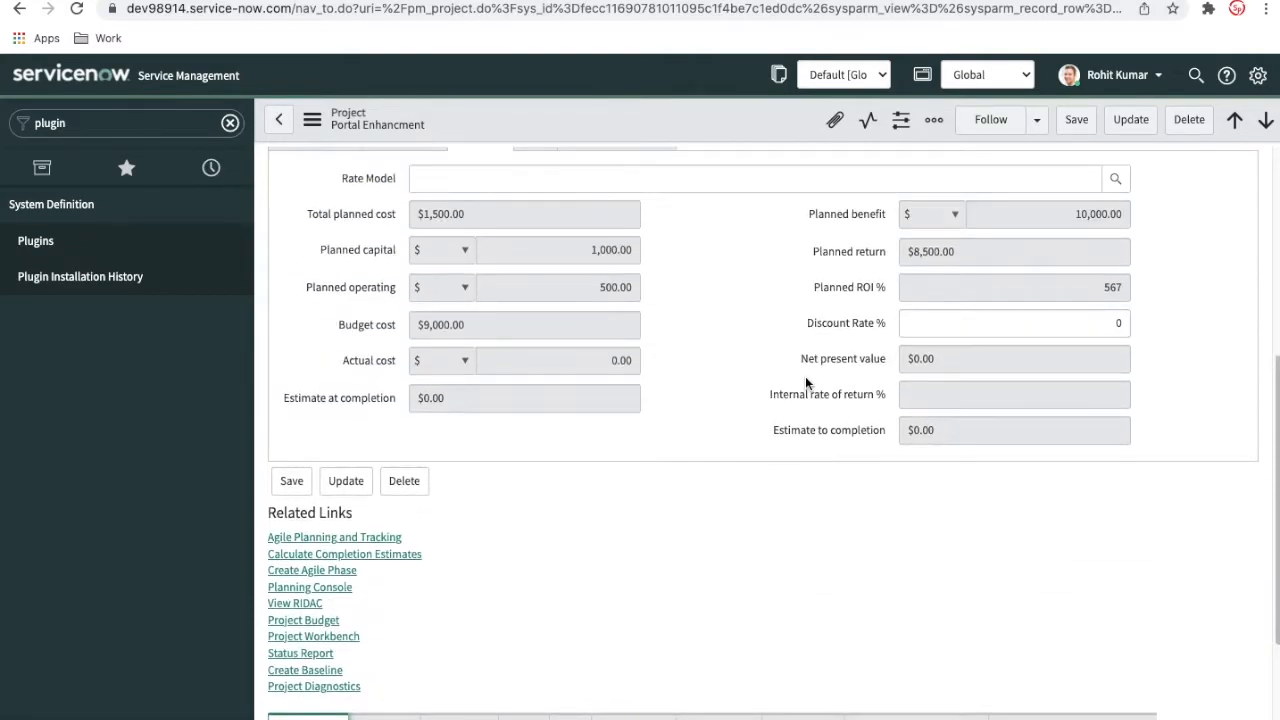
scroll(806, 382, up, 4)
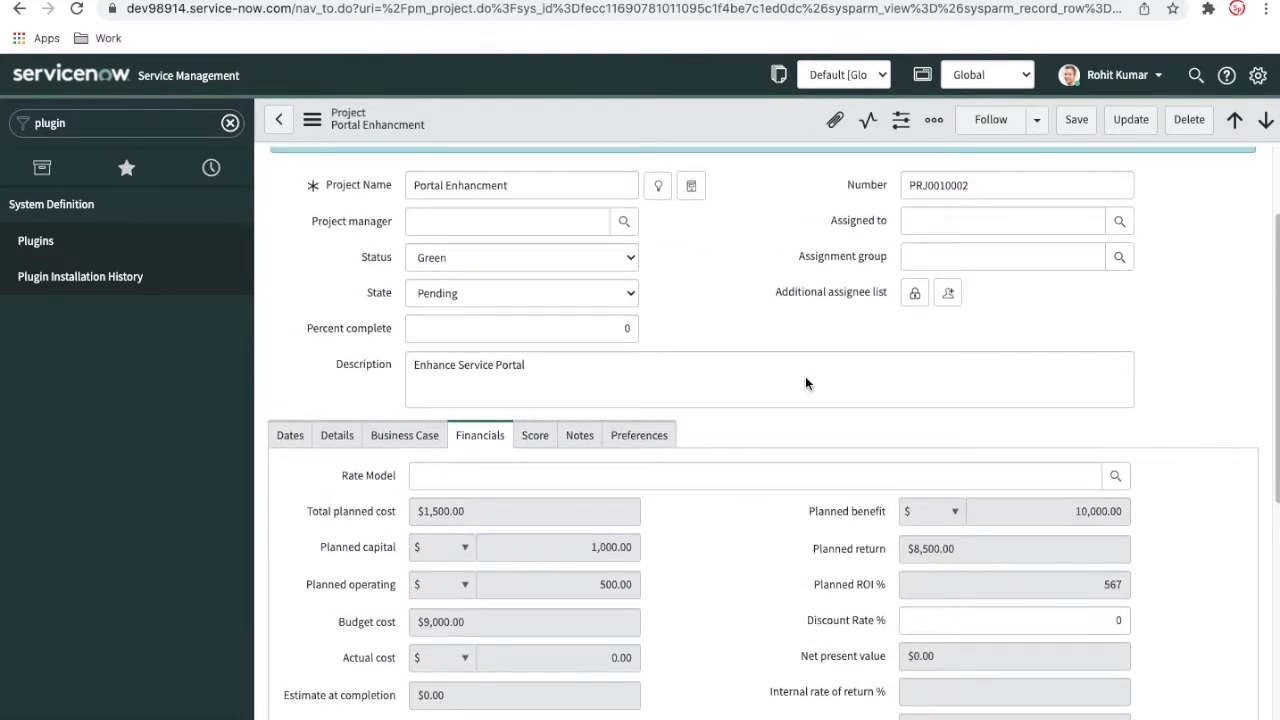
click(925, 260)
click(971, 225)
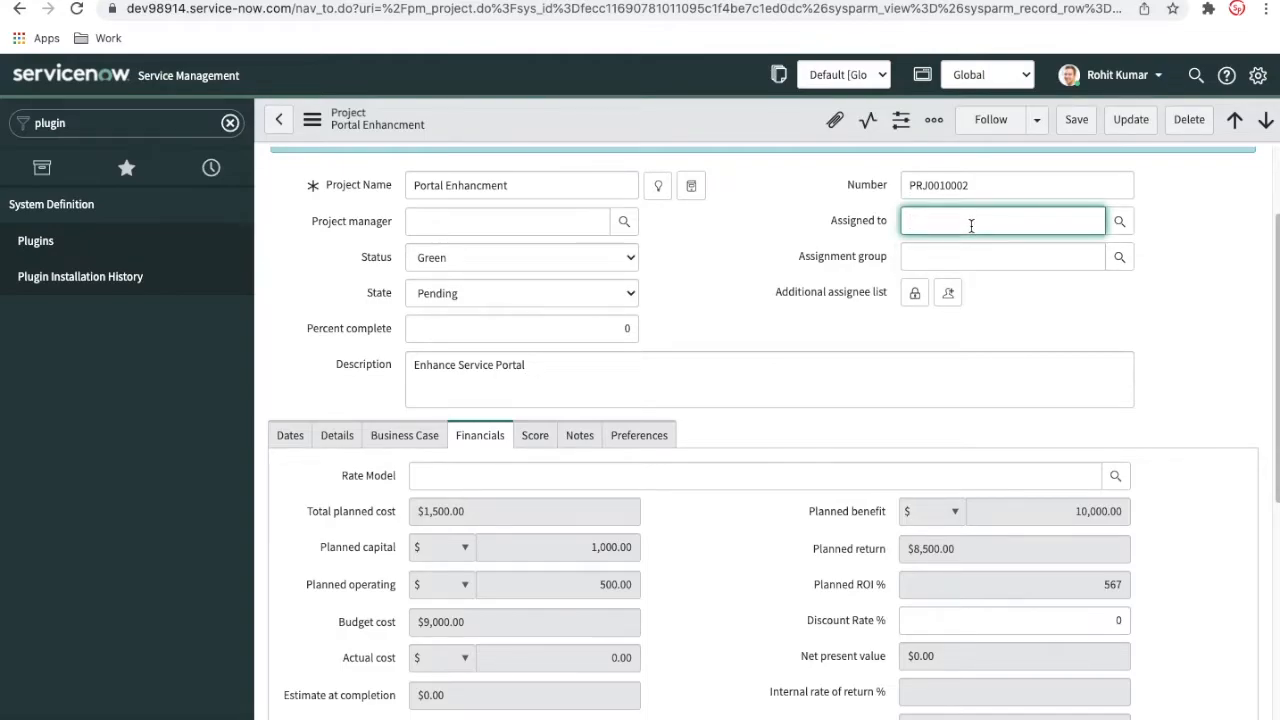
click(620, 440)
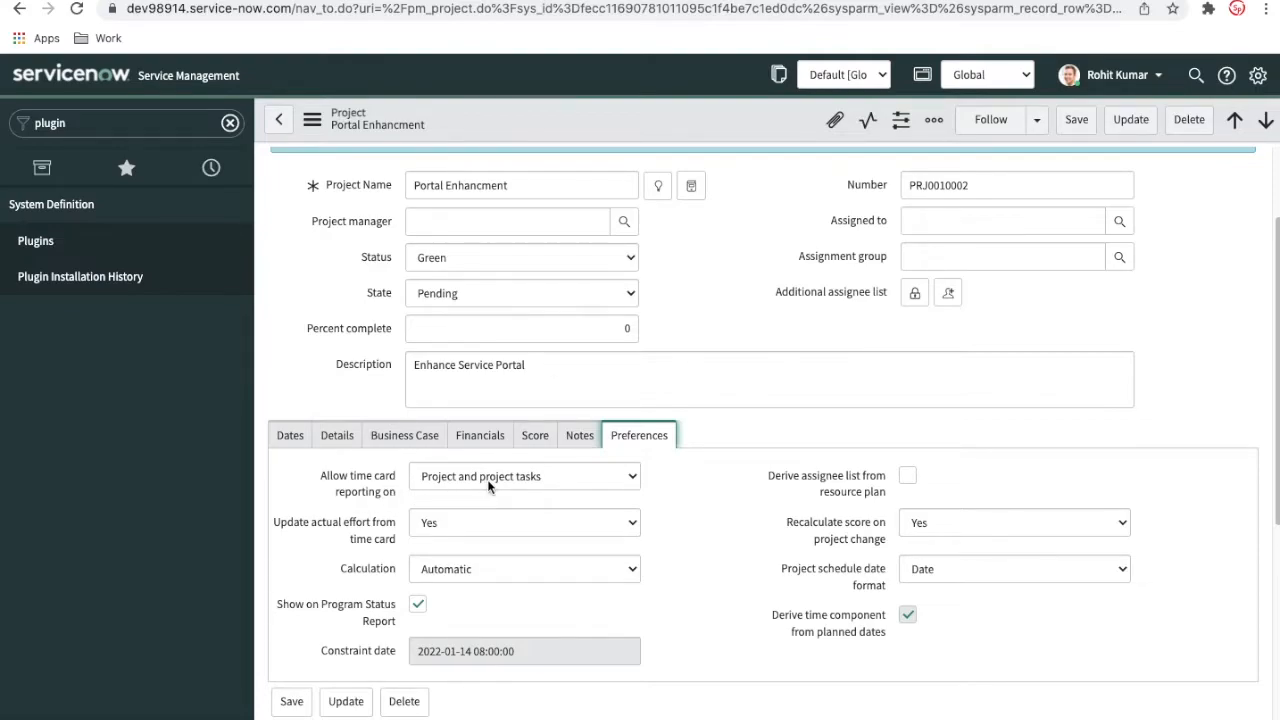
scroll(772, 515, down, 5)
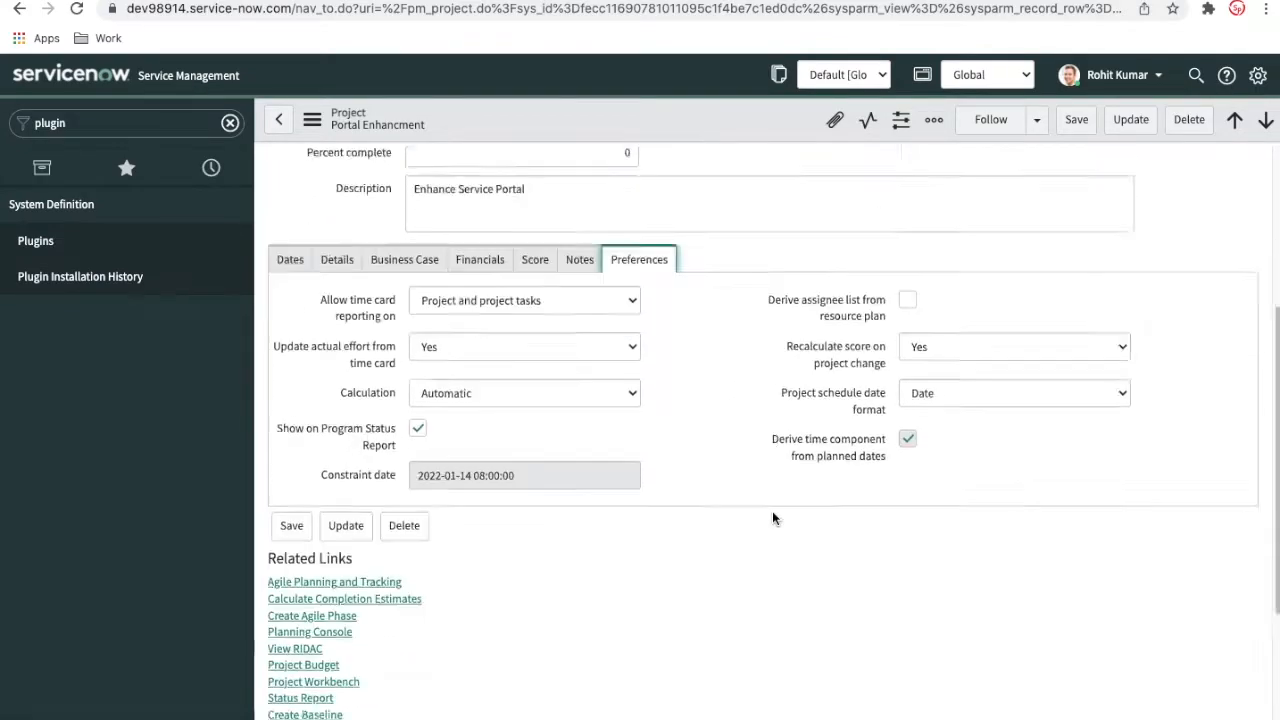
scroll(774, 518, up, 4)
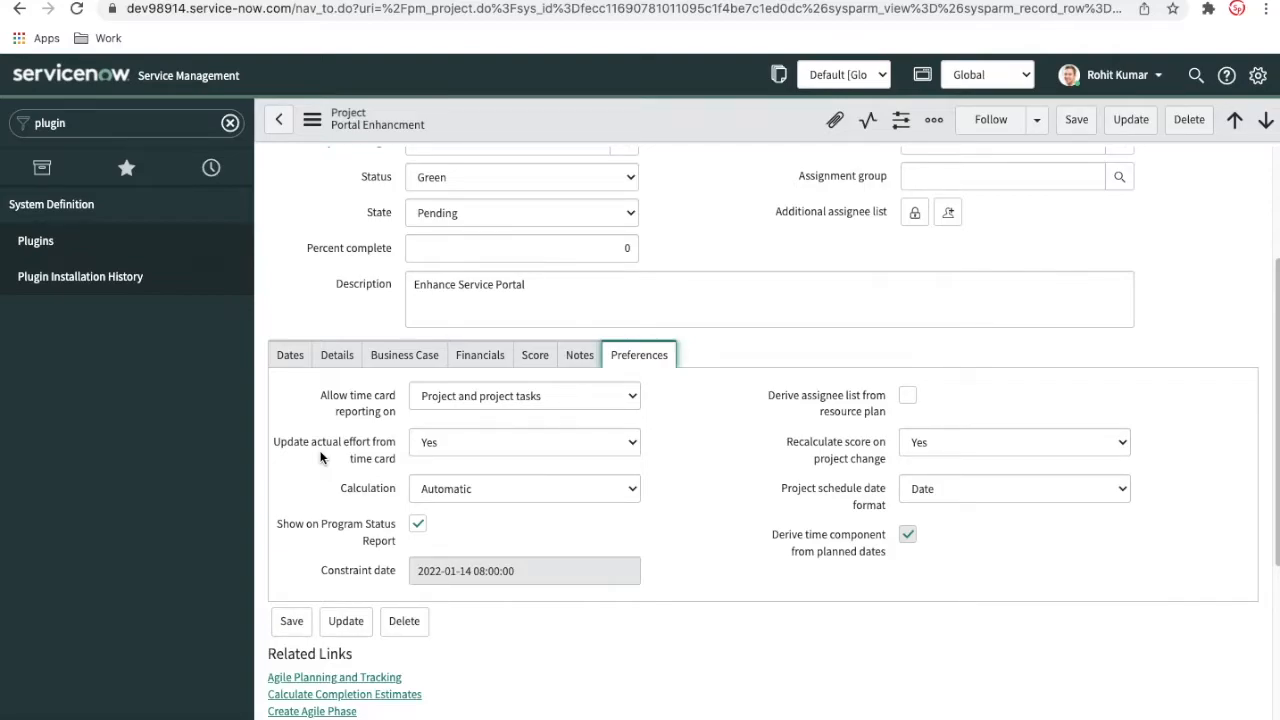
click(337, 362)
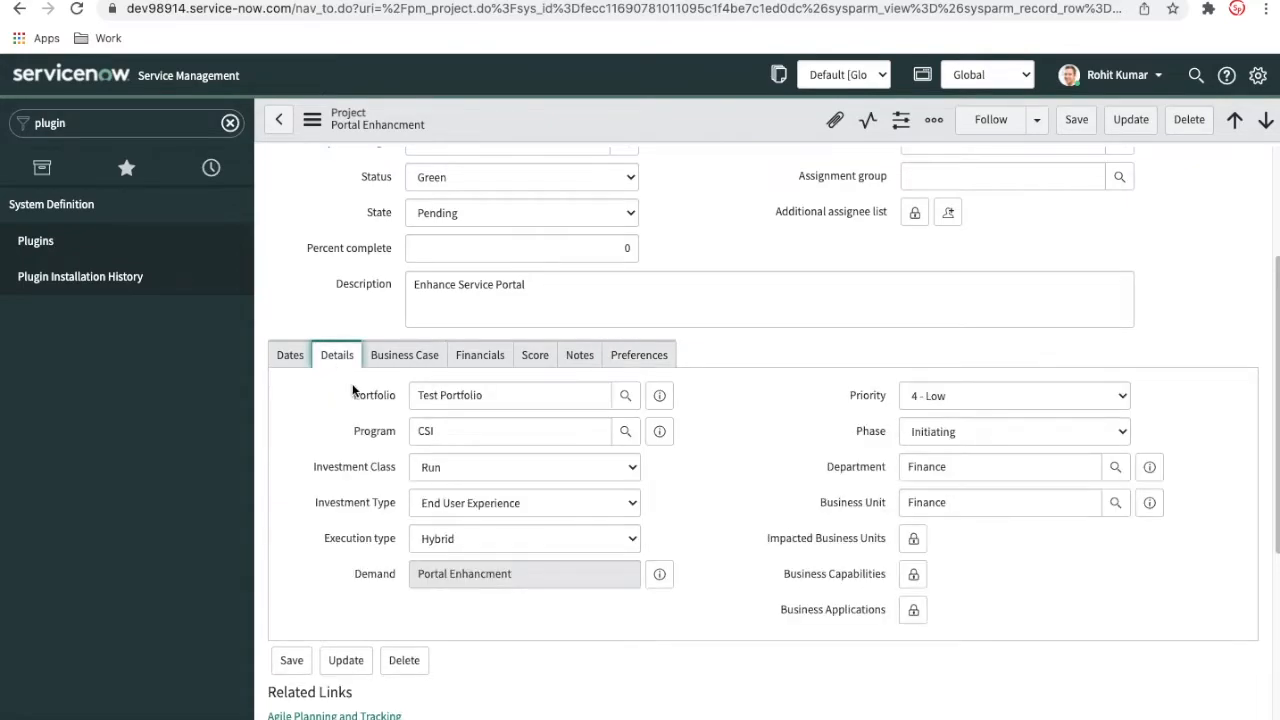
click(302, 361)
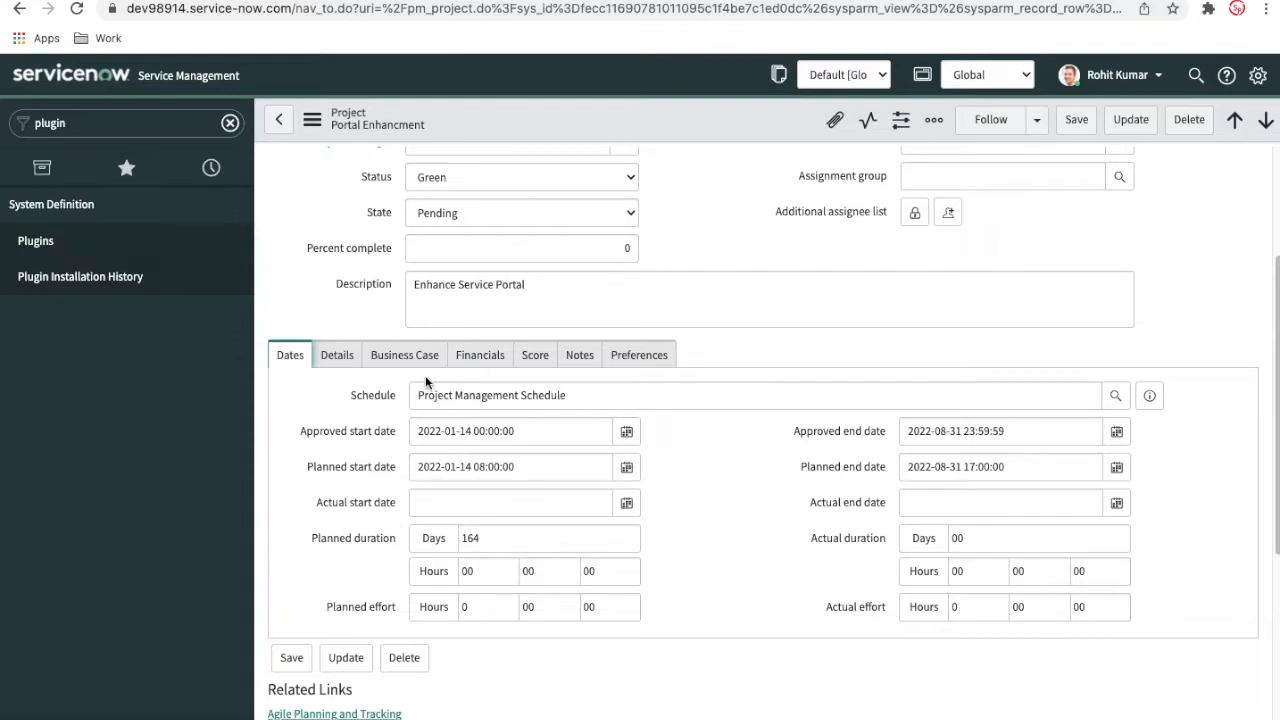
click(617, 366)
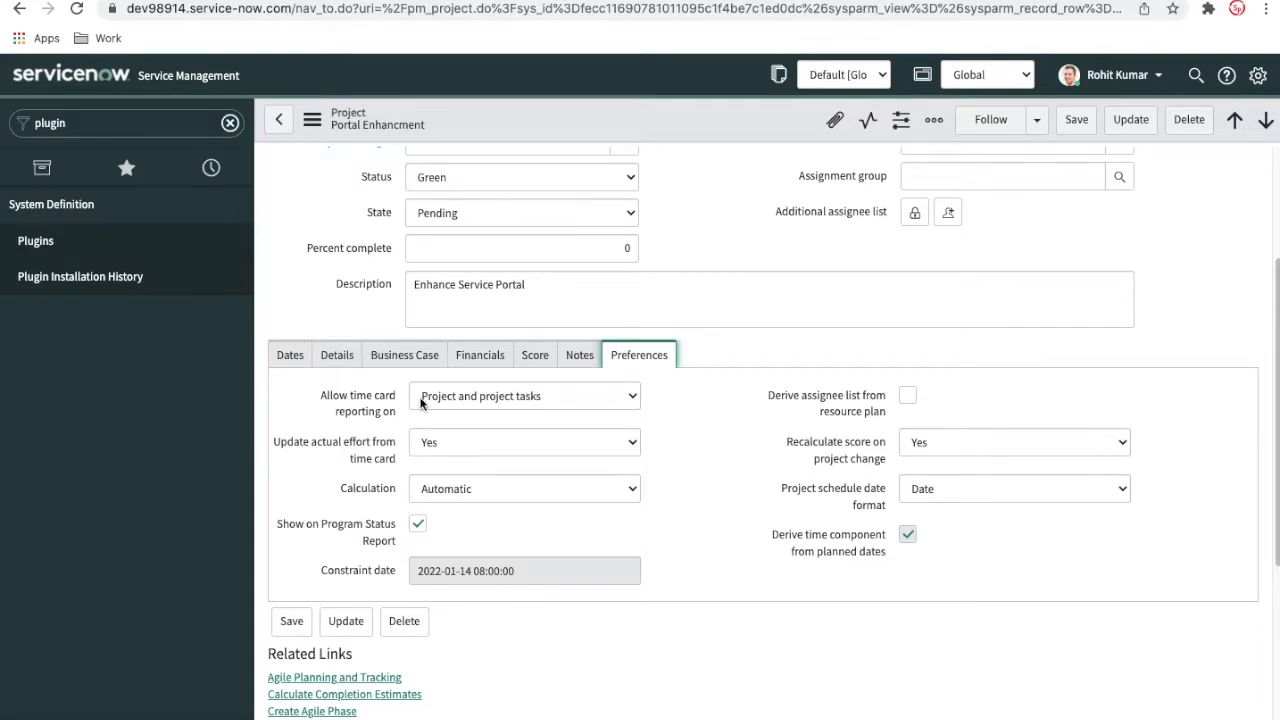
Browse the users available for the Assigned to field in its lookup list, and close the list without choosing anyone
mouse_move(379, 255)
scroll(1266, 345, up, 3)
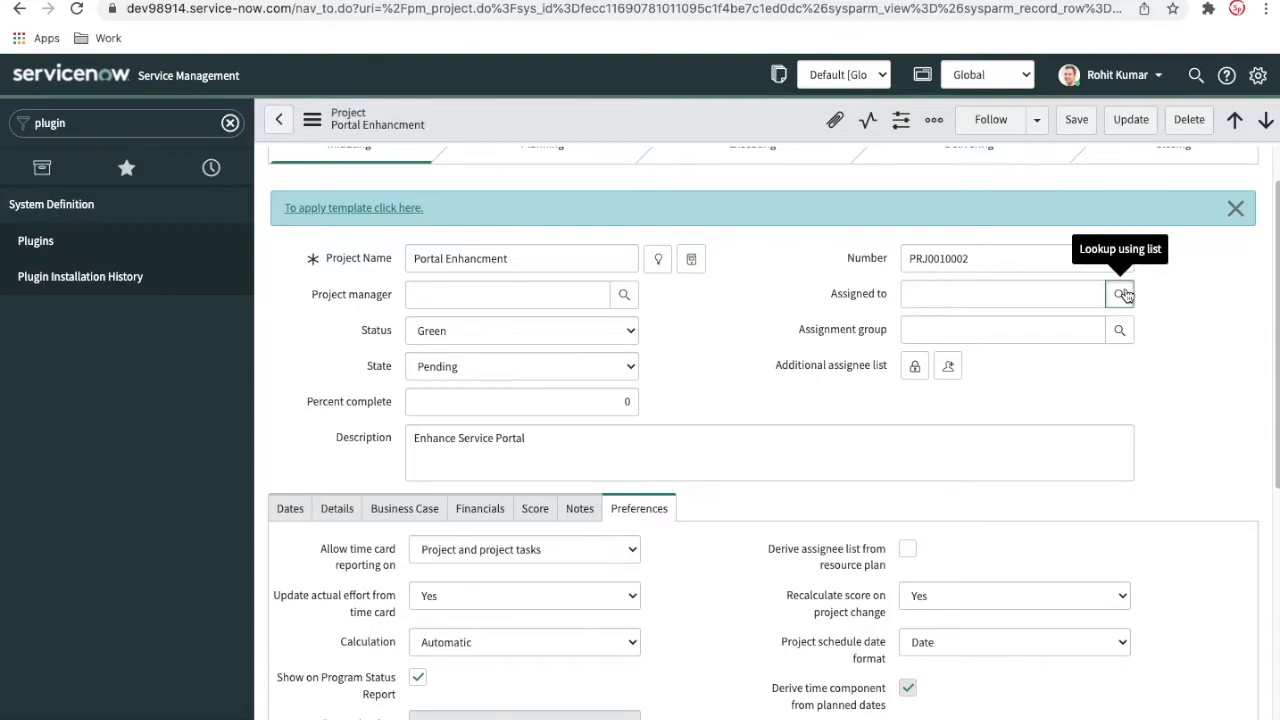
click(1120, 294)
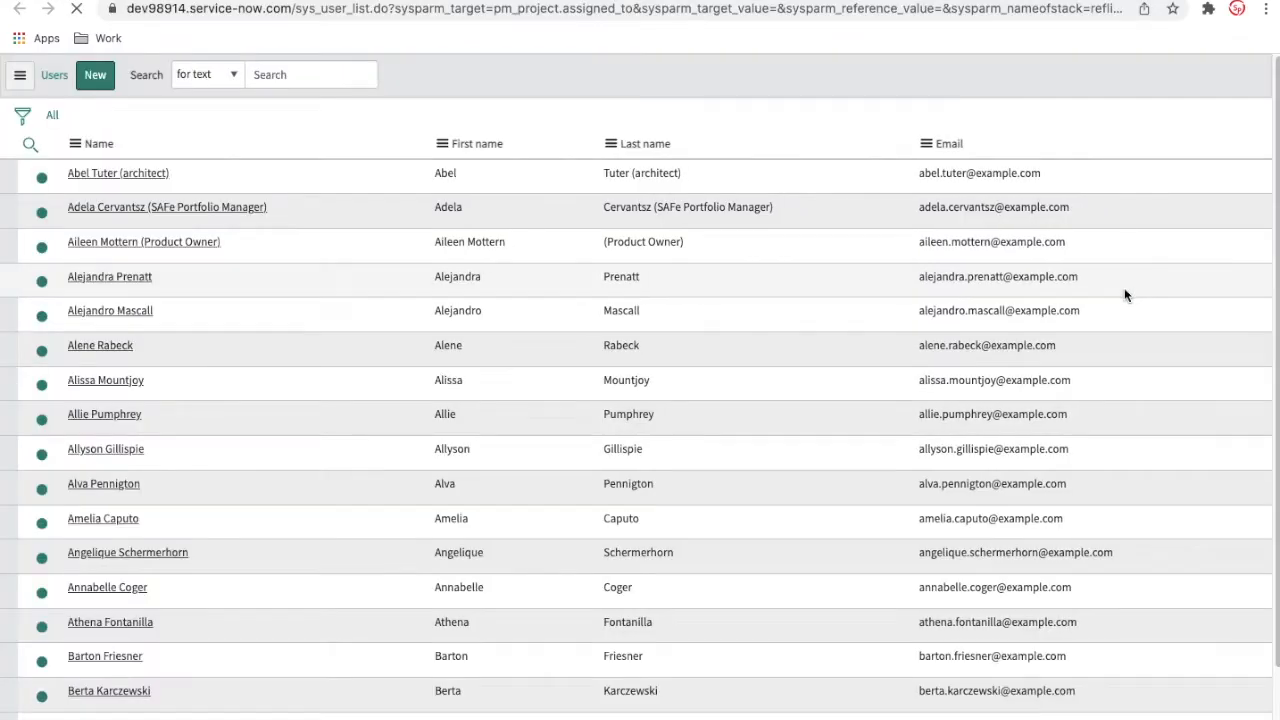
scroll(729, 528, down, 3)
scroll(730, 528, up, 3)
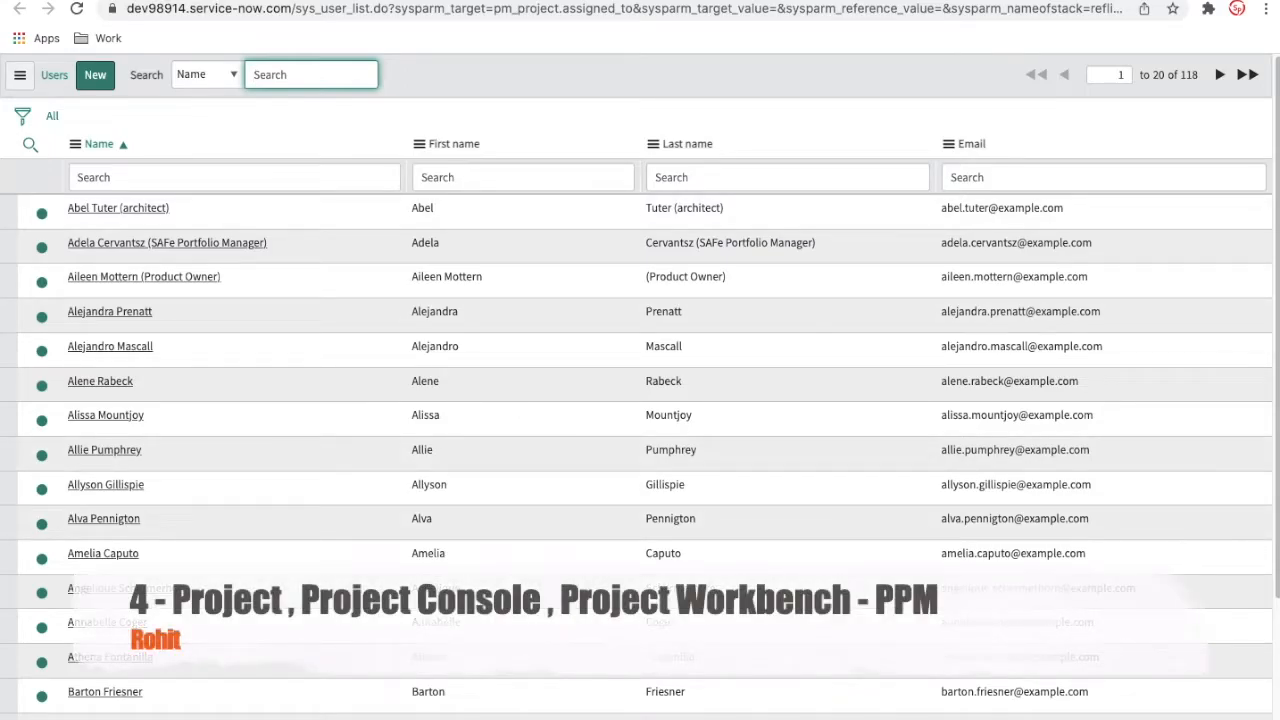
click(183, 1)
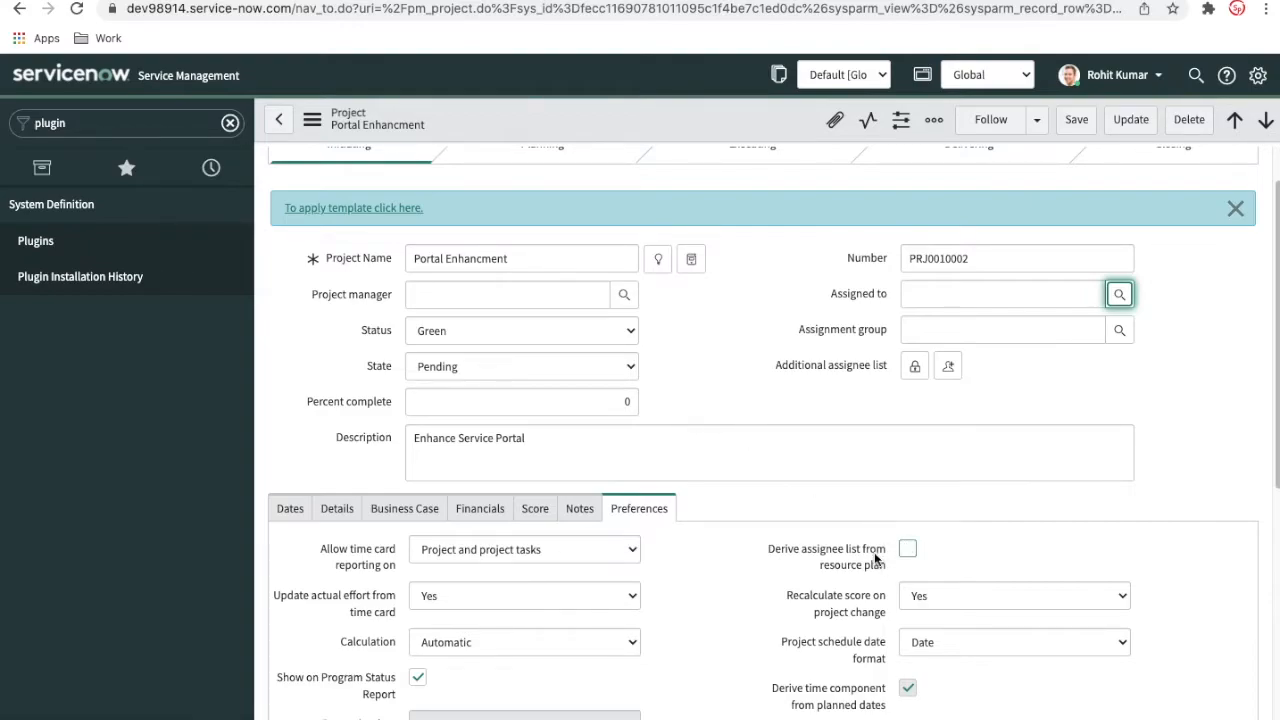
Enable deriving the assignee list from the resource plan in the project's preferences and save the record
click(907, 551)
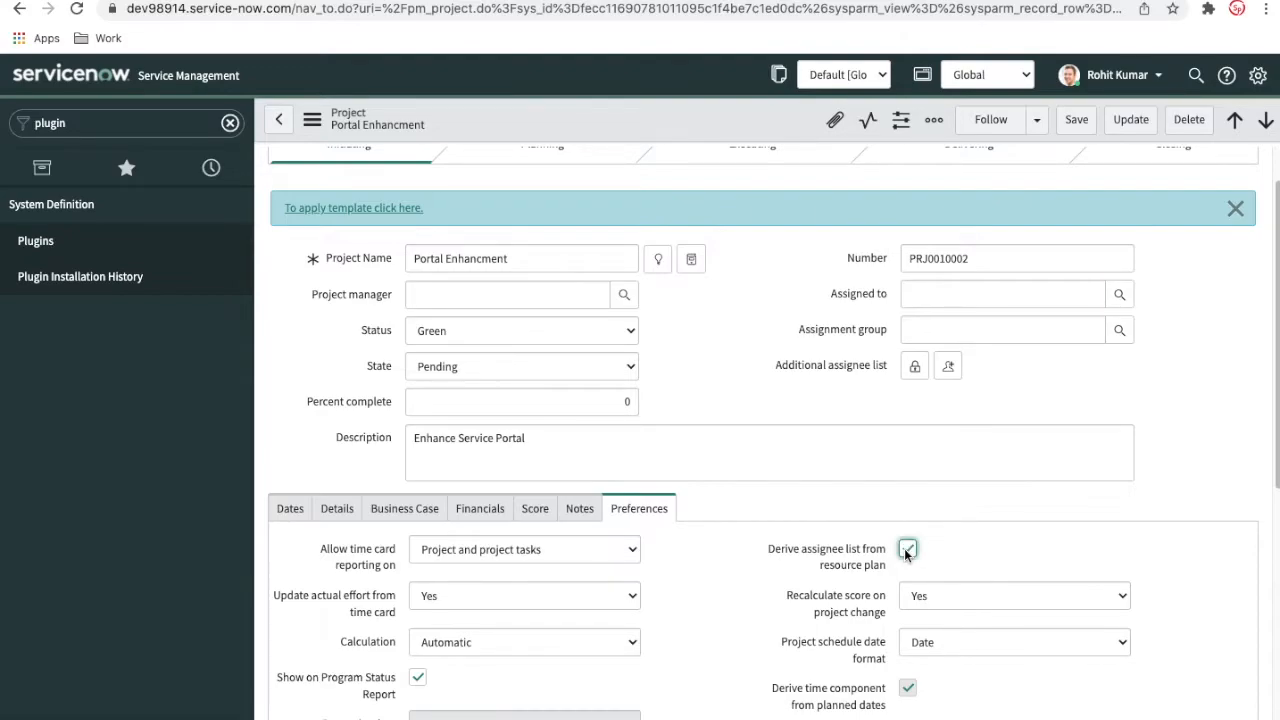
right_click(708, 113)
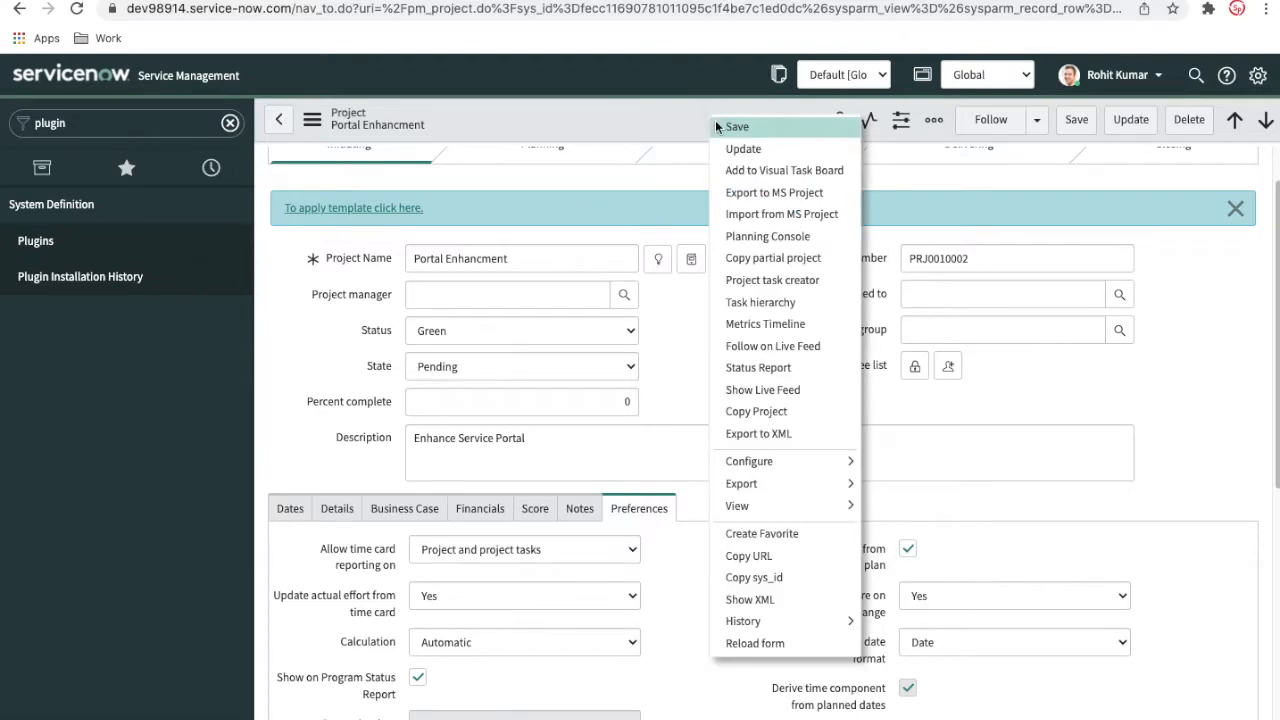
click(715, 120)
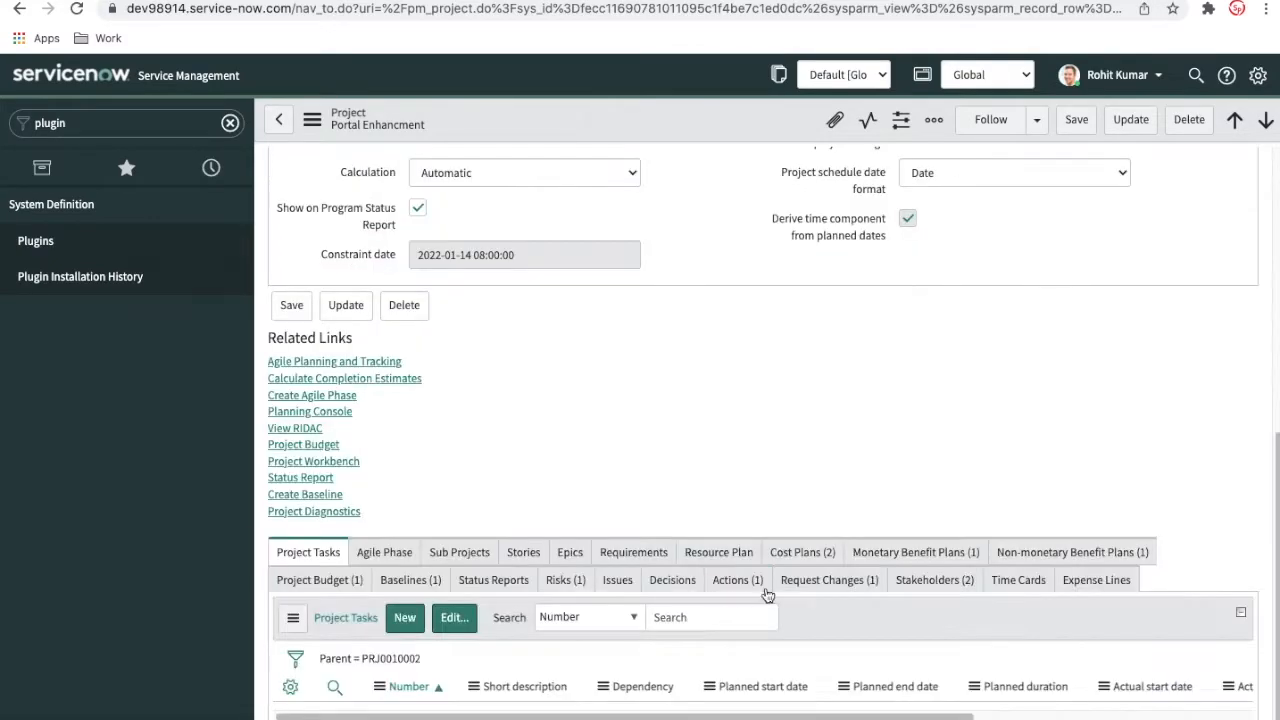
Check the Resource Plan related list and the users offered by the Assigned to lookup, and close the lookup
click(744, 557)
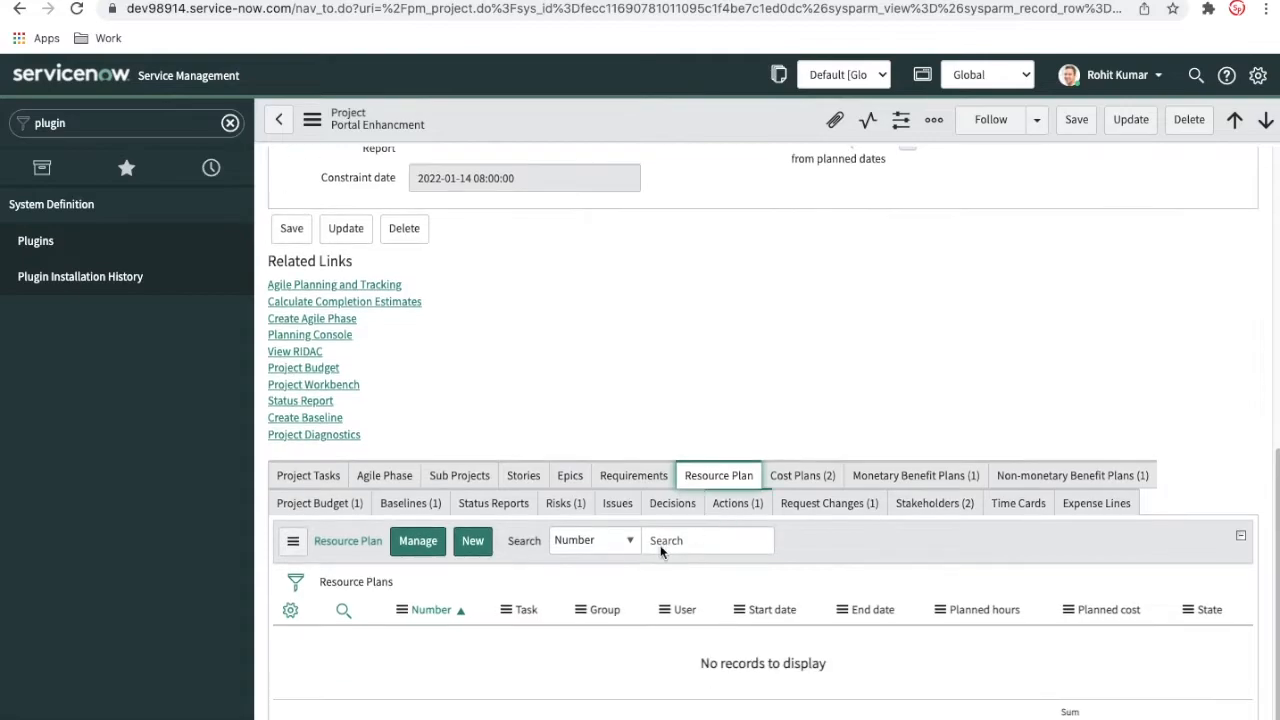
scroll(1146, 492, up, 6)
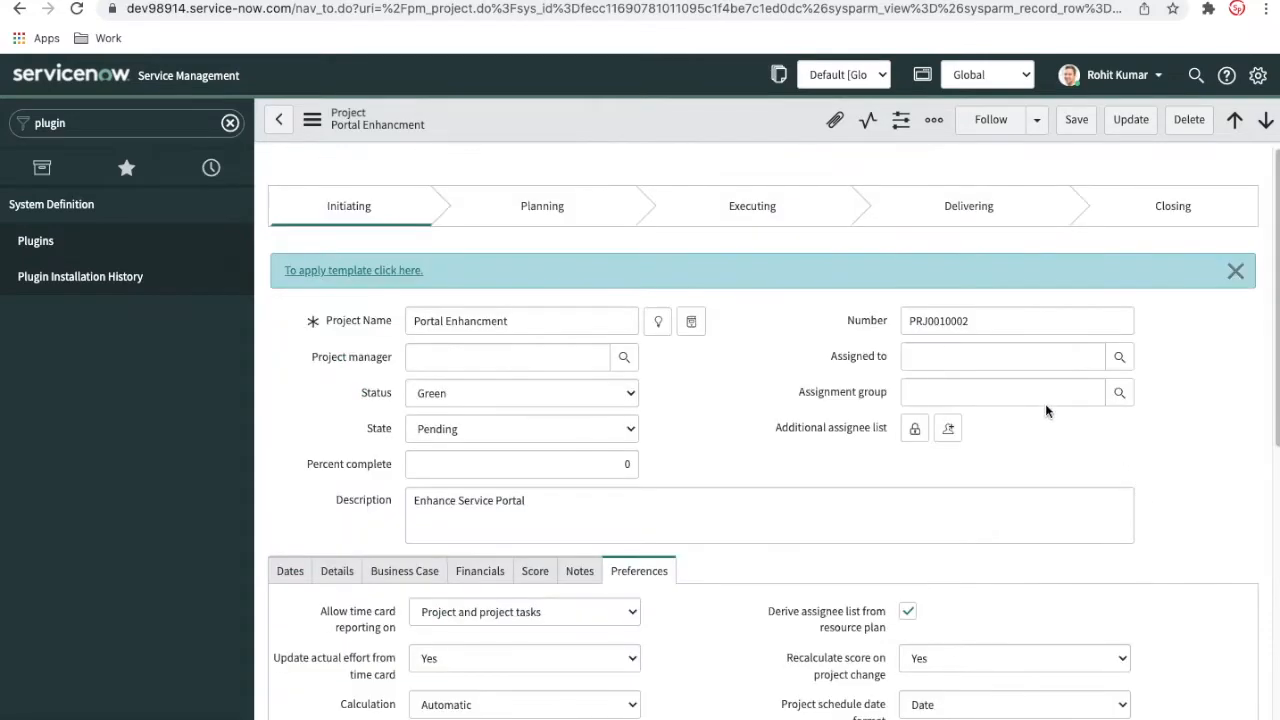
click(1119, 358)
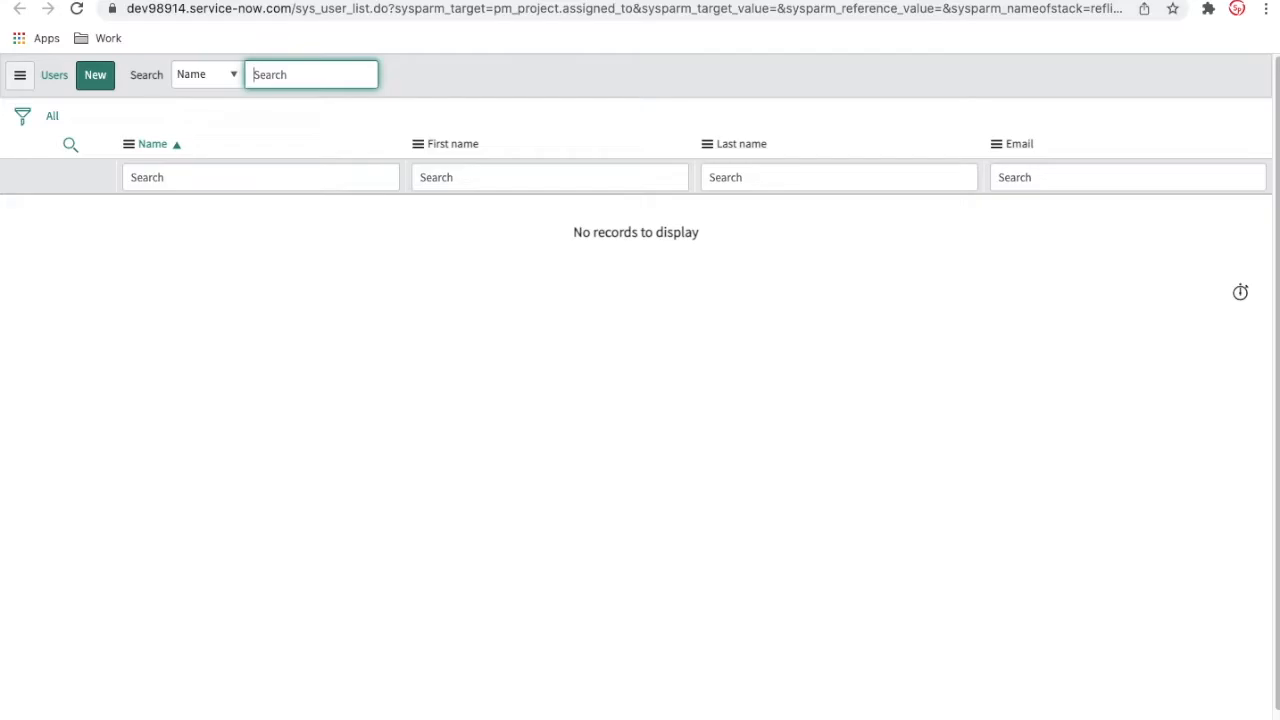
key(super+w)
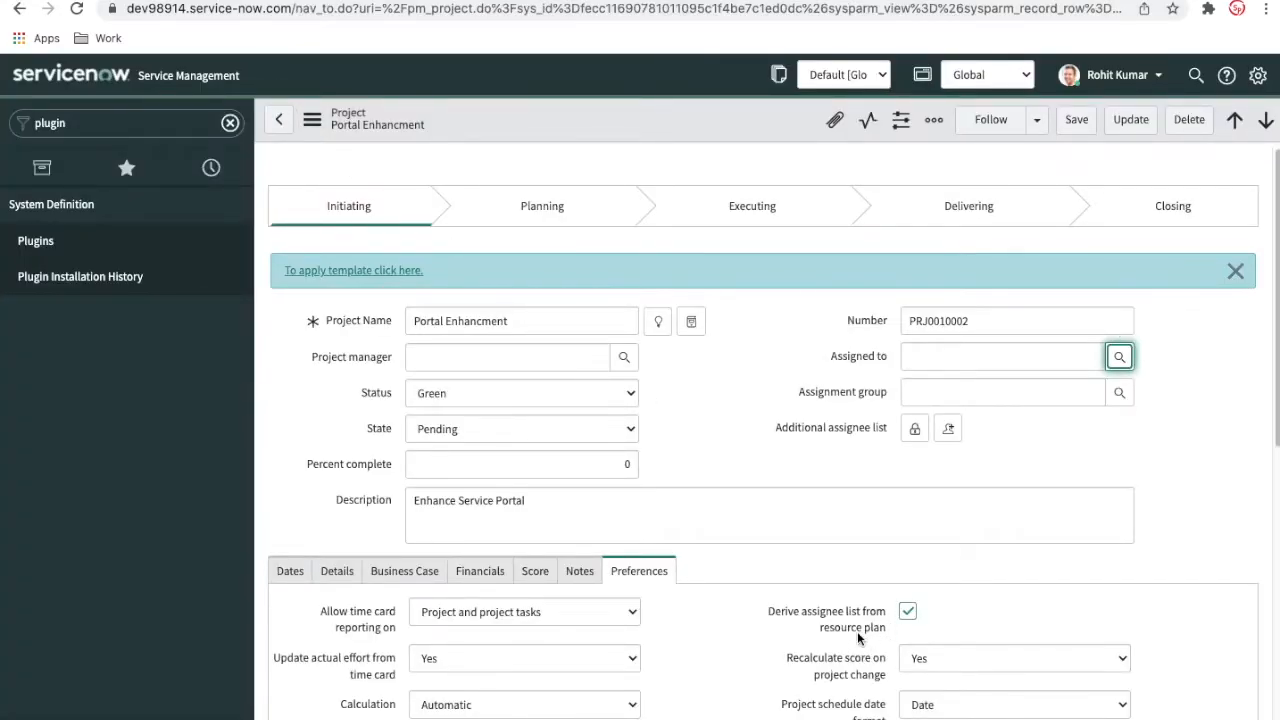
Review the project's time card, score recalculation, calculation and schedule date format preferences
scroll(857, 631, down, 1)
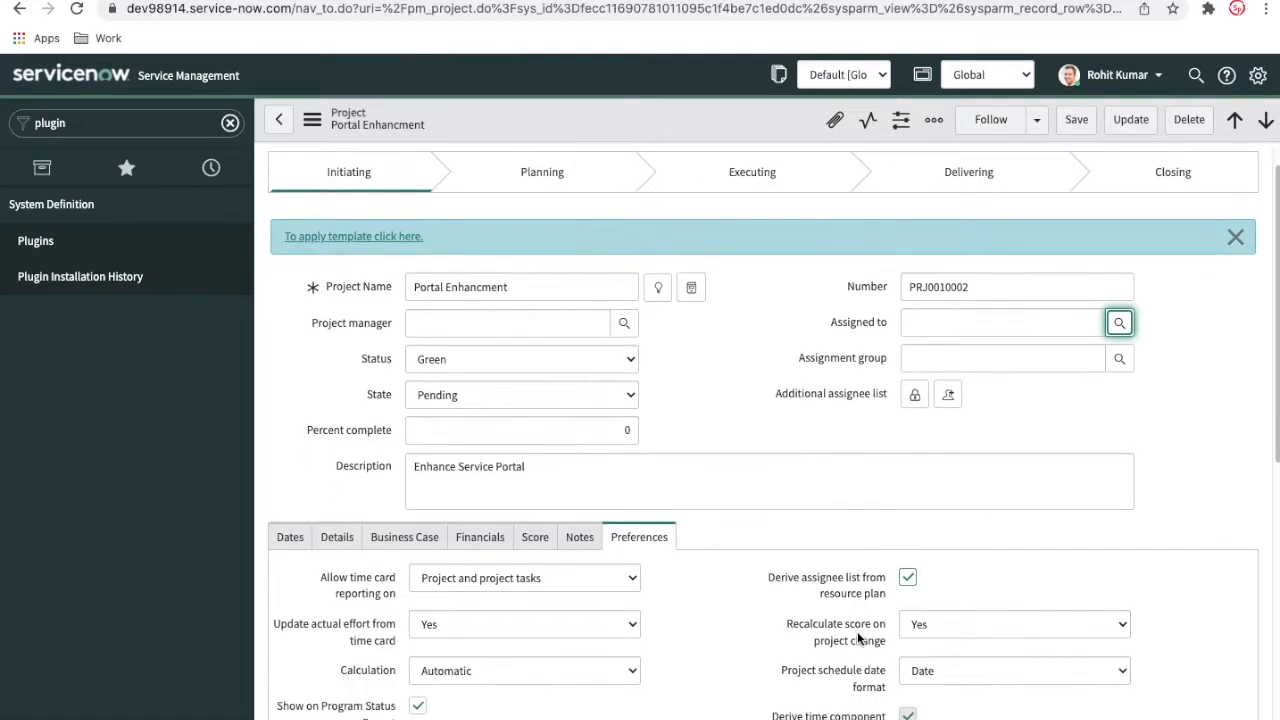
scroll(855, 637, down, 3)
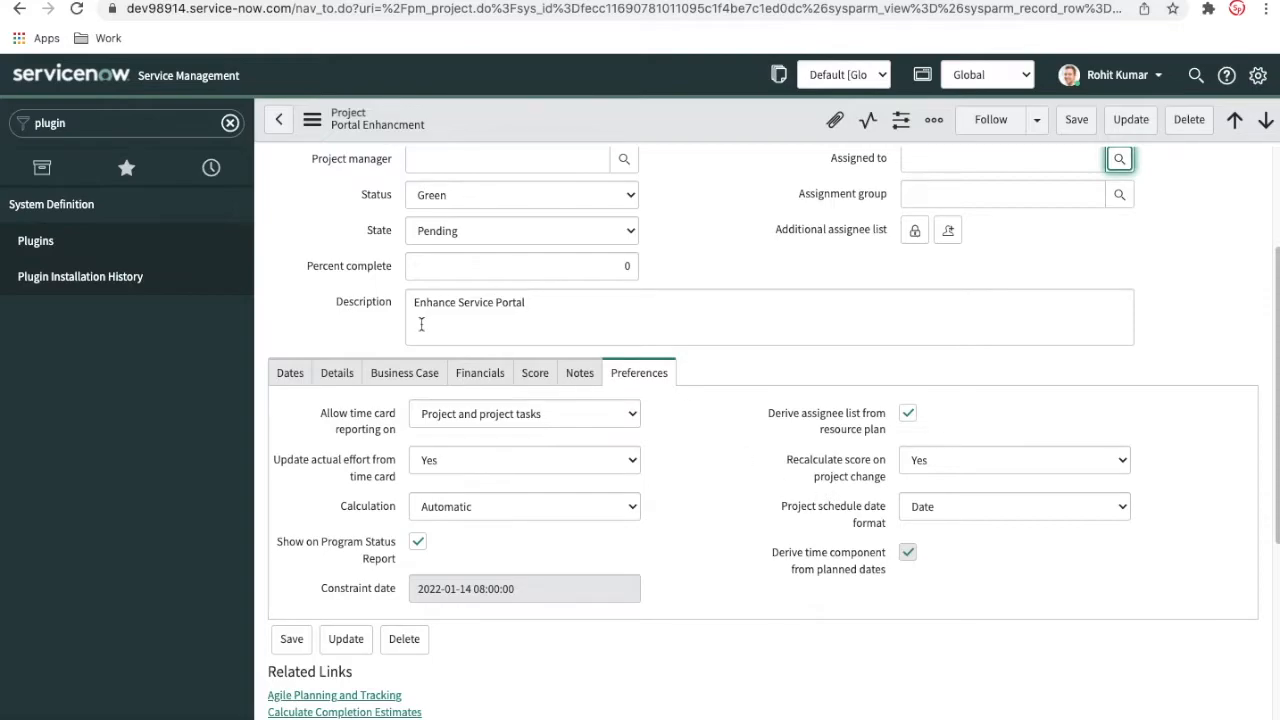
scroll(662, 472, down, 1)
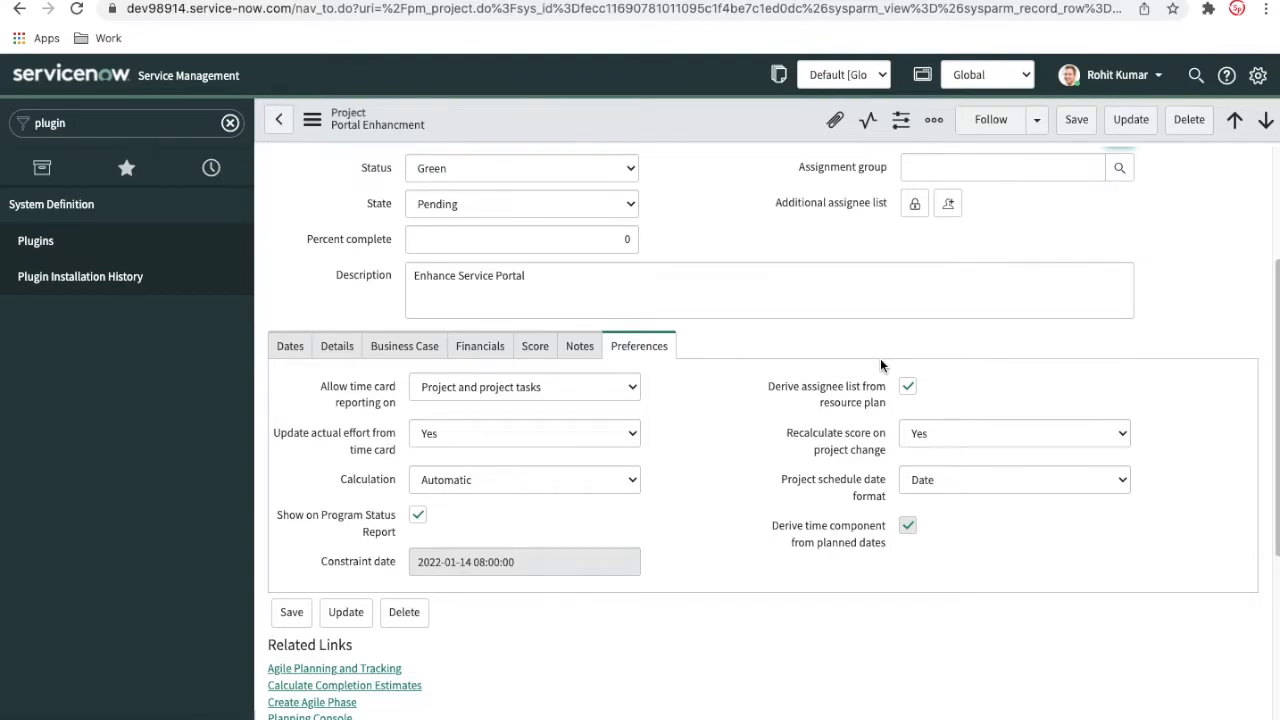
scroll(796, 450, down, 5)
scroll(795, 456, up, 7)
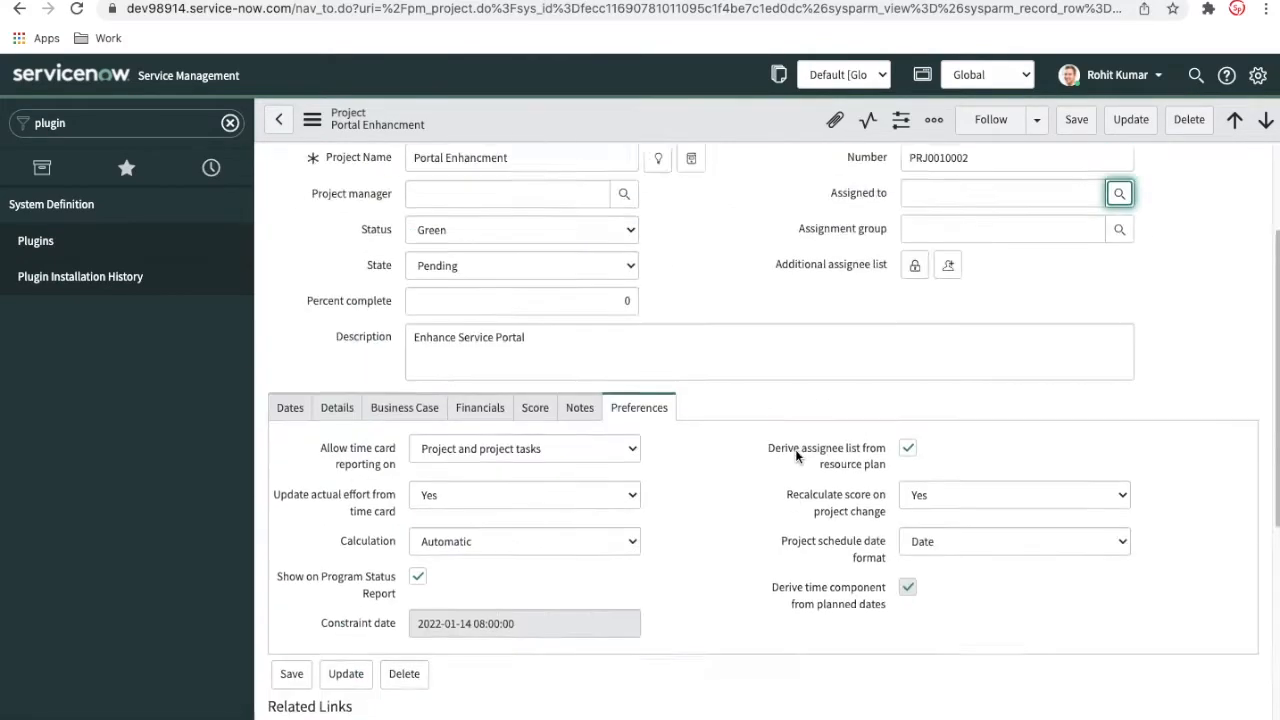
Dismiss the template suggestion on the project record and open the Project Workbench from its related links
scroll(755, 410, up, 3)
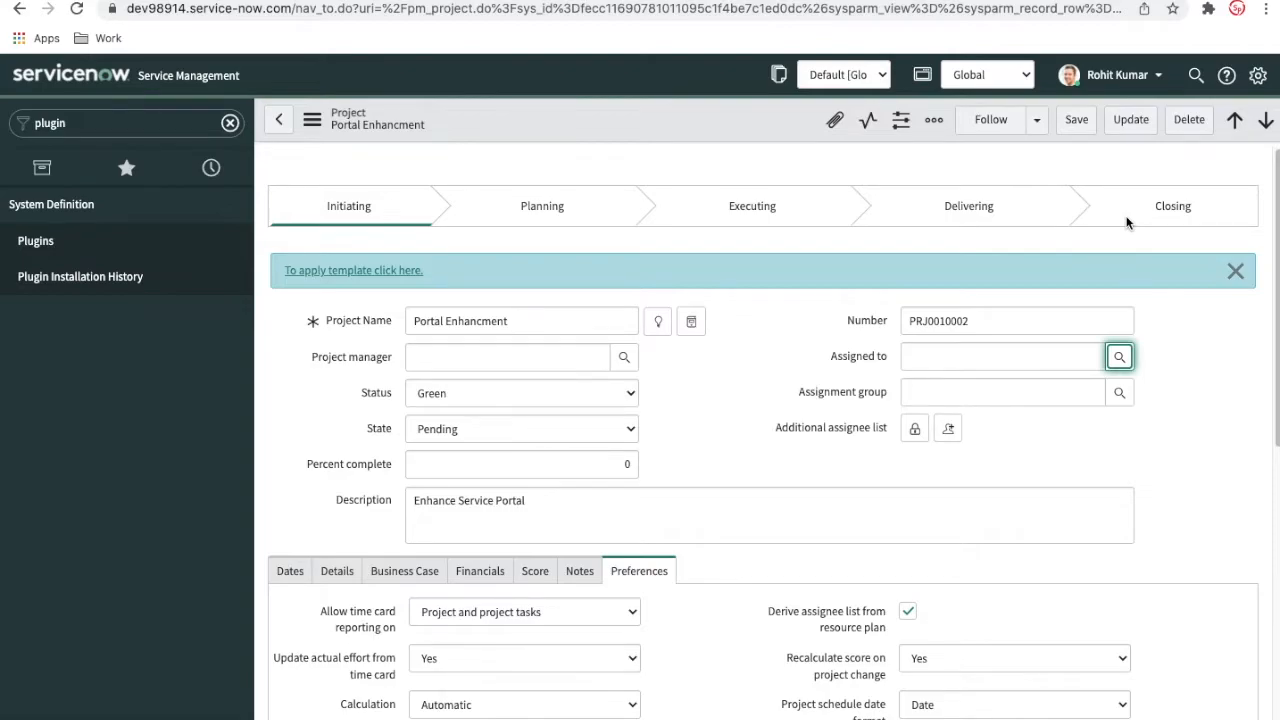
click(1236, 271)
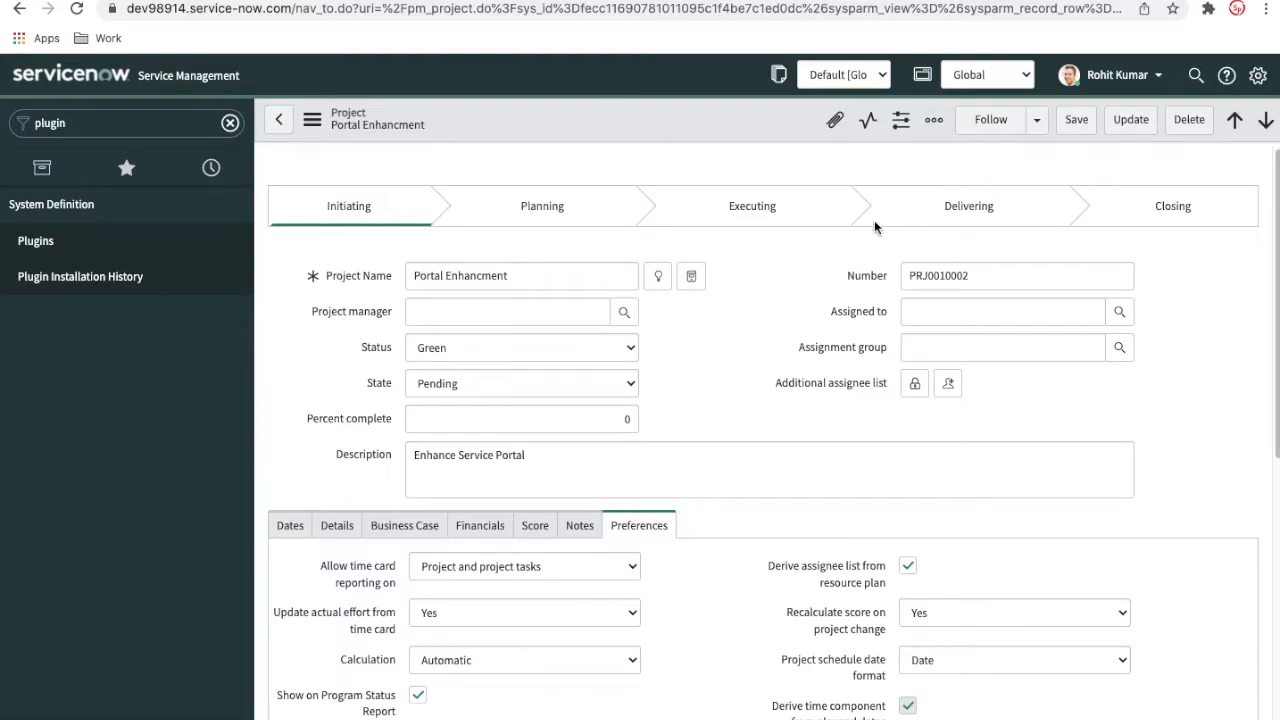
scroll(797, 349, down, 6)
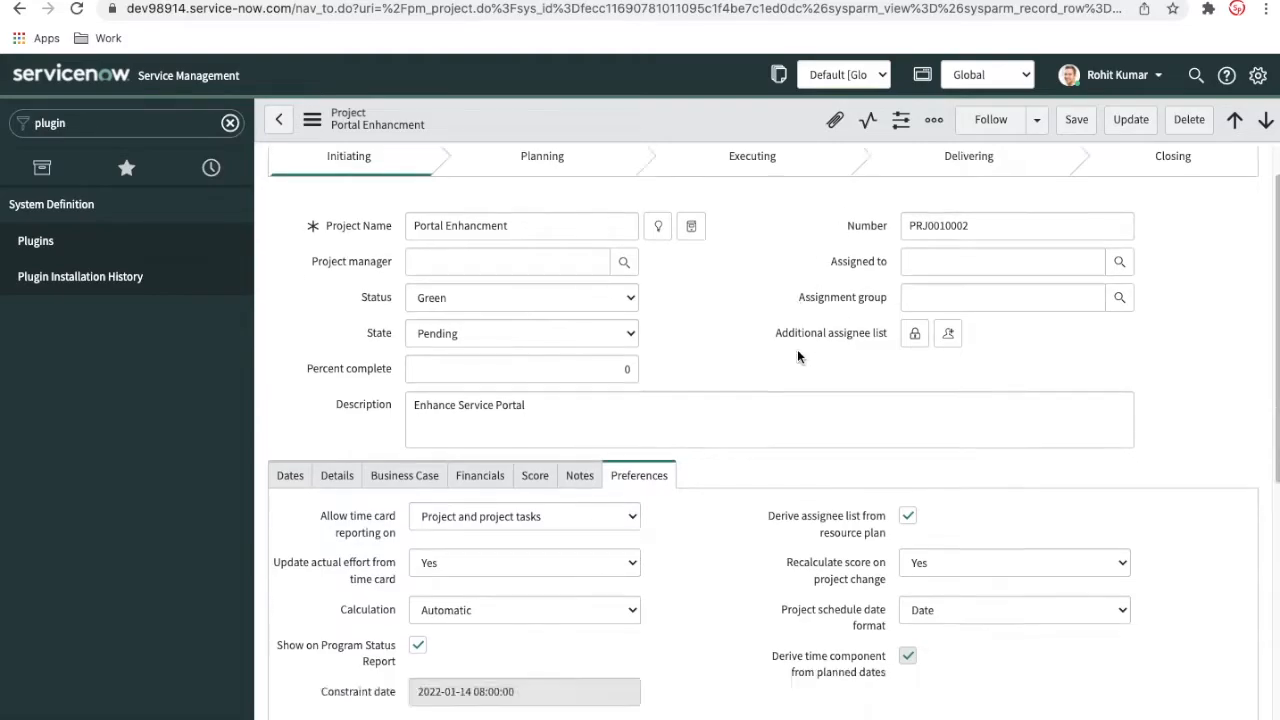
click(303, 450)
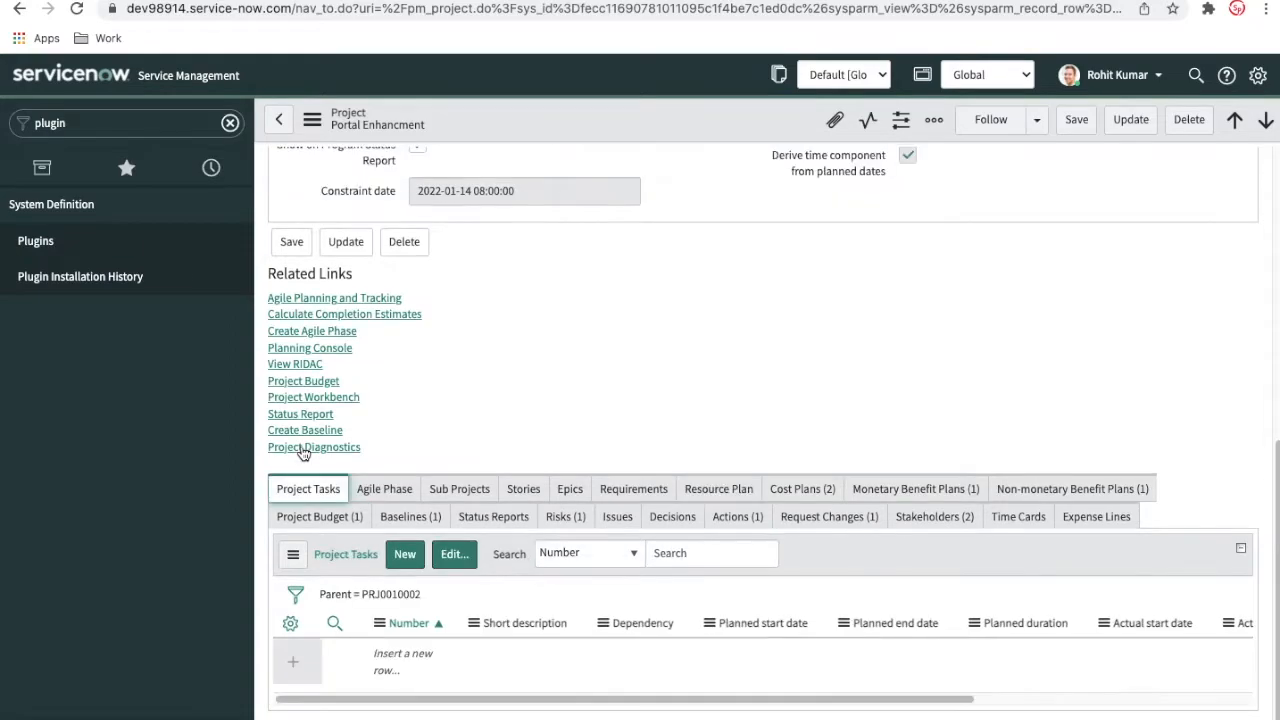
scroll(612, 399, up, 6)
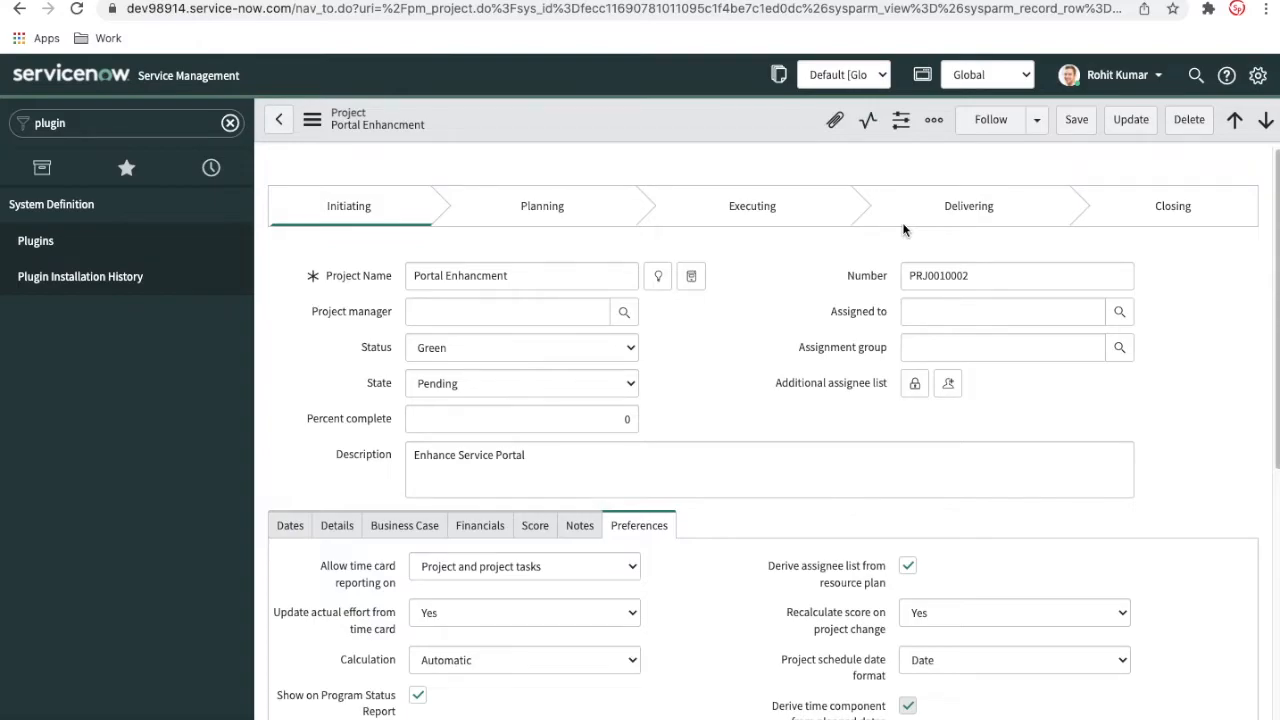
scroll(780, 419, down, 5)
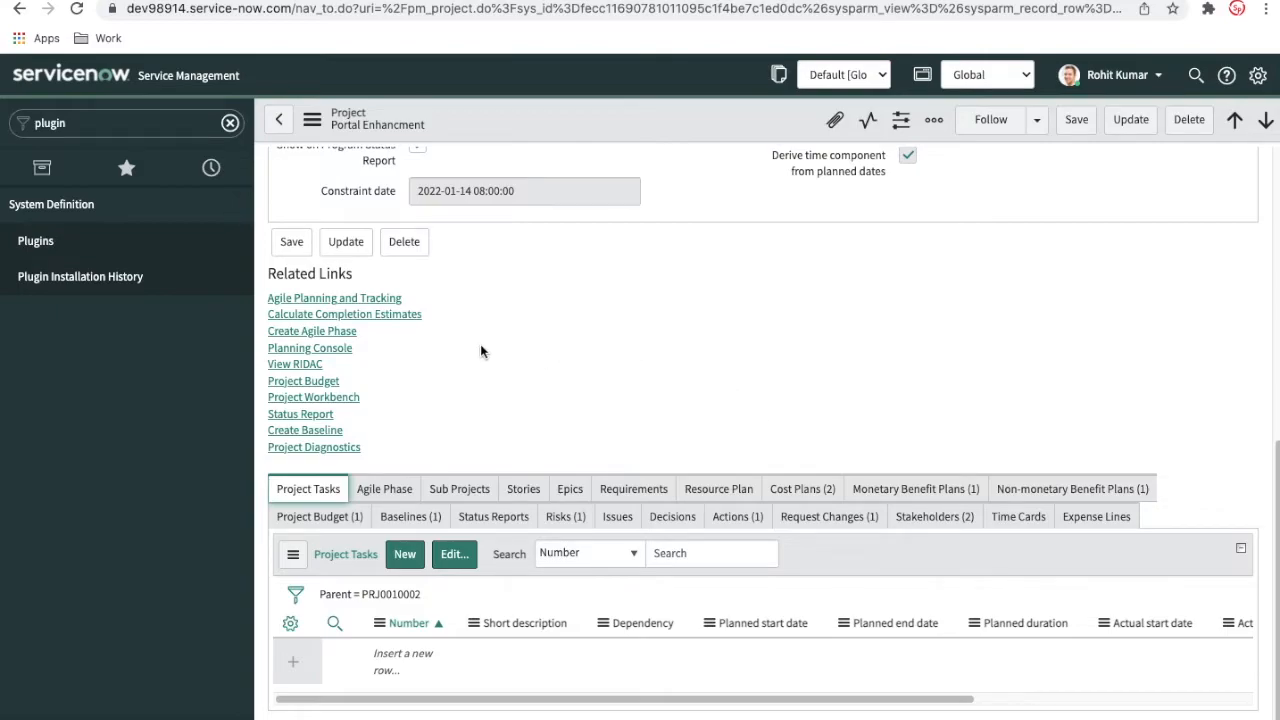
click(349, 399)
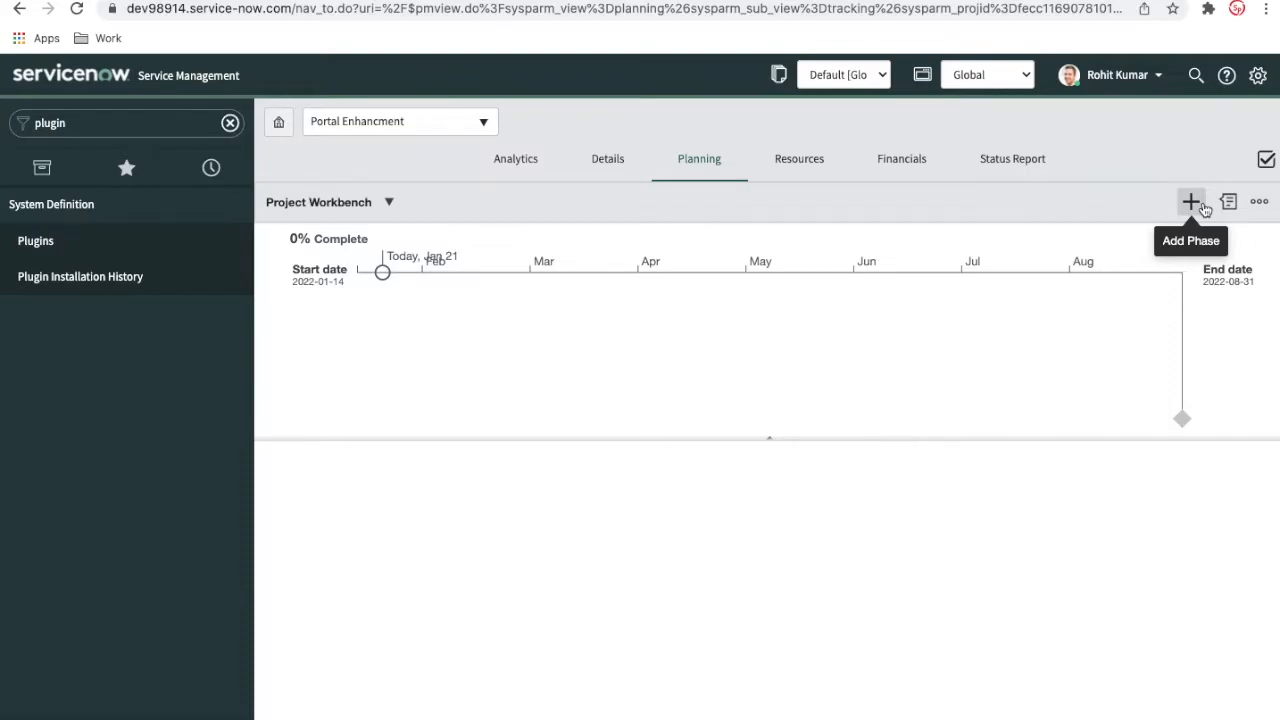
Review the project record and its preferences in the workbench's Details view
click(620, 160)
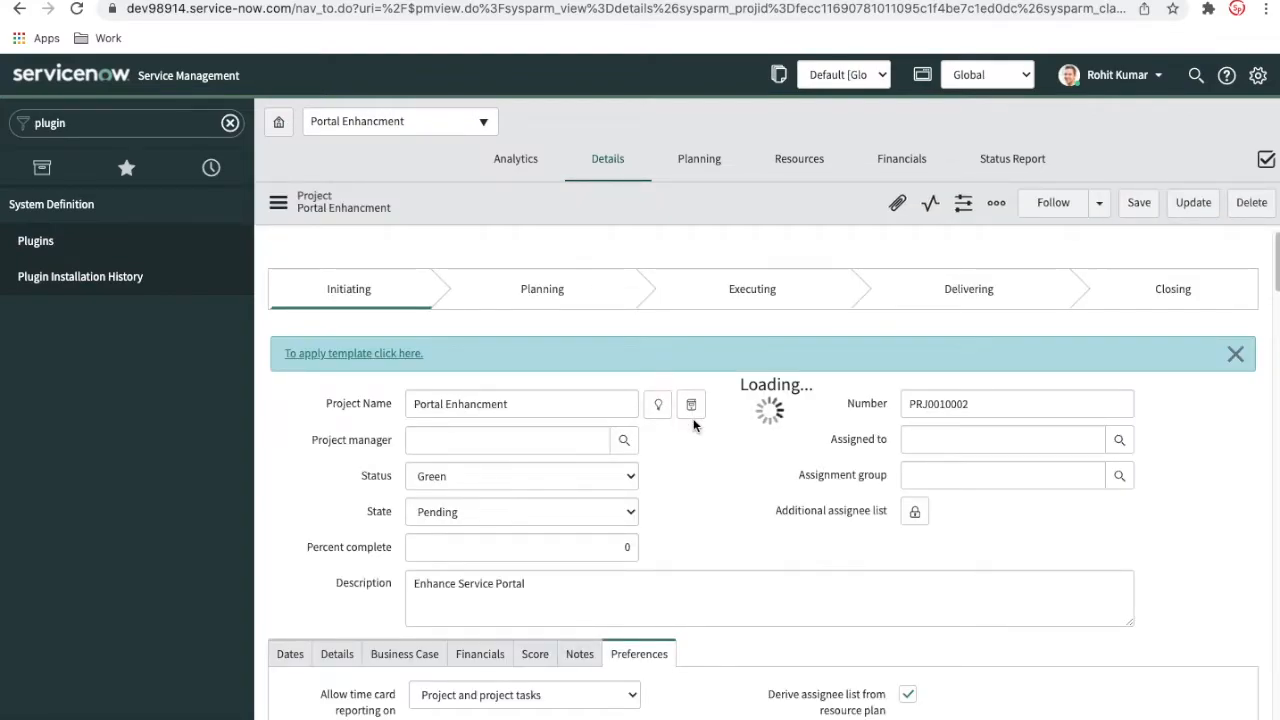
scroll(693, 418, down, 4)
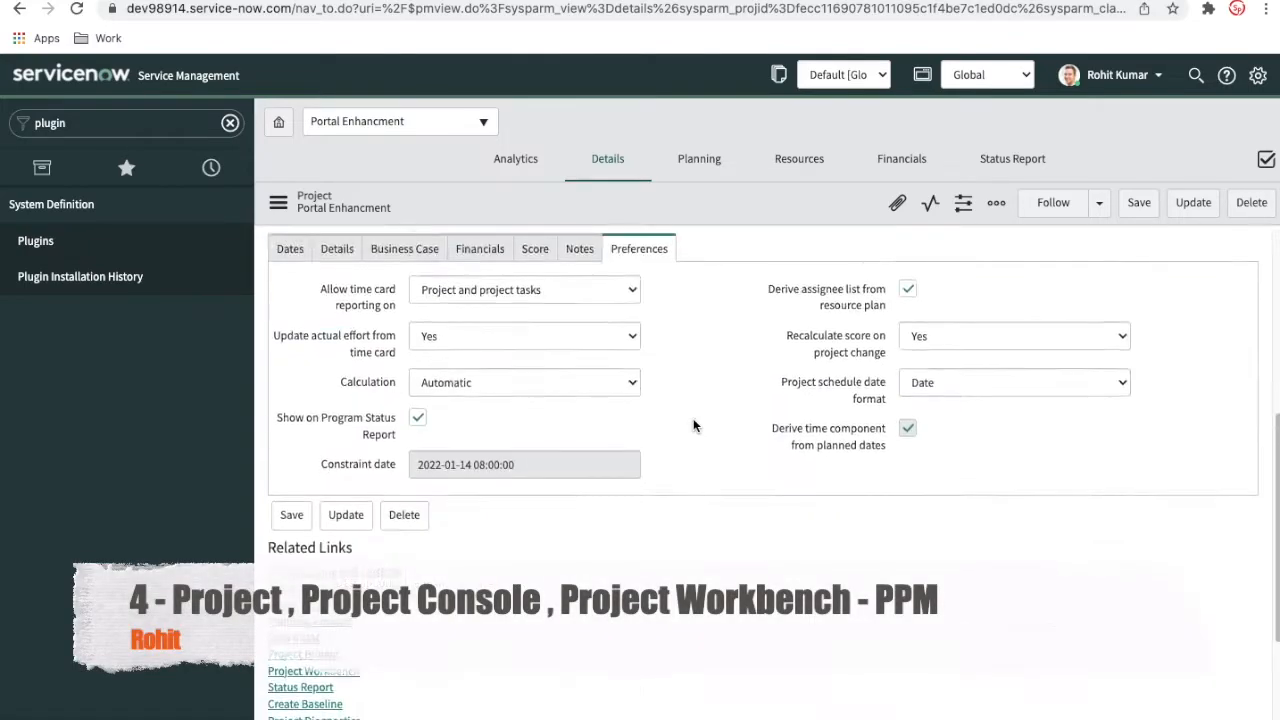
scroll(693, 420, down, 2)
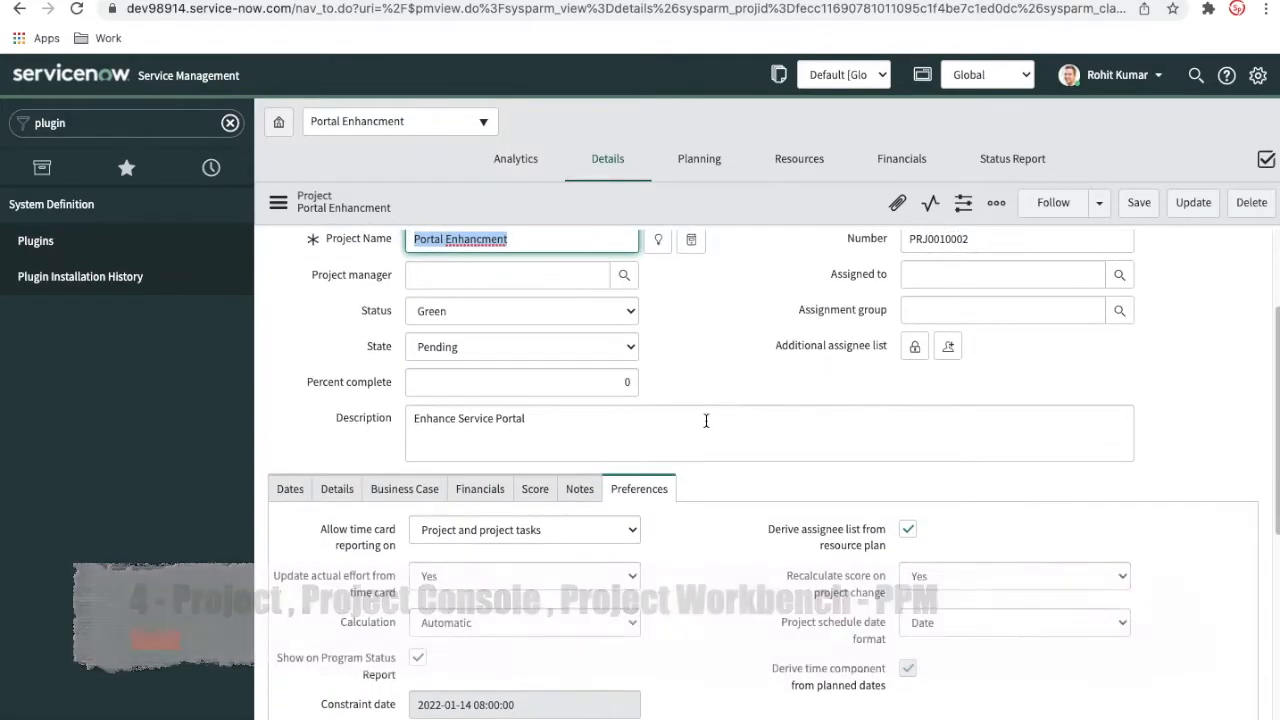
Examine the project's Analytics dashboard, including its status indicators, cost and benefit trend charts, non-monetary benefits and task reports
click(525, 166)
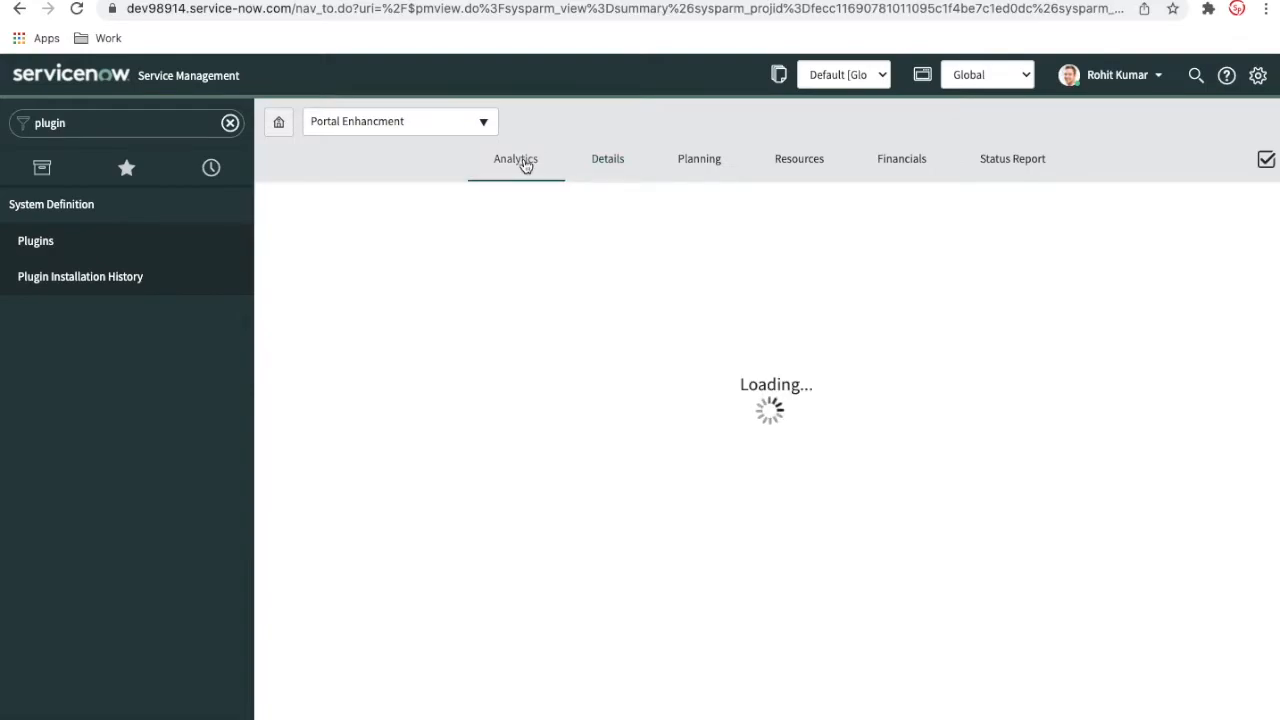
scroll(587, 500, down, 2)
scroll(587, 500, down, 10)
scroll(587, 500, up, 10)
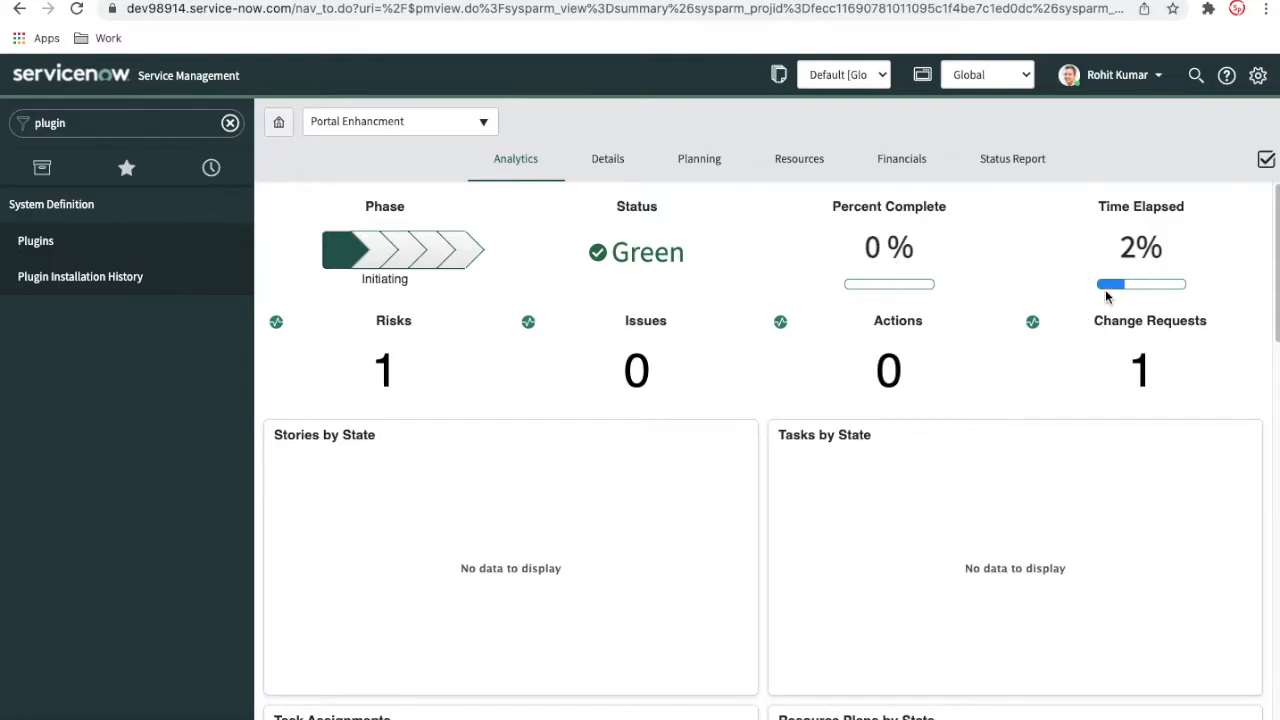
scroll(862, 457, down, 10)
scroll(862, 457, down, 5)
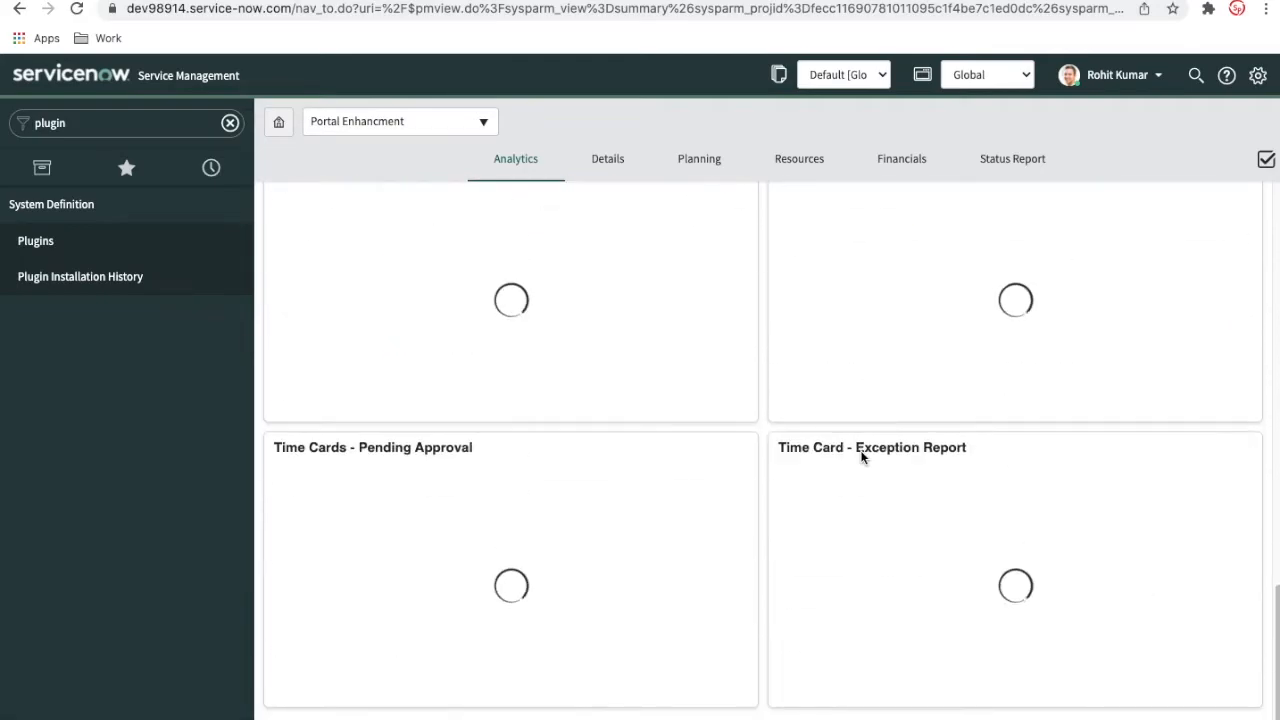
scroll(863, 452, up, 9)
scroll(390, 455, down, 2)
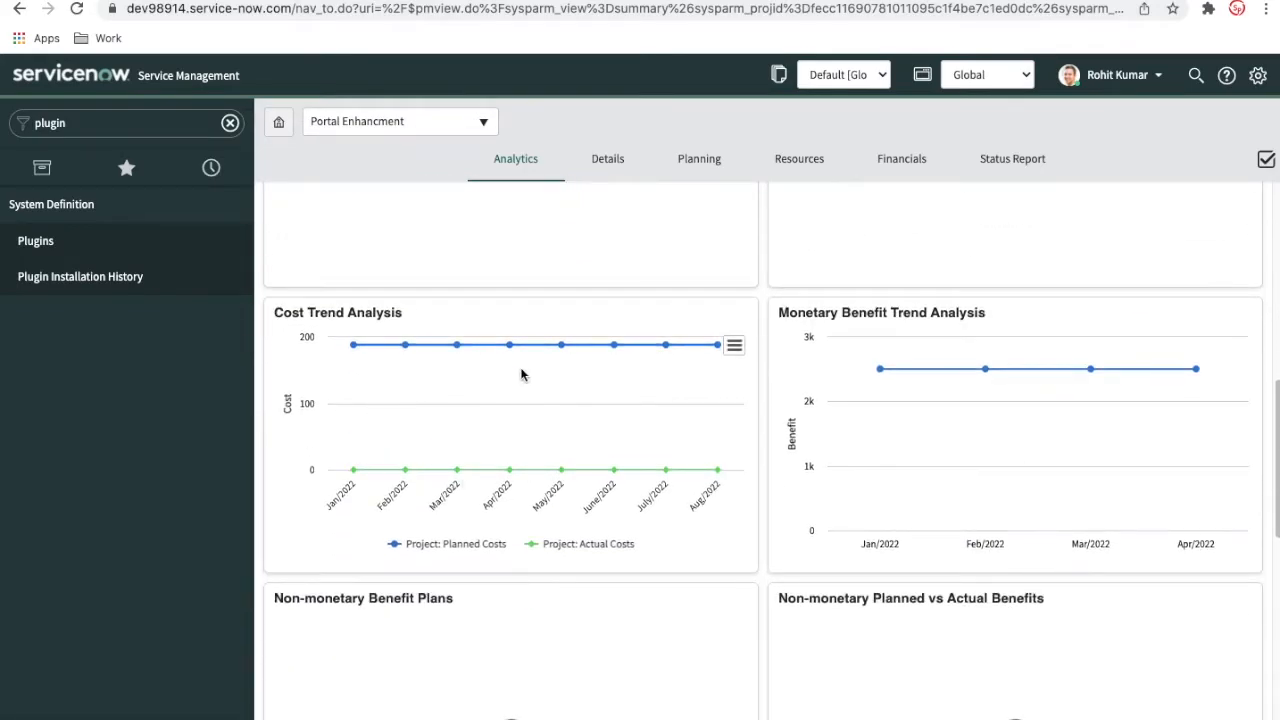
scroll(581, 433, down, 3)
mouse_move(860, 396)
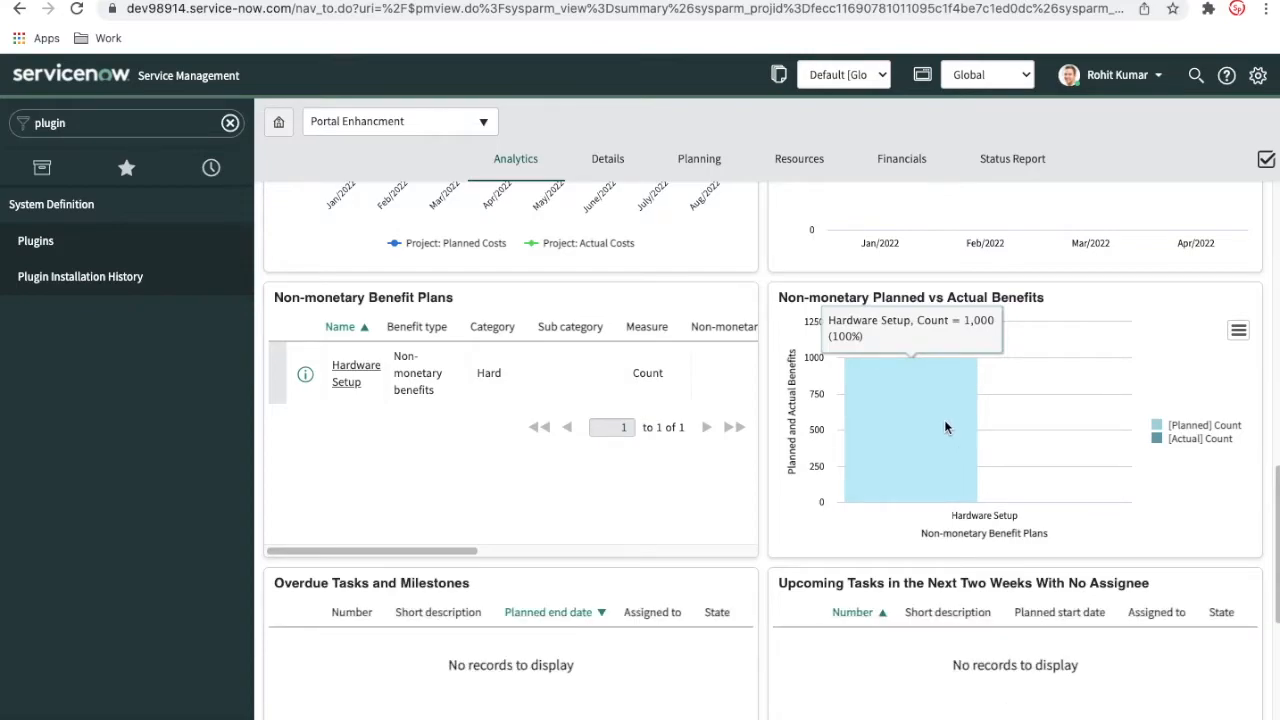
scroll(623, 436, up, 3)
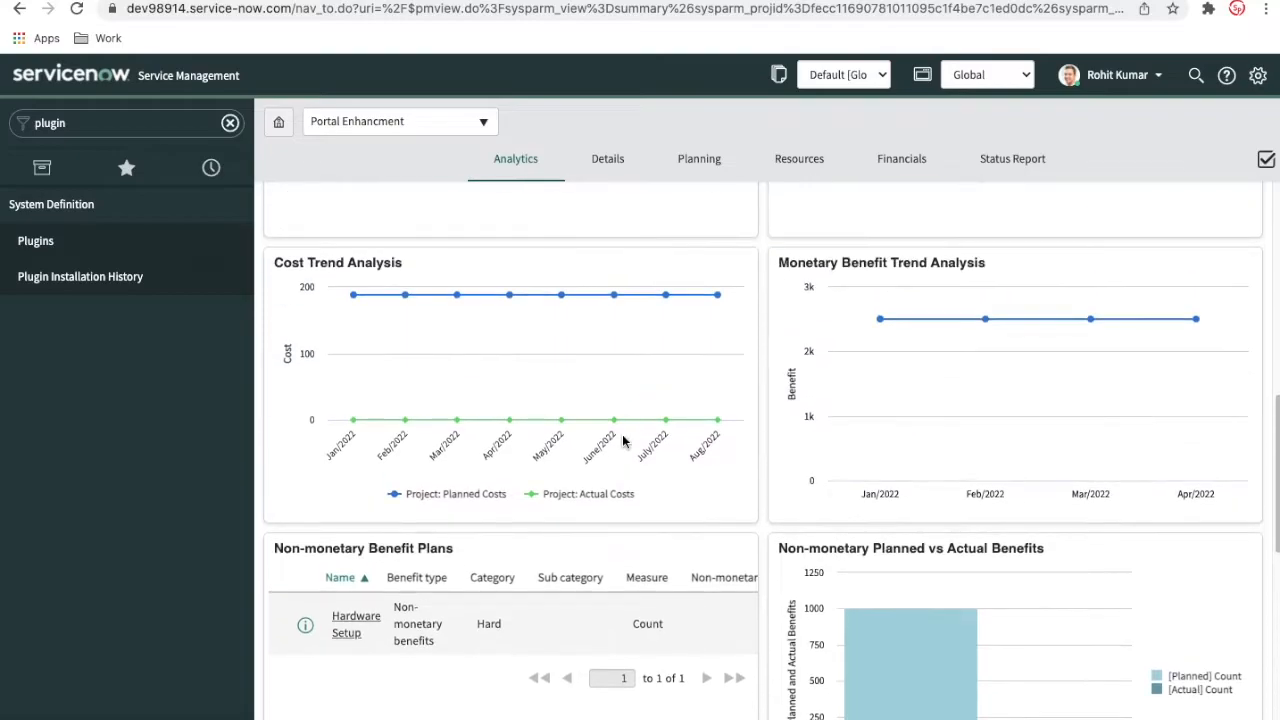
scroll(640, 436, up, 3)
scroll(648, 432, up, 3)
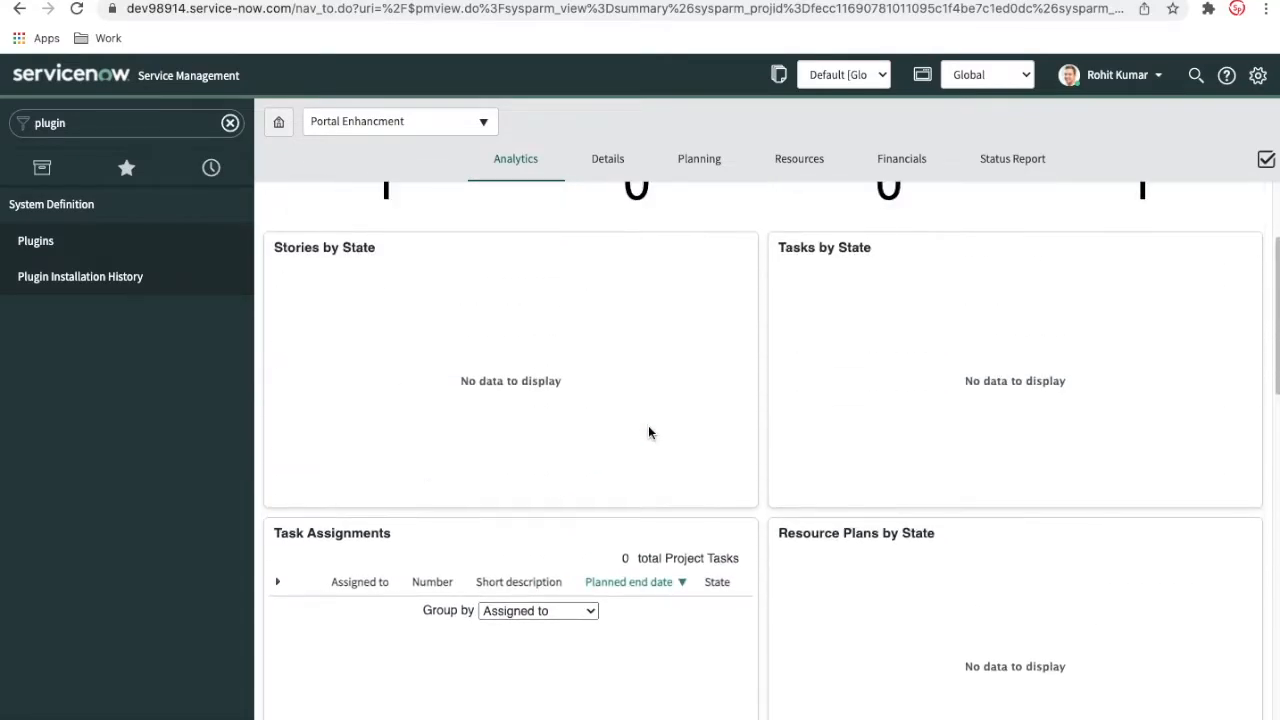
Check the project's resource plans, dismissing the notice shown there, and review all the cards of its financials summary
click(799, 159)
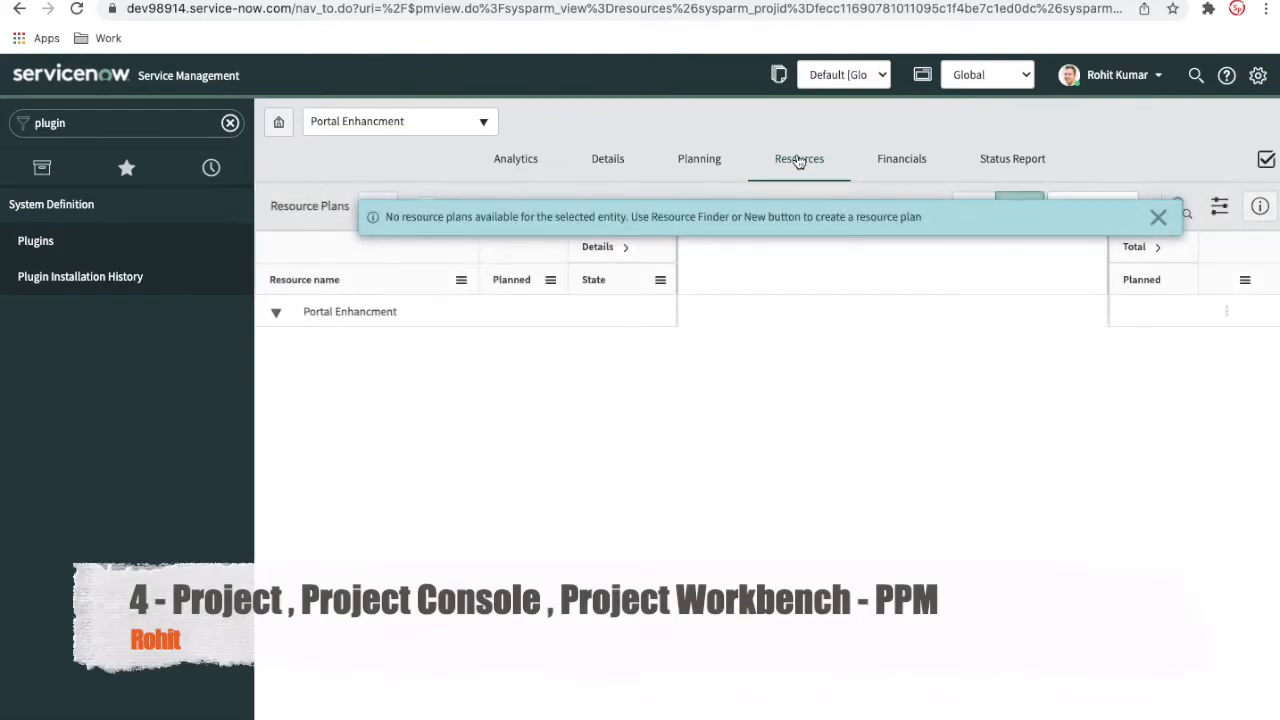
click(1157, 216)
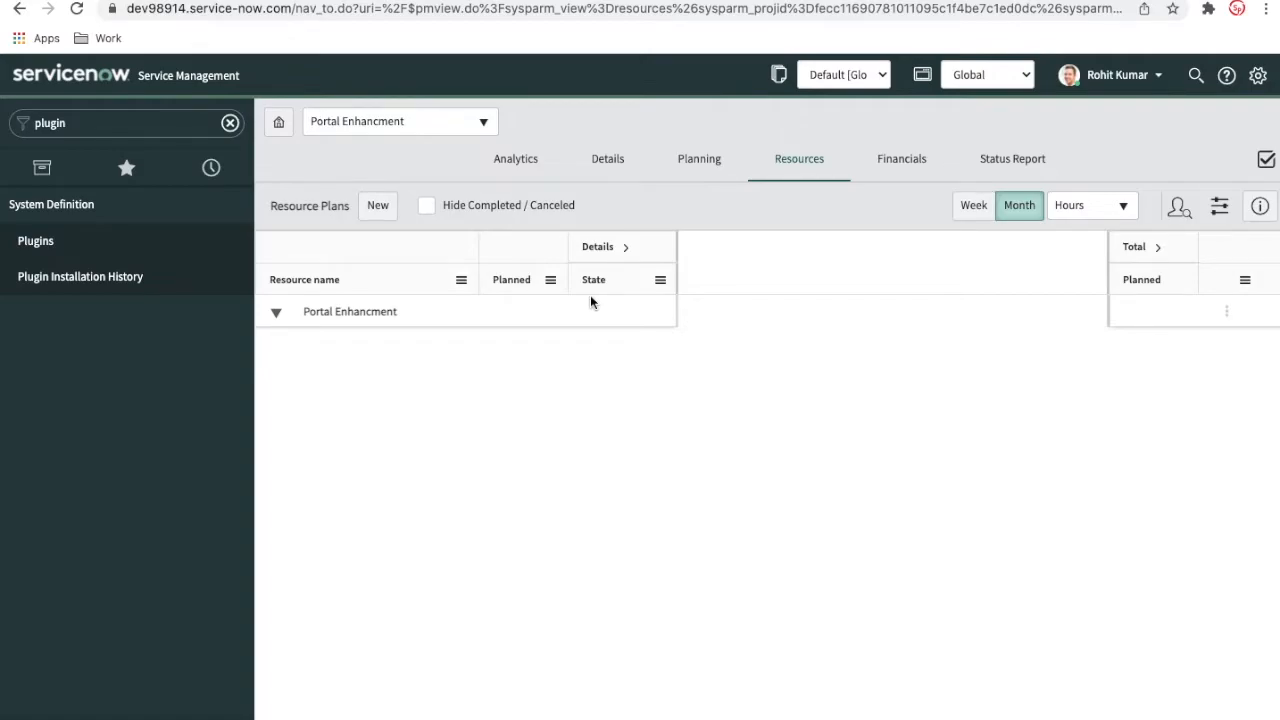
click(895, 161)
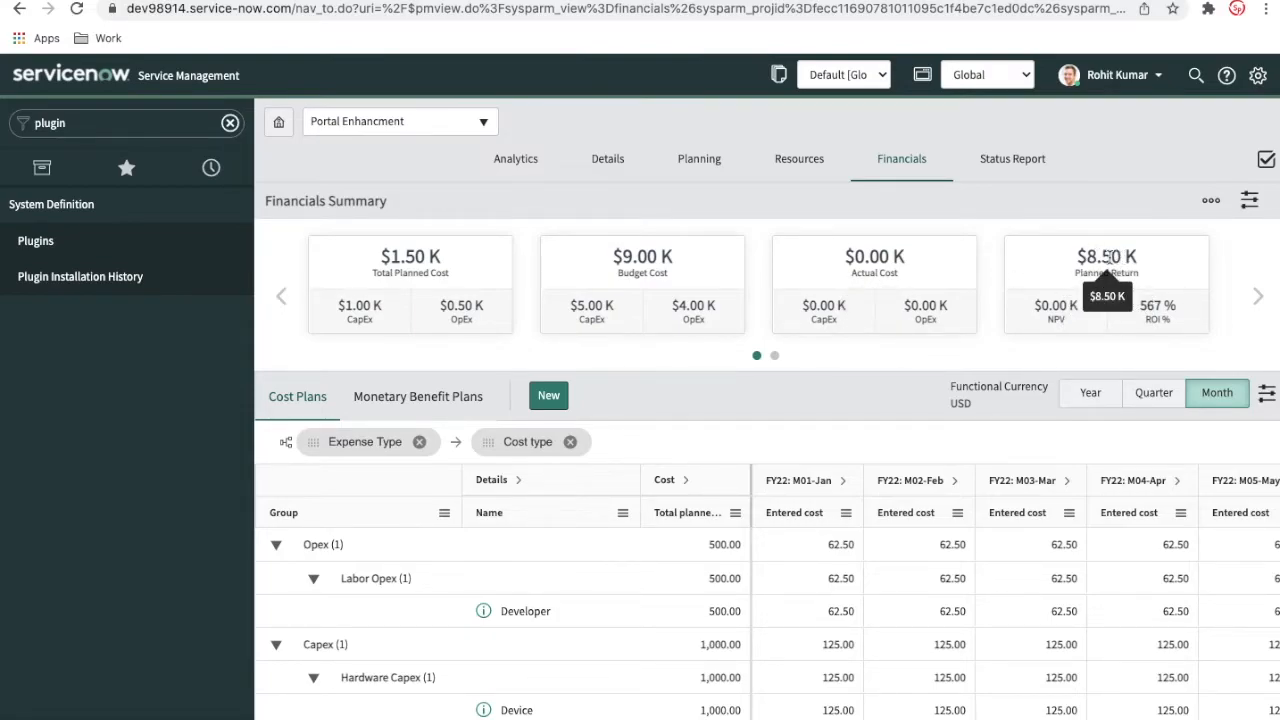
click(773, 356)
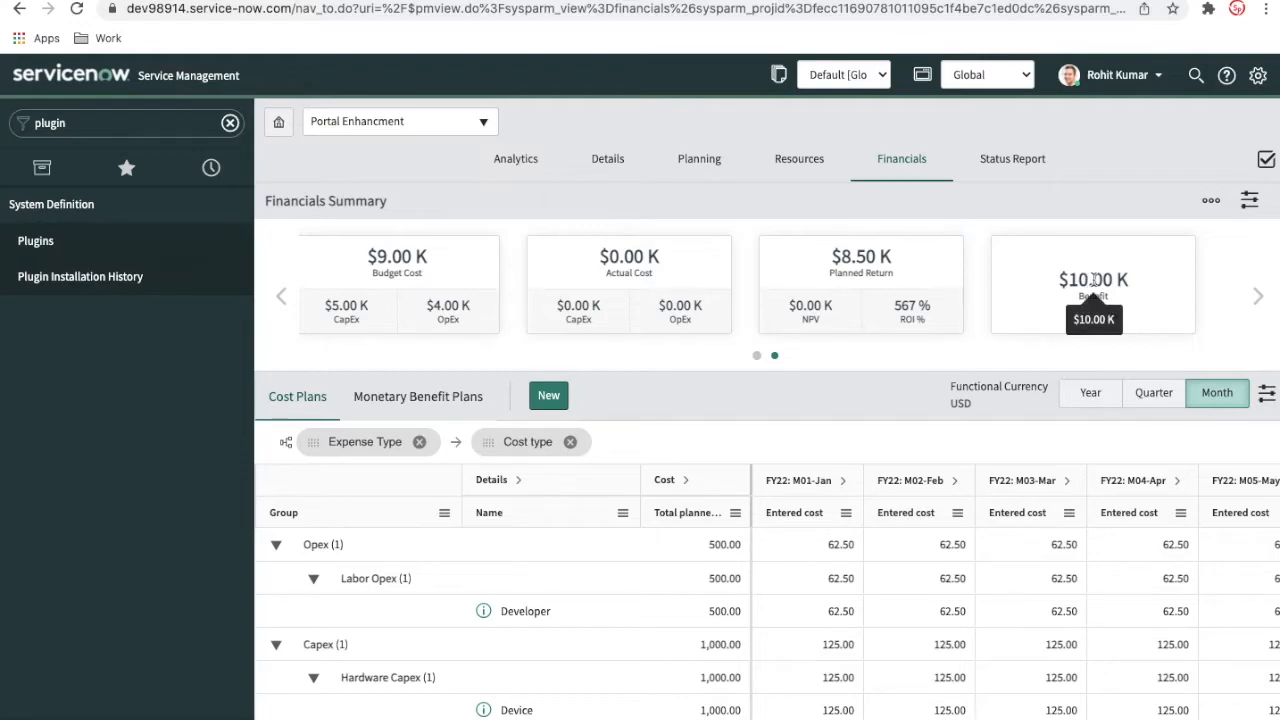
click(756, 357)
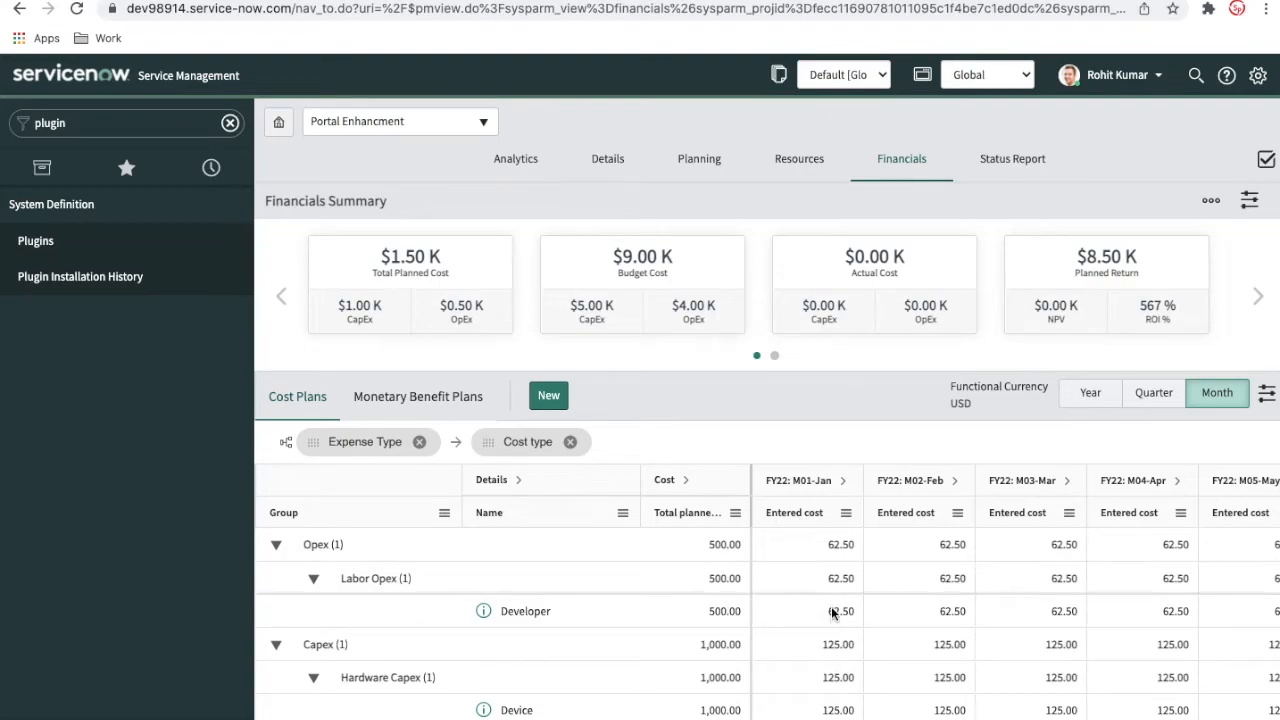
Open the project's Status Report view and add the item "Check manager is identified" to the project checklist
click(1022, 162)
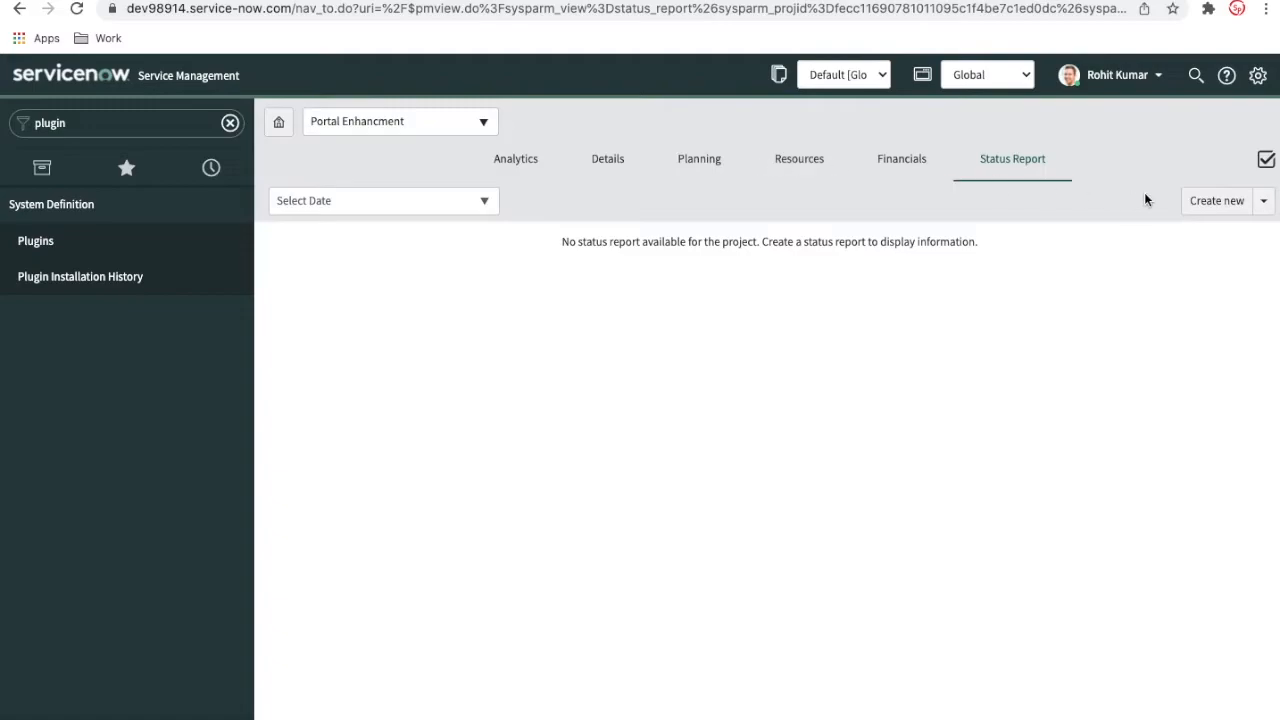
click(1266, 161)
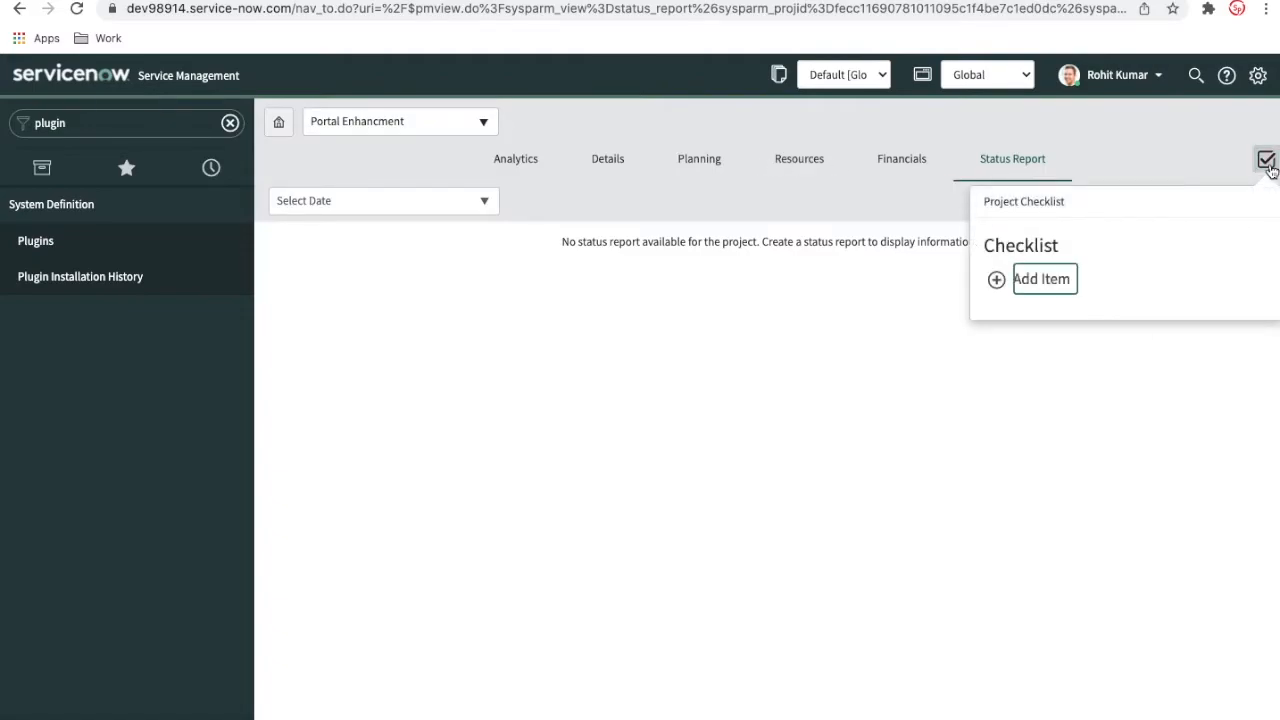
click(996, 280)
text(Check)
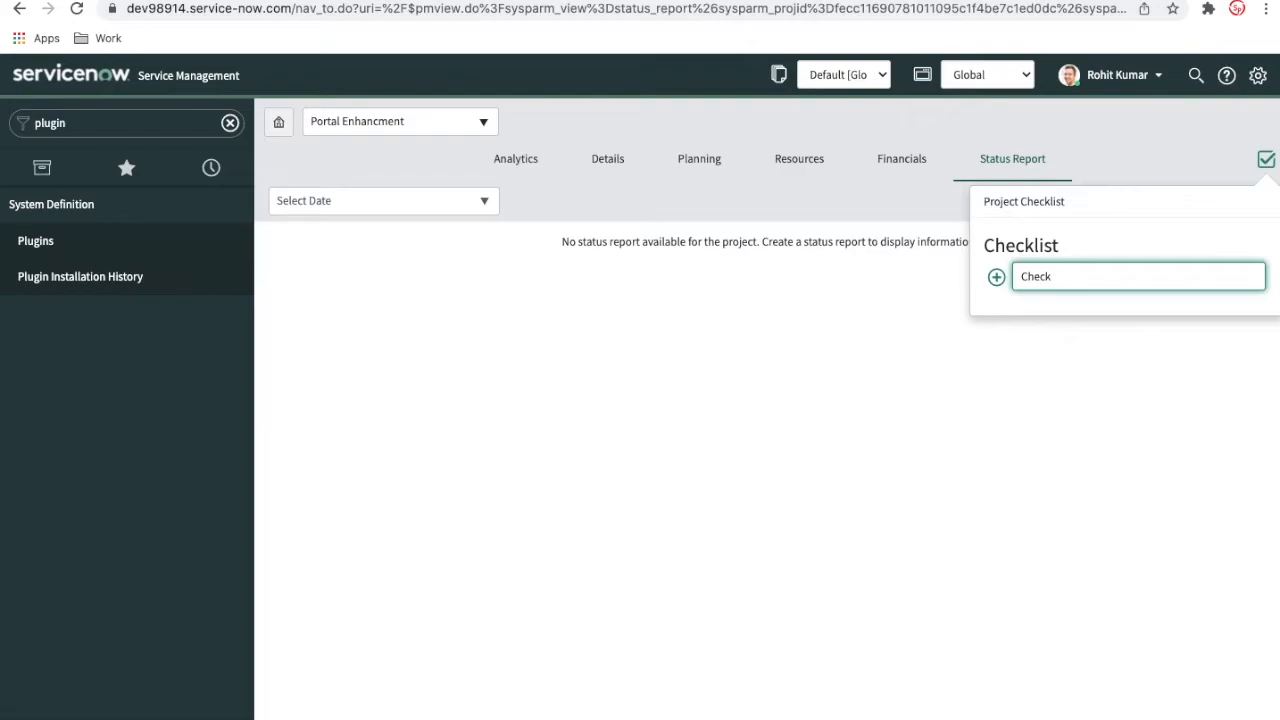
text( manager is identified)
click(996, 277)
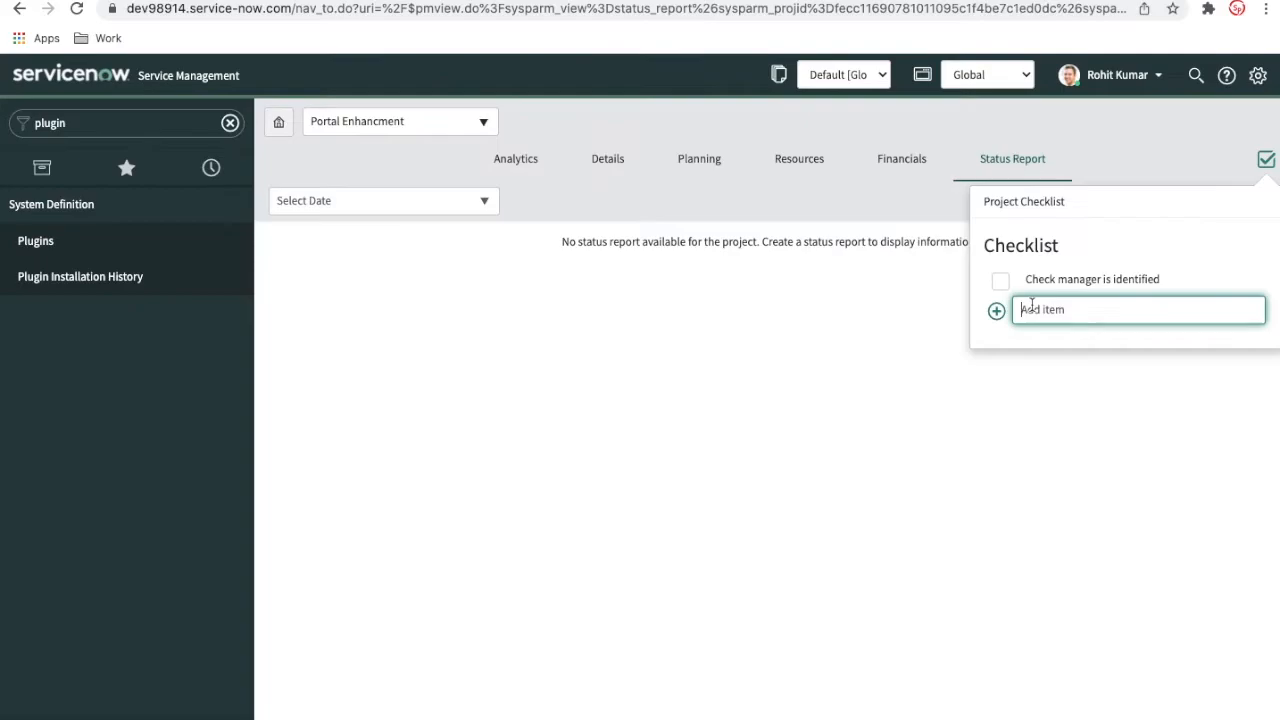
Add "Resources are indentified" as a second item in the project checklist and close the checklist
text(Resources are indentified)
key(Return)
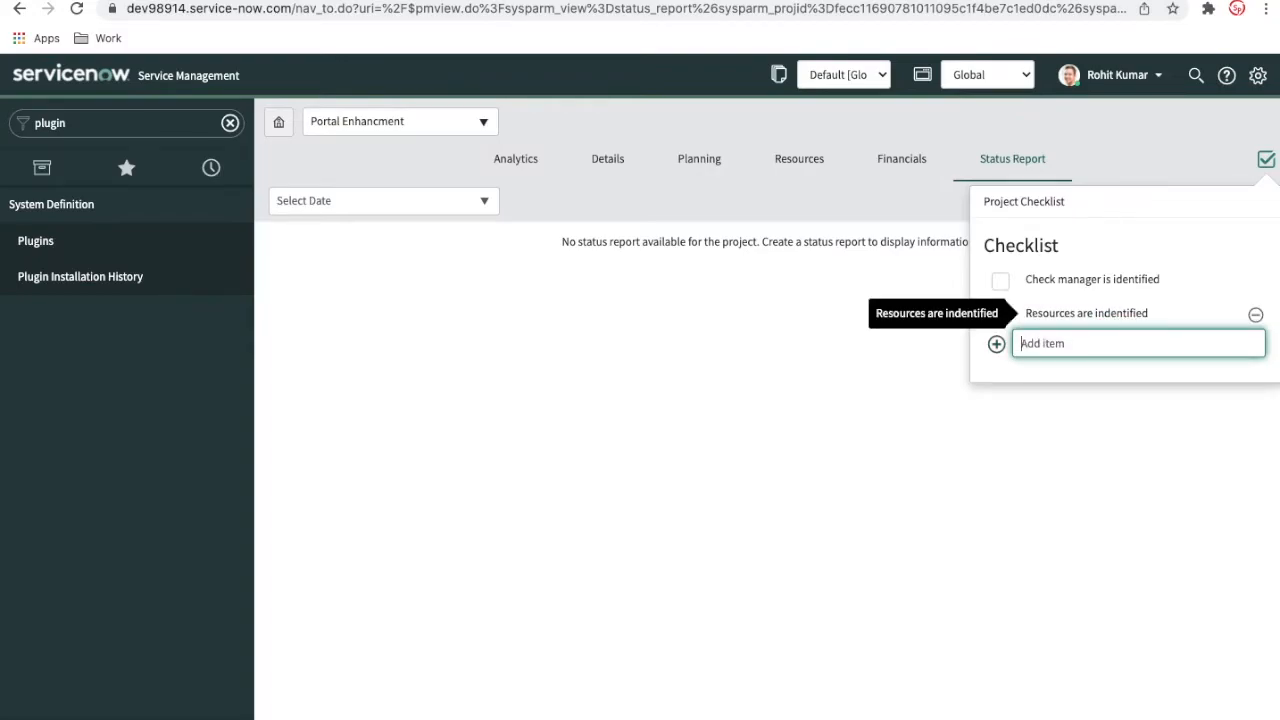
click(803, 208)
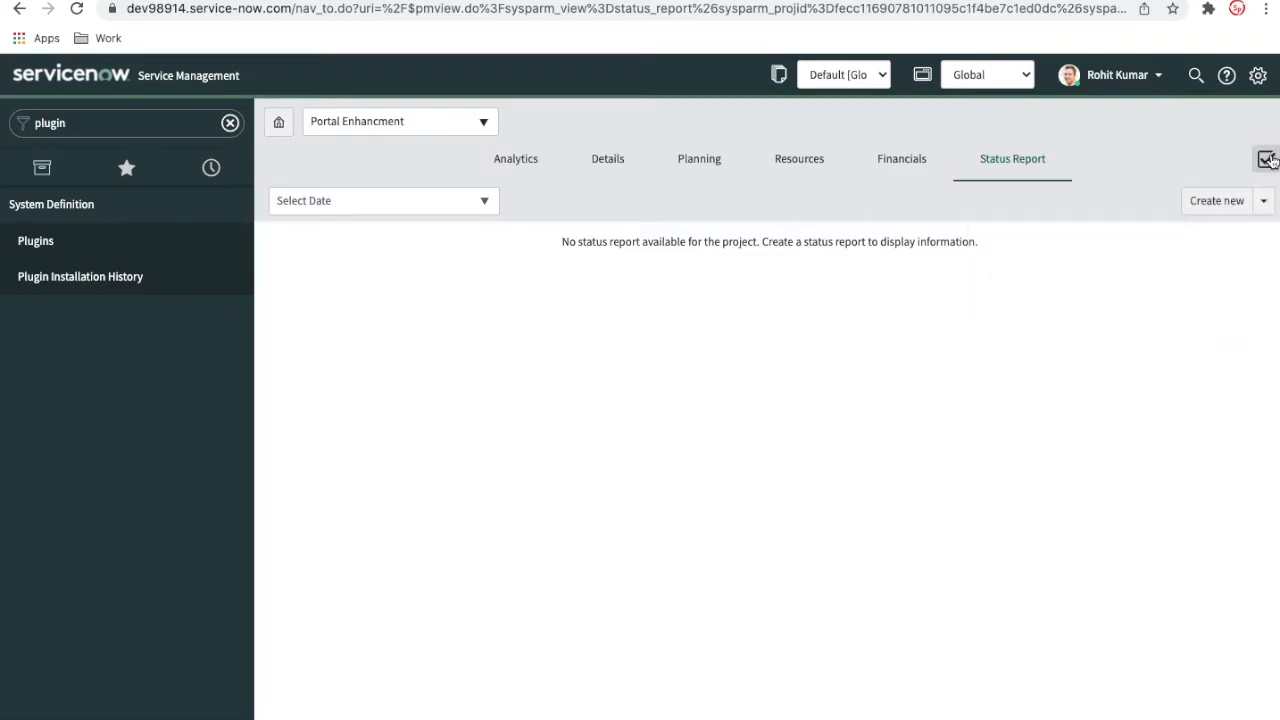
click(1266, 159)
click(777, 203)
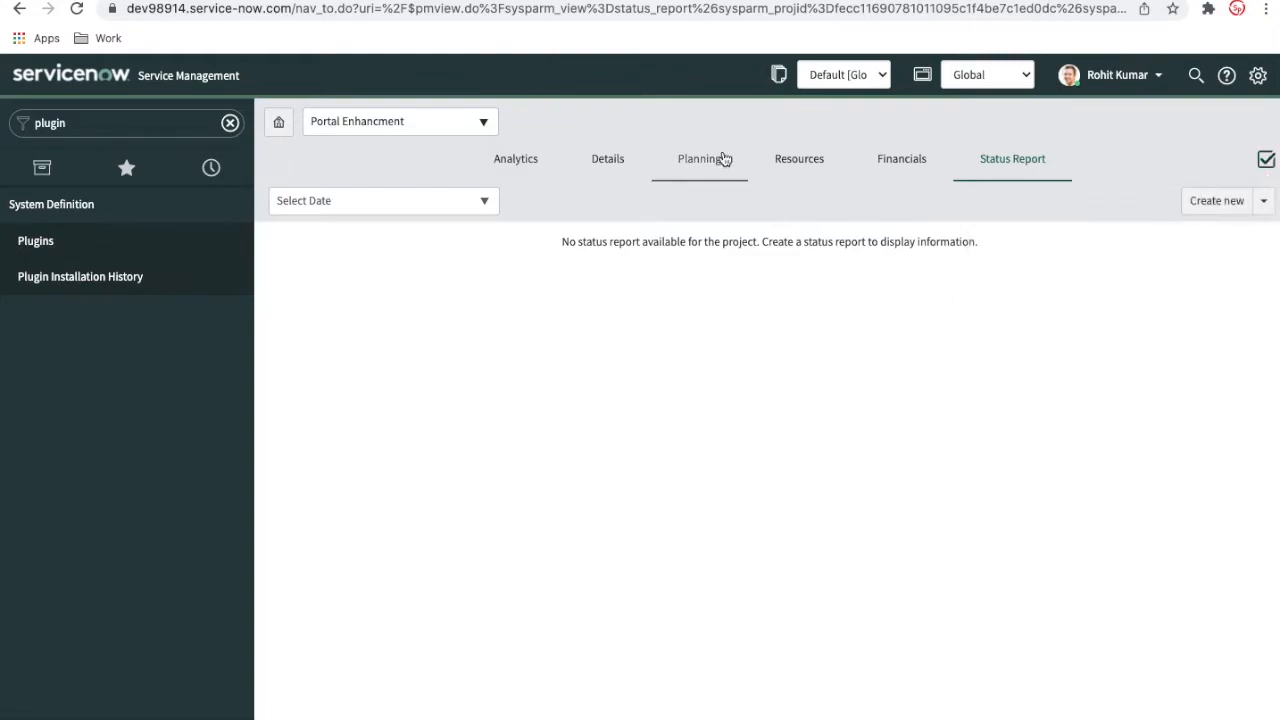
Switch the project's planning view to the Planning Console and set its timeline zoom level to Quarter
click(712, 160)
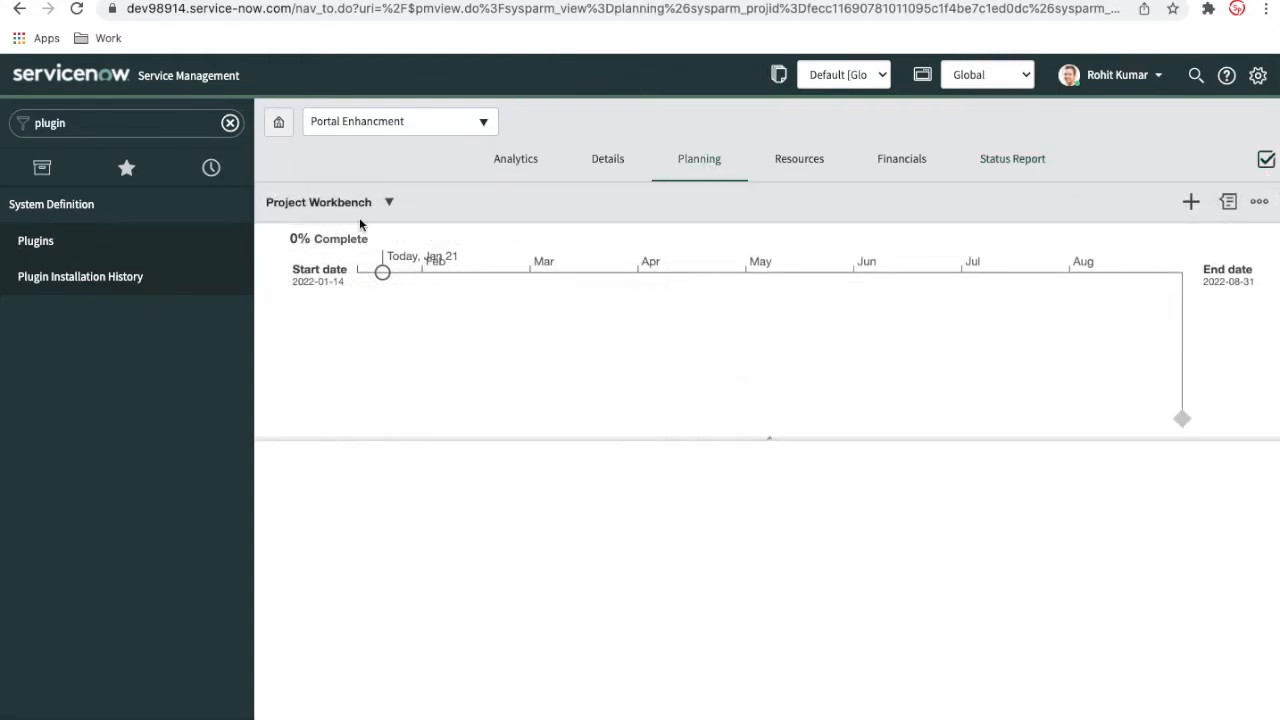
click(390, 204)
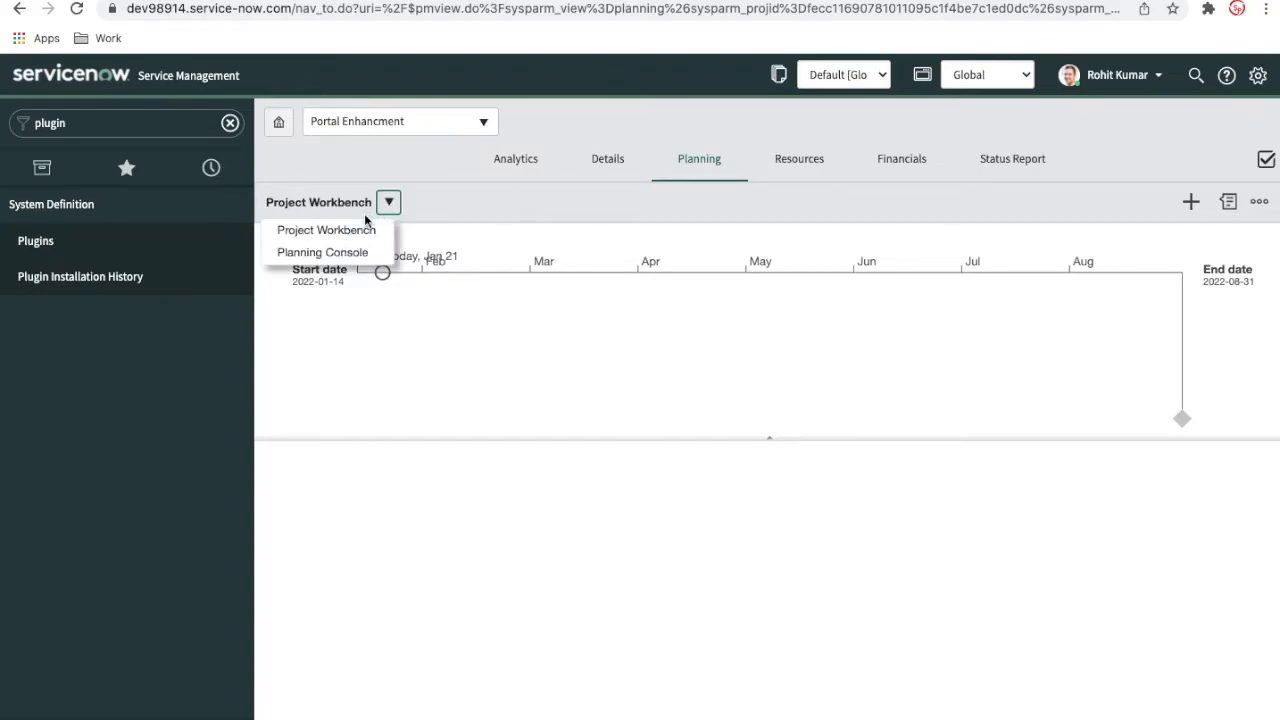
click(339, 254)
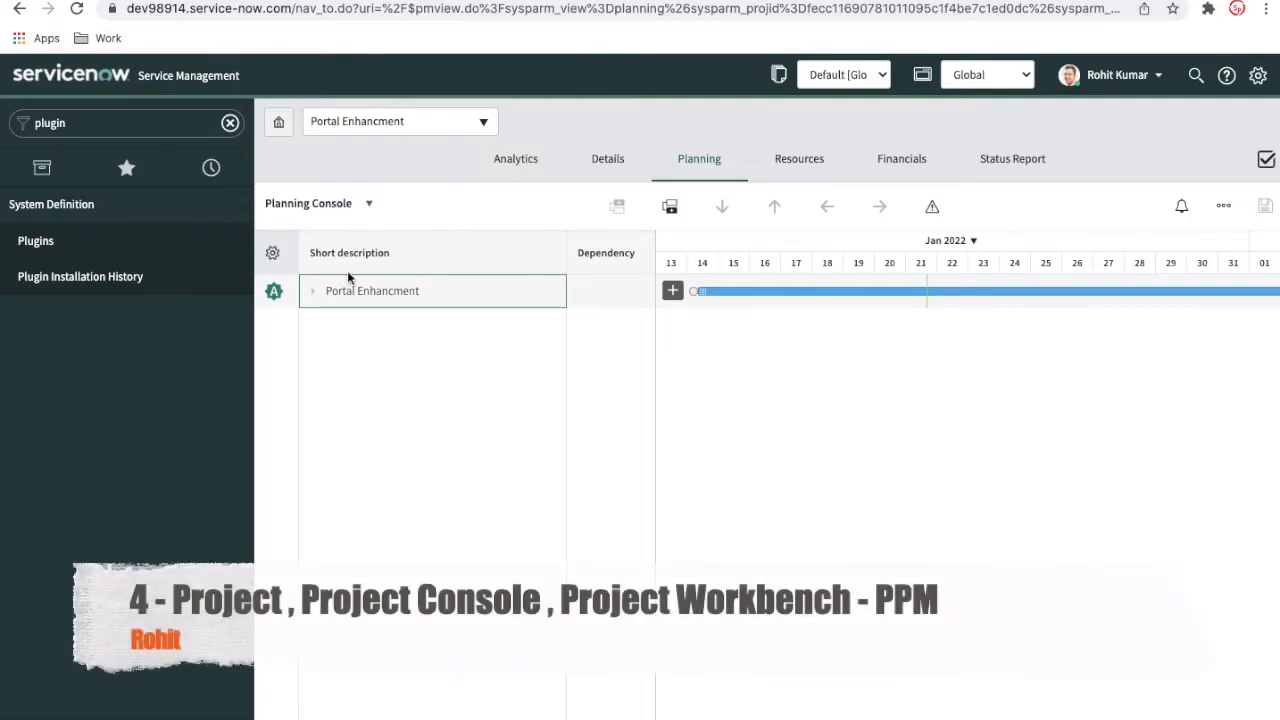
mouse_move(849, 297)
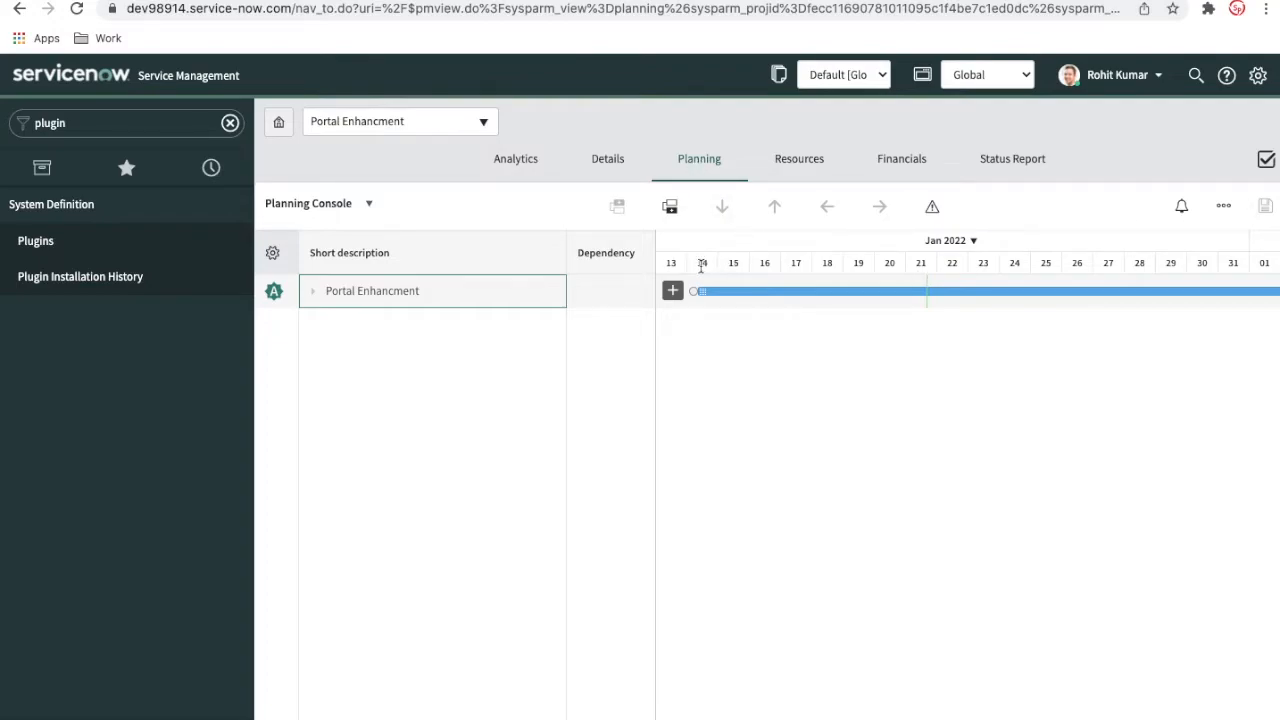
click(948, 244)
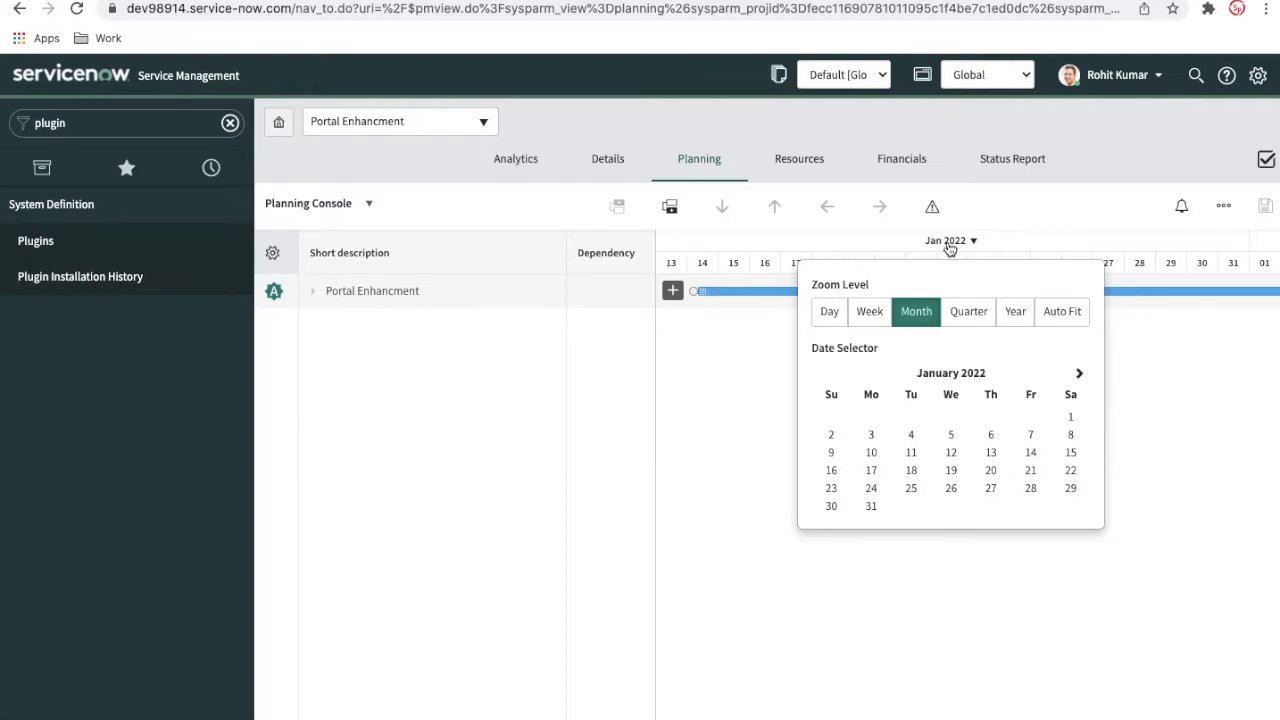
click(962, 311)
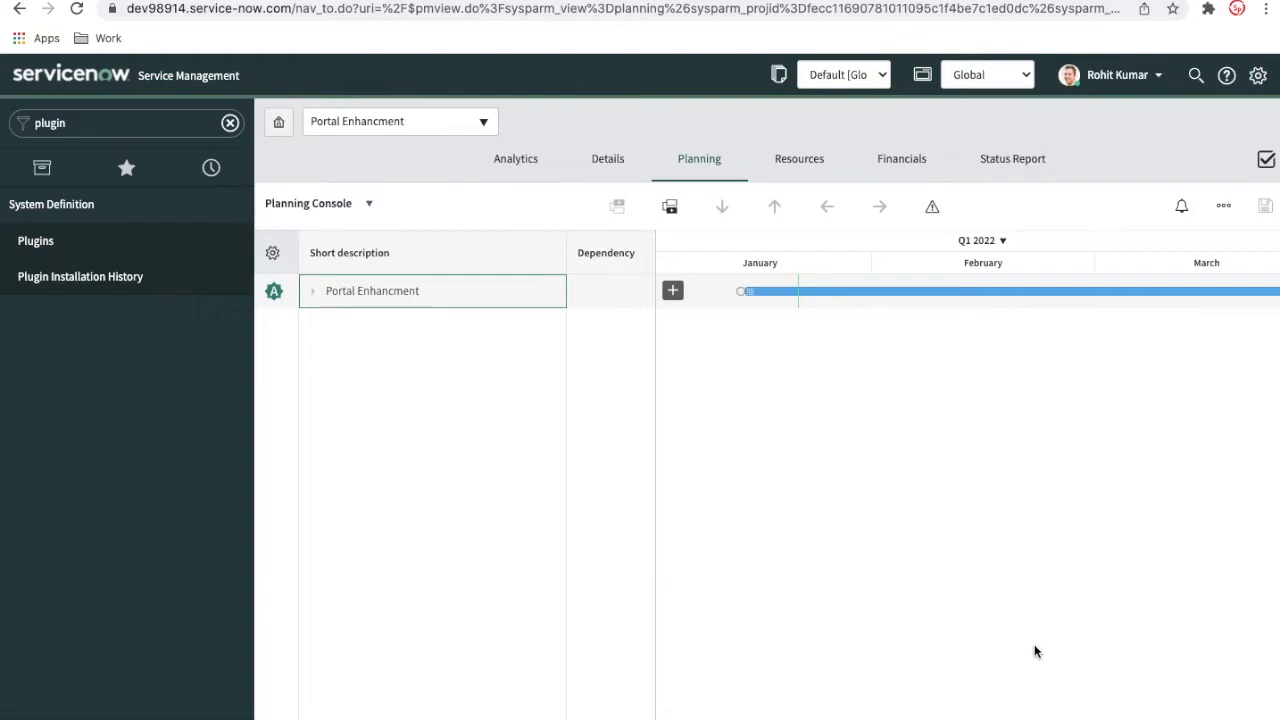
Review the project's bar across the quarters of the timeline and toggle its critical path display on and off
scroll(967, 480, right, 15)
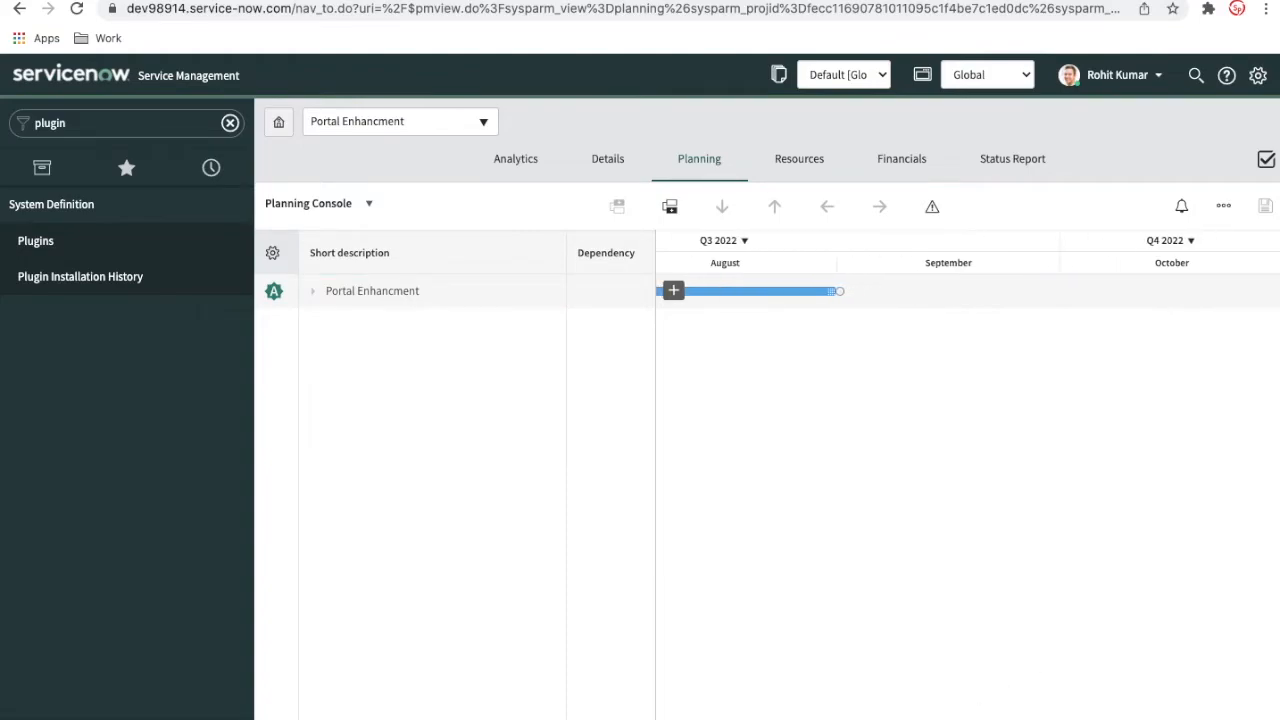
scroll(967, 480, left, 15)
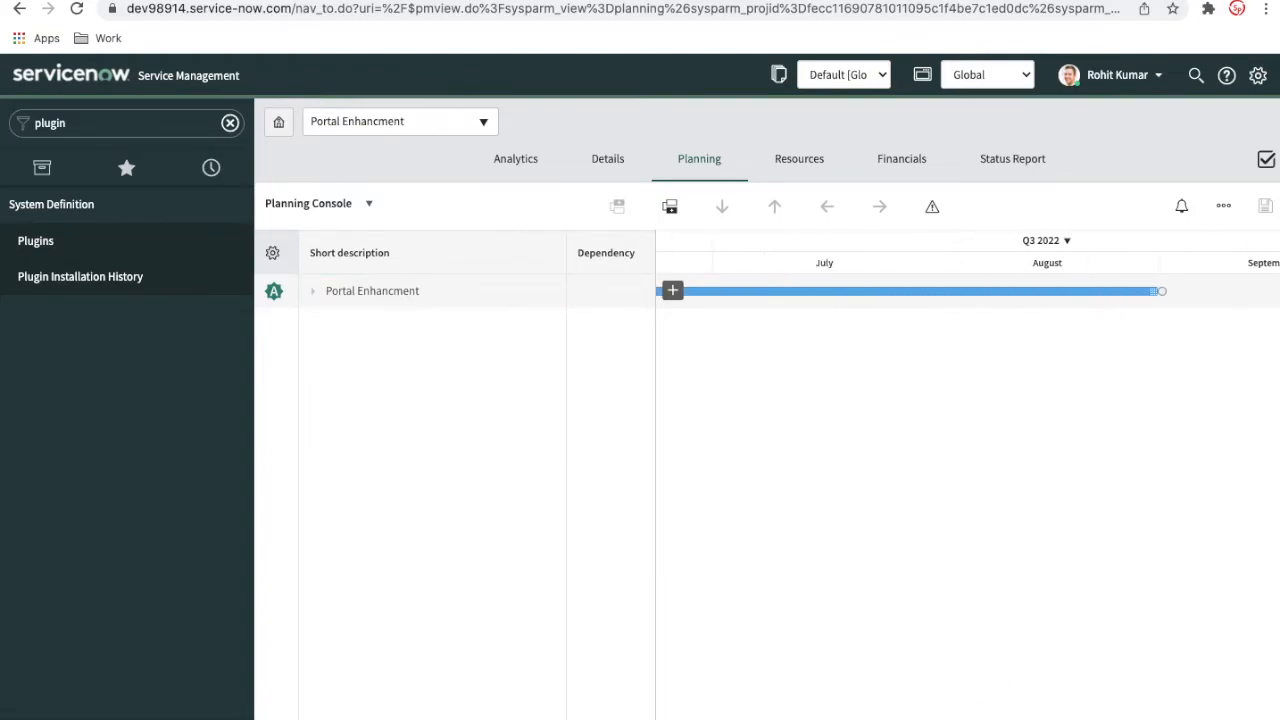
scroll(967, 480, left, 5)
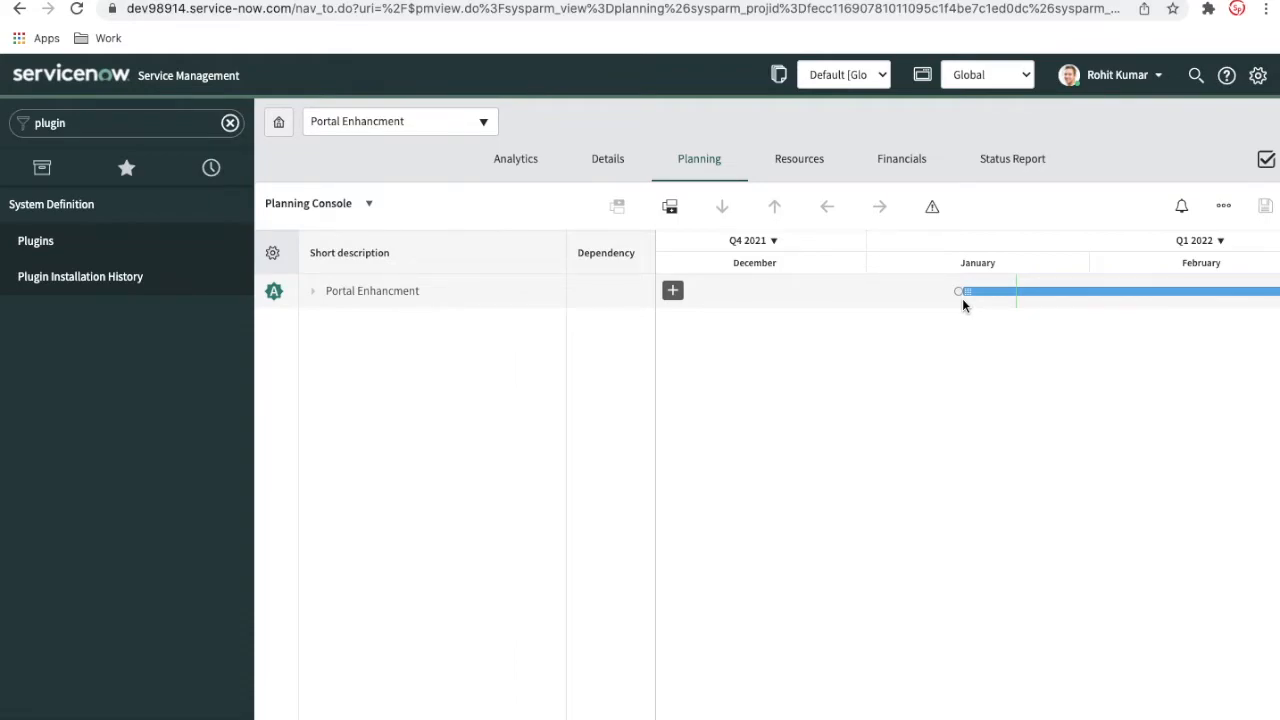
click(928, 208)
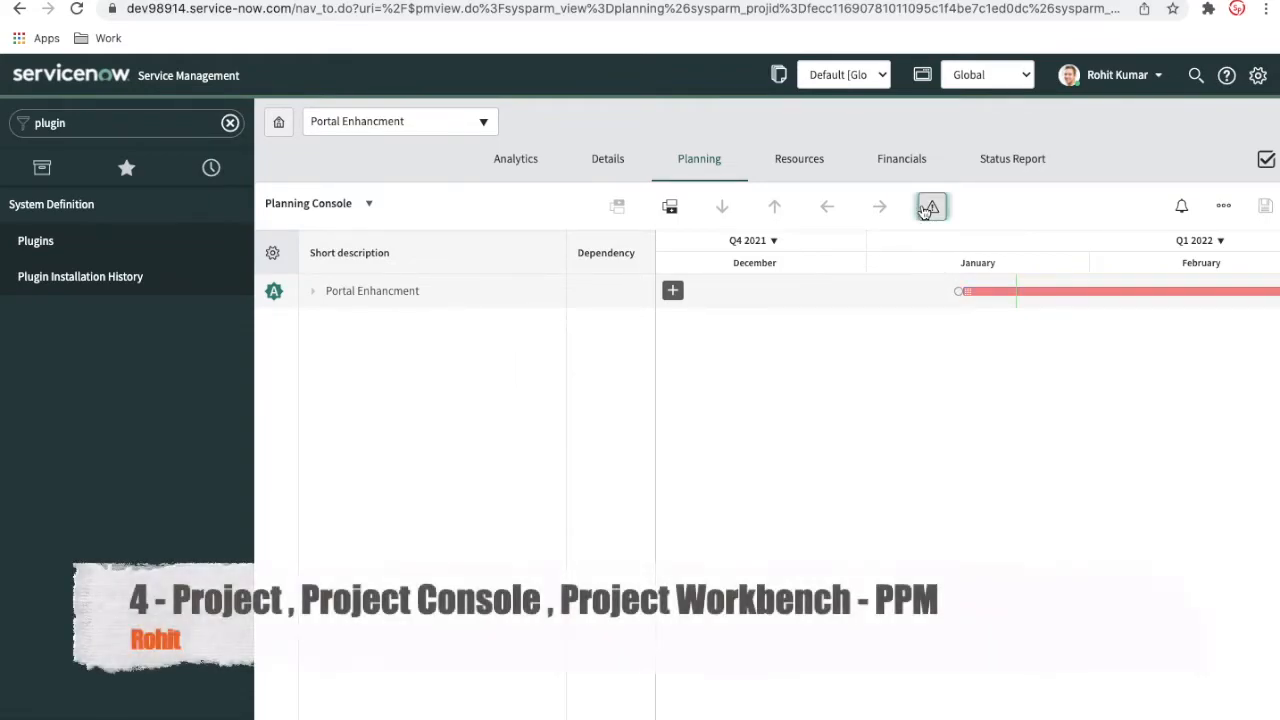
click(928, 208)
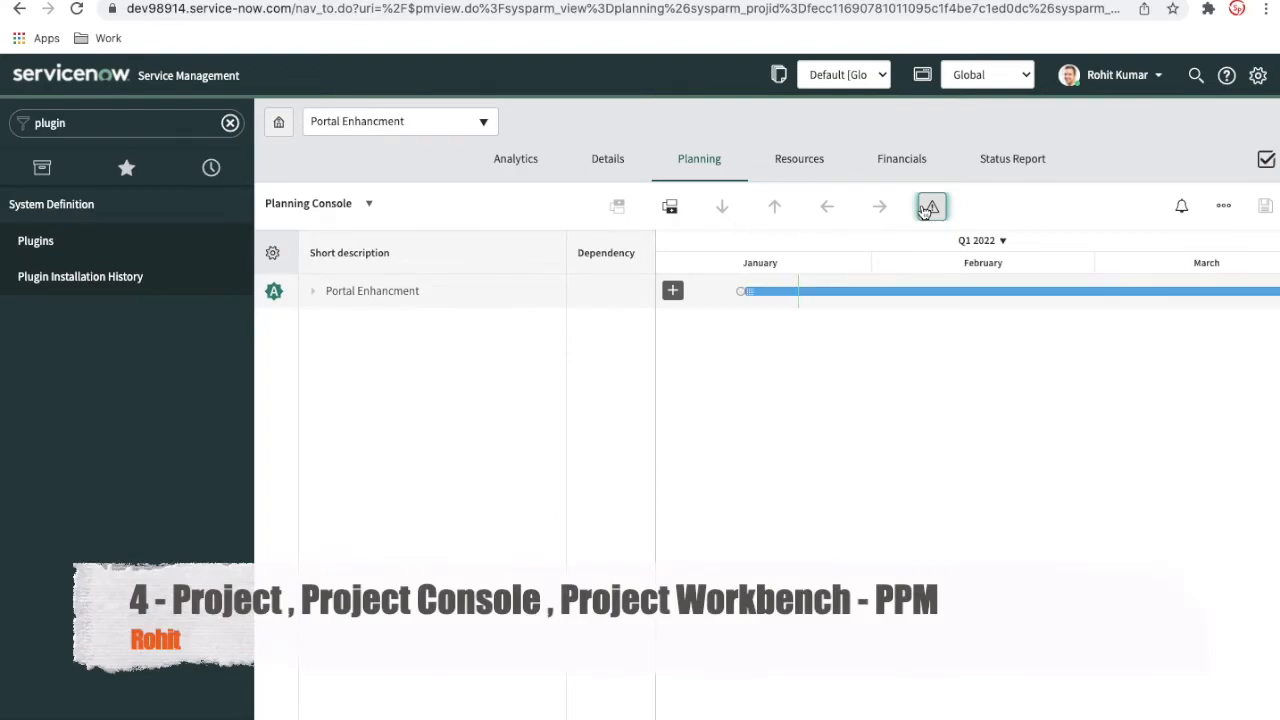
Check the export formats offered for the Planning Console and cancel the export
click(1223, 206)
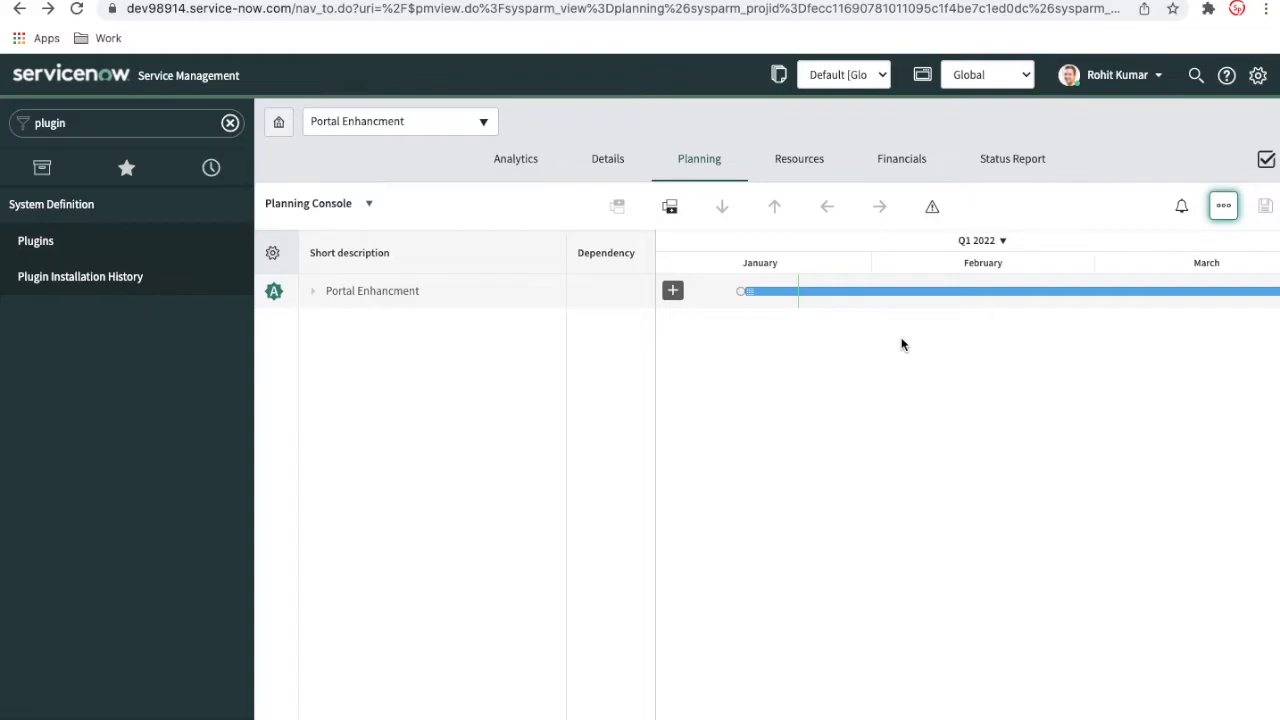
click(1223, 206)
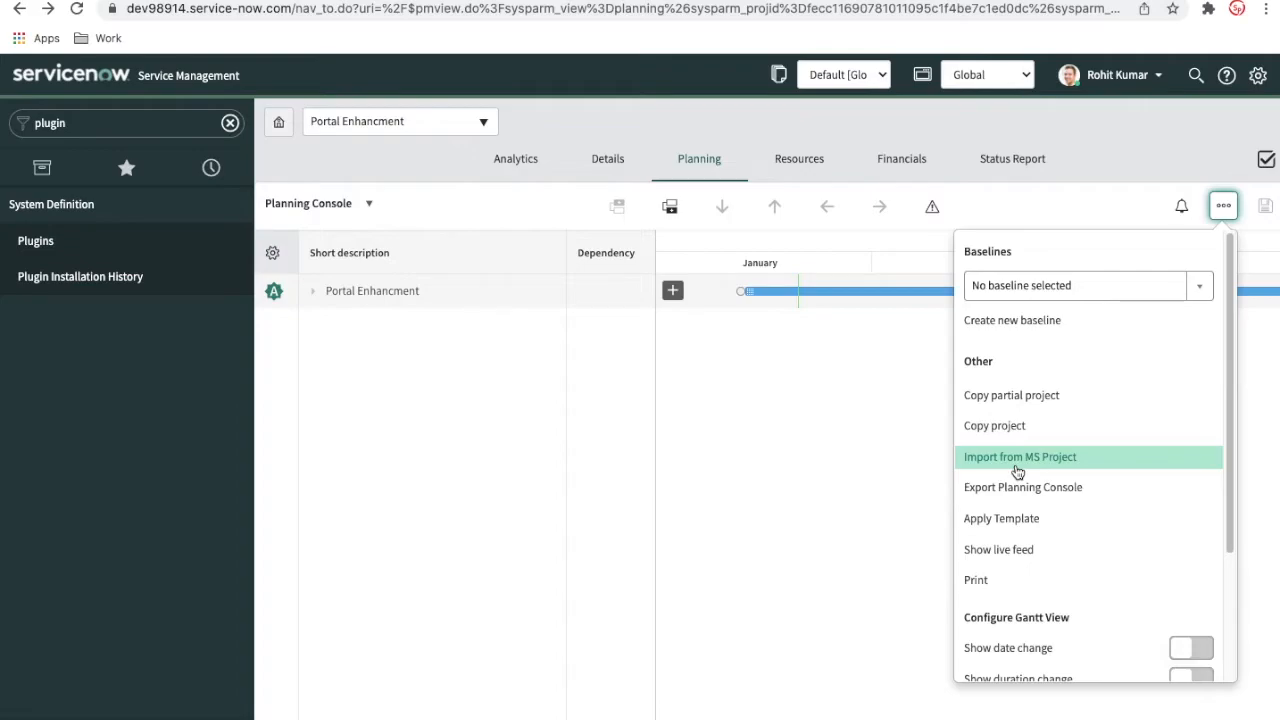
click(1019, 488)
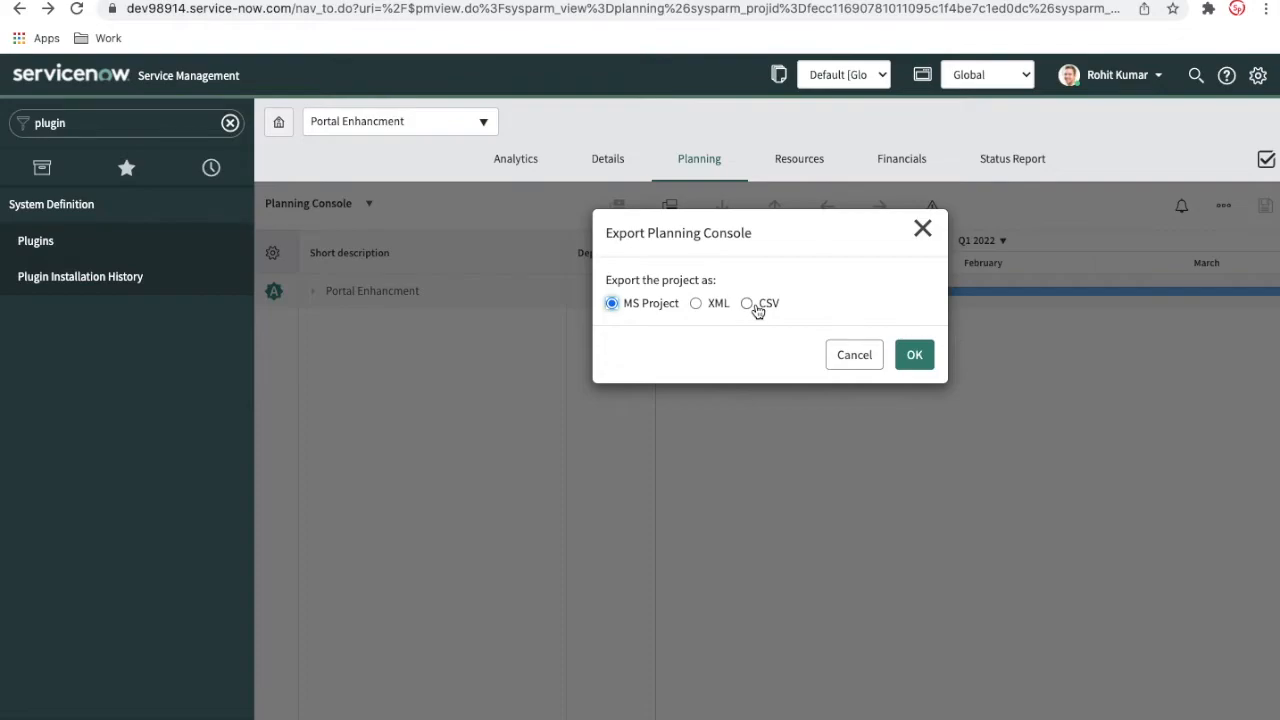
click(852, 356)
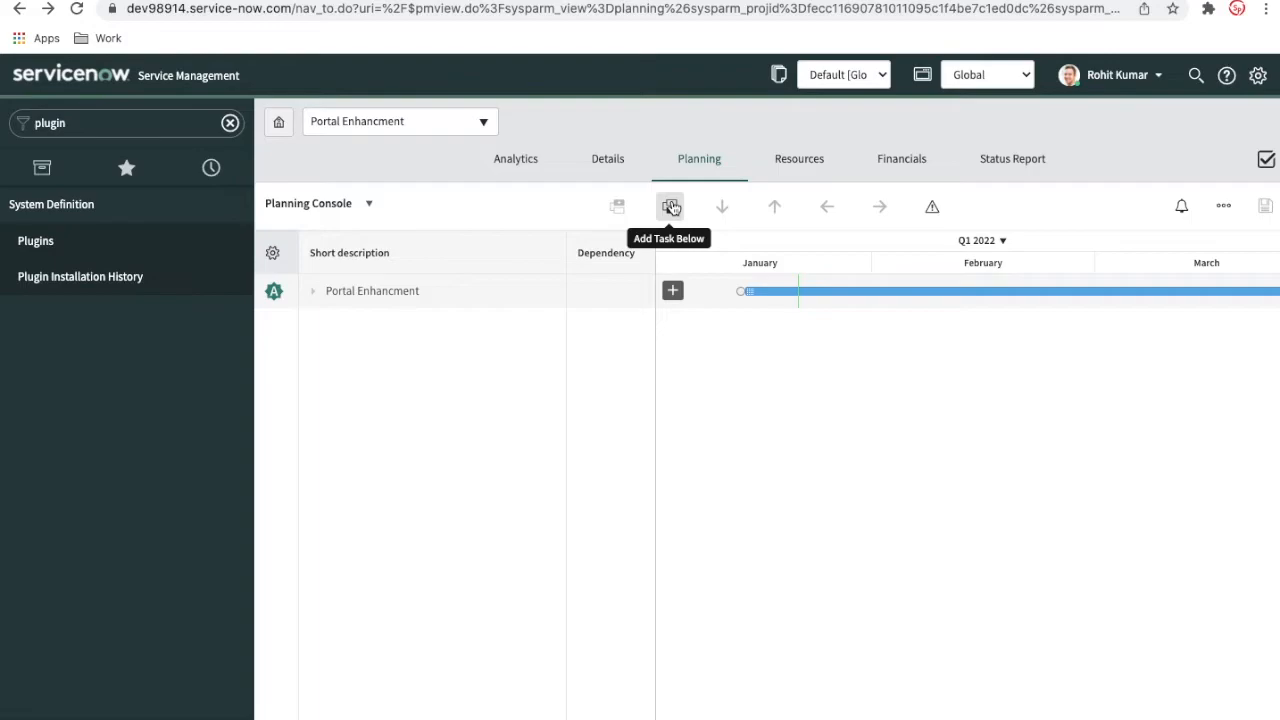
Add a new task named "Meeting Setup" under the Portal Enhancment project in the Planning Console
click(674, 290)
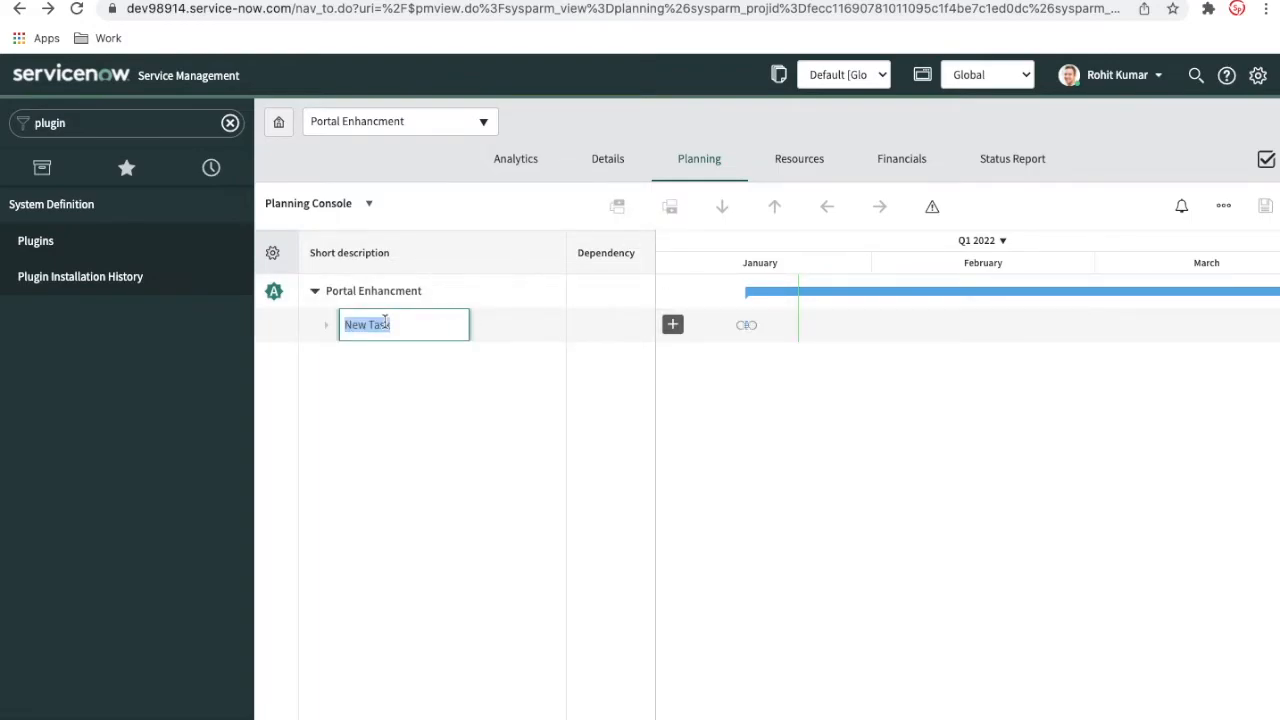
drag(391, 325, 342, 322)
text(Meeting Setup)
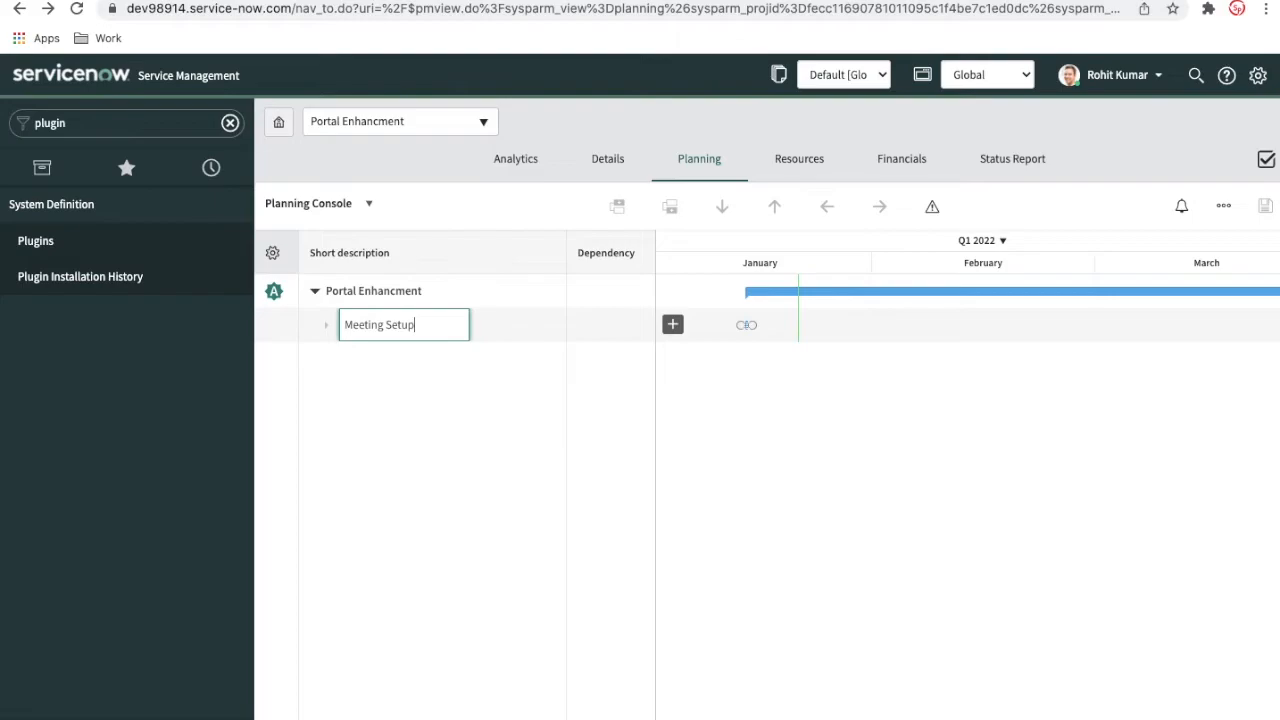
key(Return)
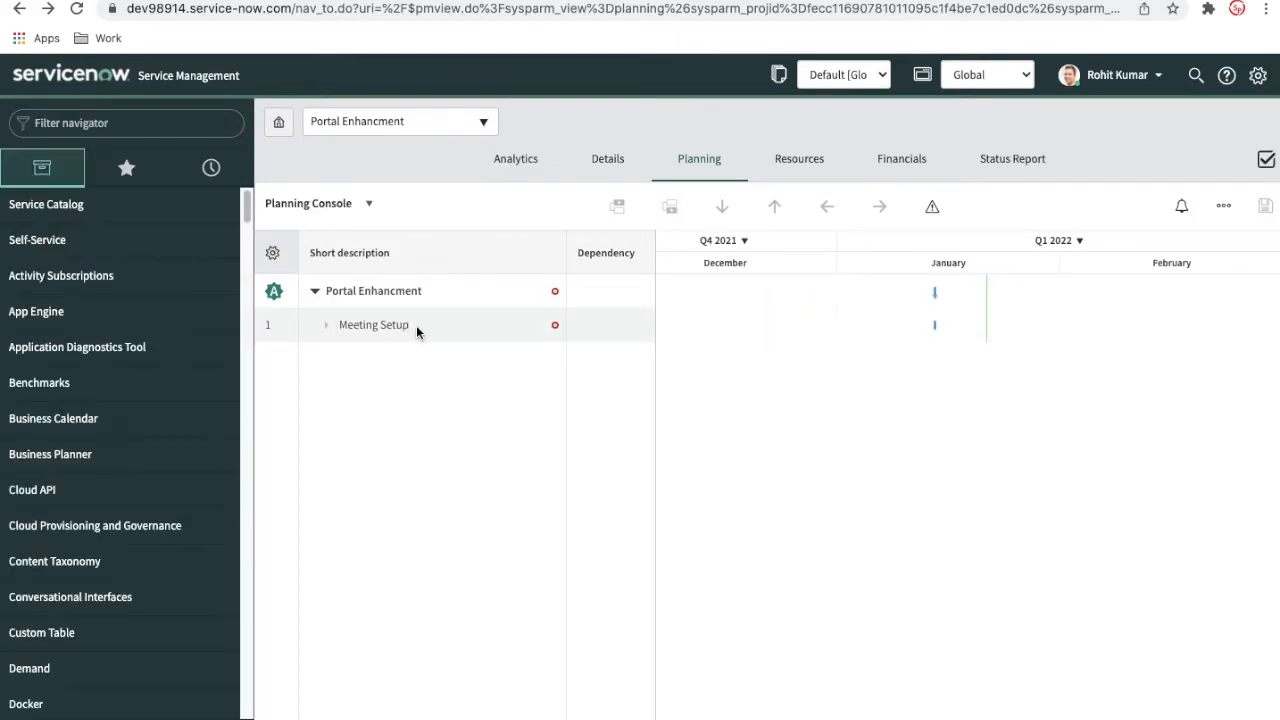
Open the Meeting Setup task's form, look over its fields and close it
click(416, 325)
right_click(416, 325)
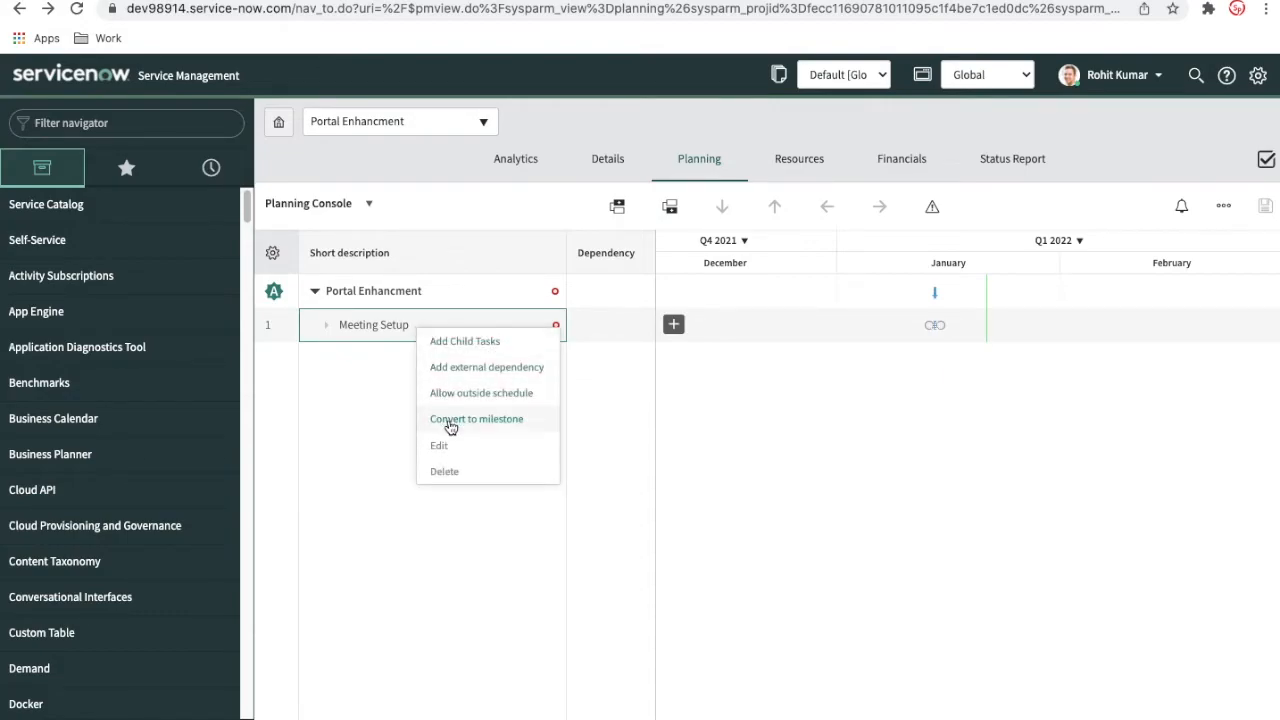
click(441, 445)
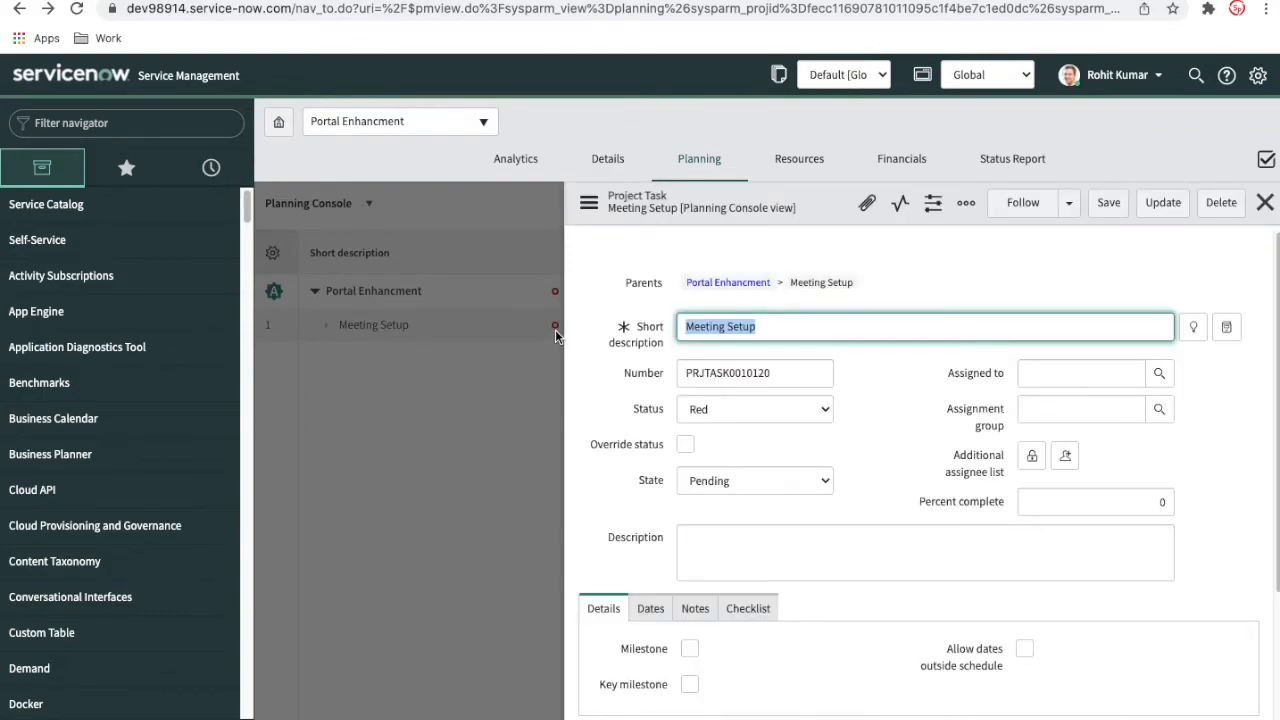
click(1265, 203)
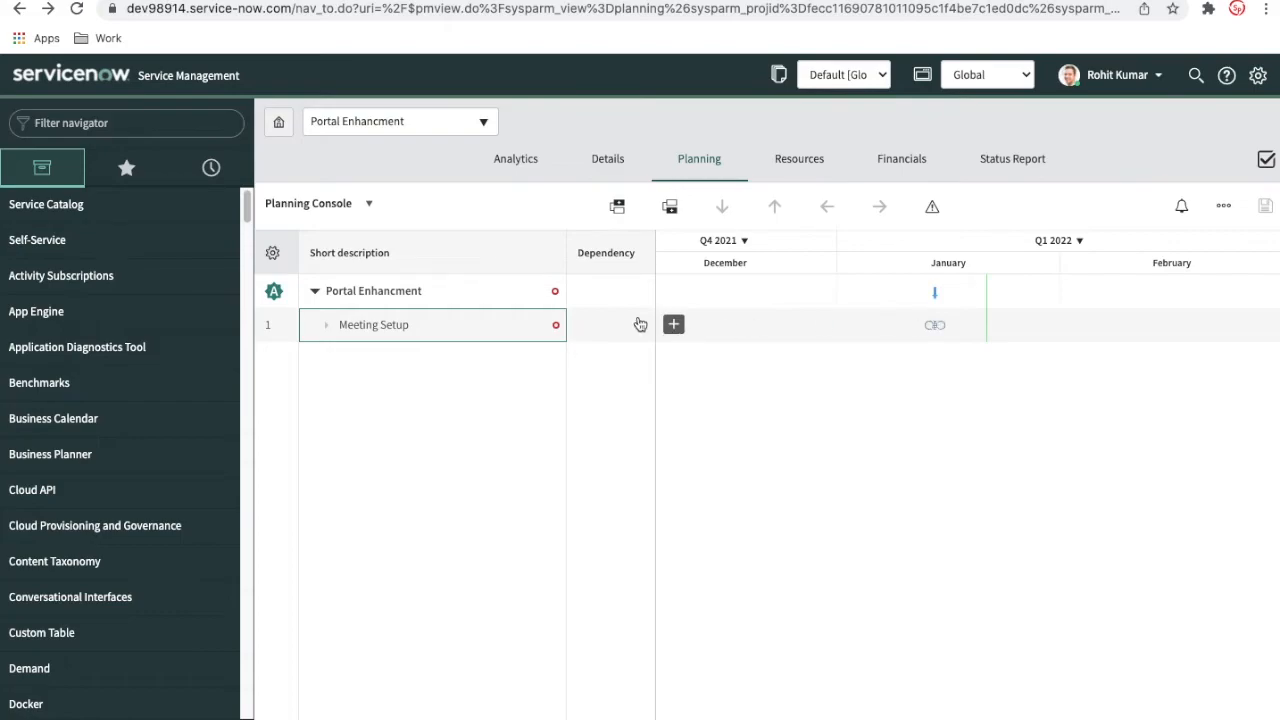
Edit the Meeting Setup task to set its planned end date to 2022-01-21 and update it
right_click(458, 337)
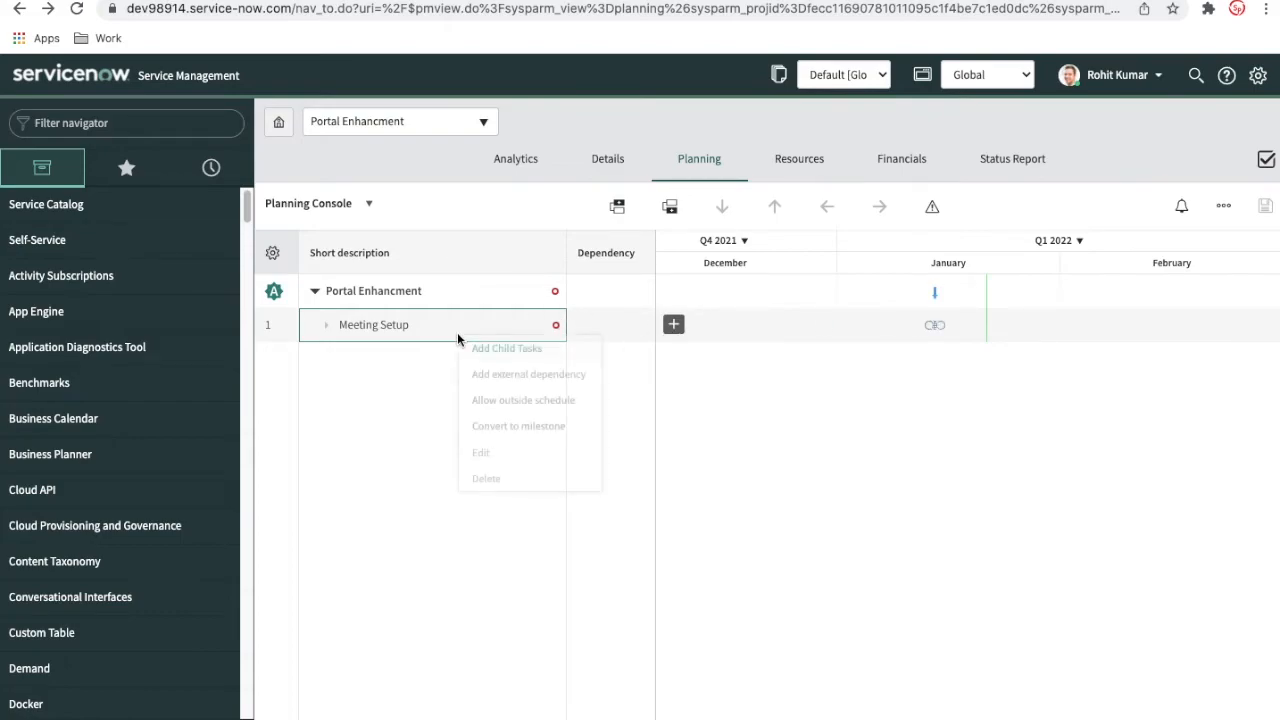
click(502, 452)
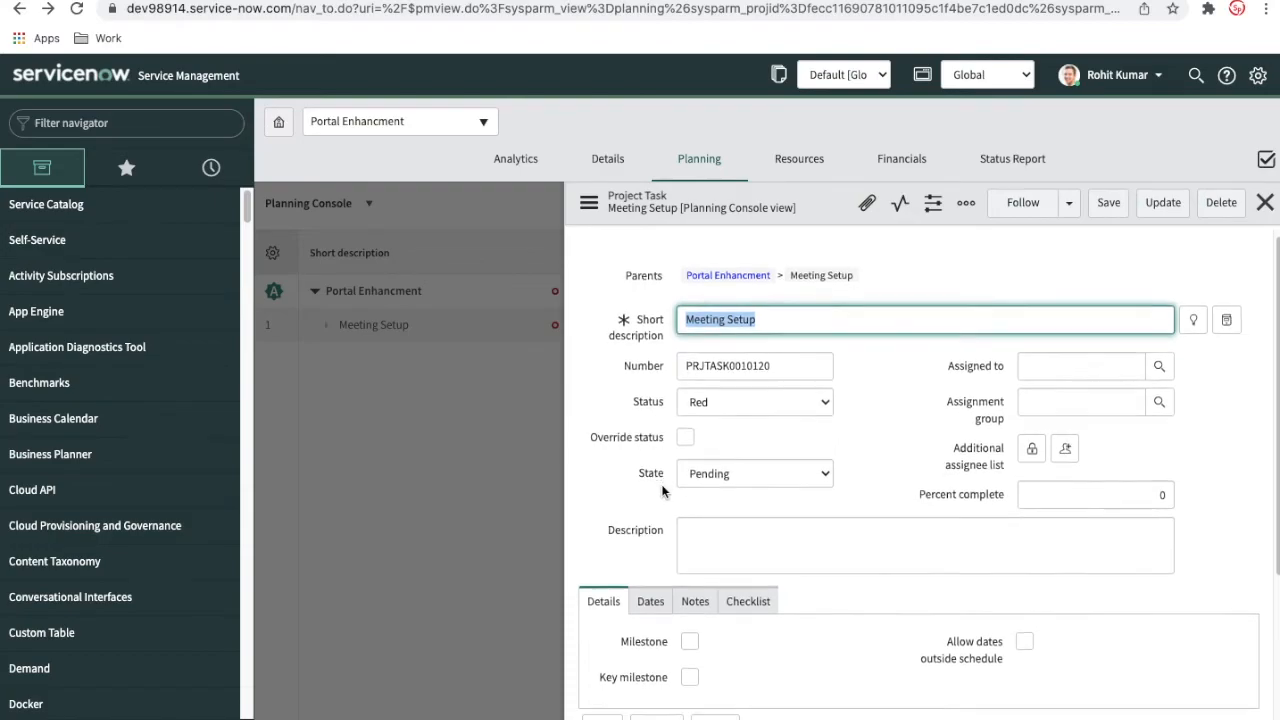
scroll(663, 490, down, 2)
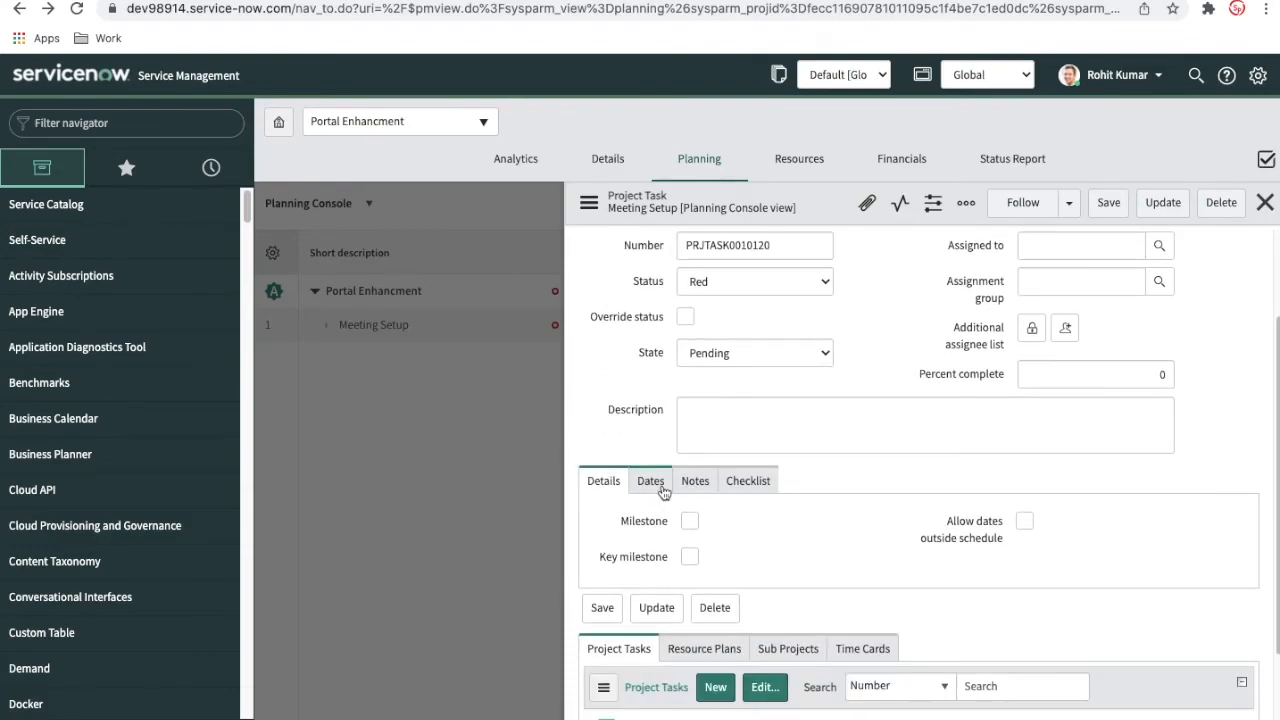
click(662, 491)
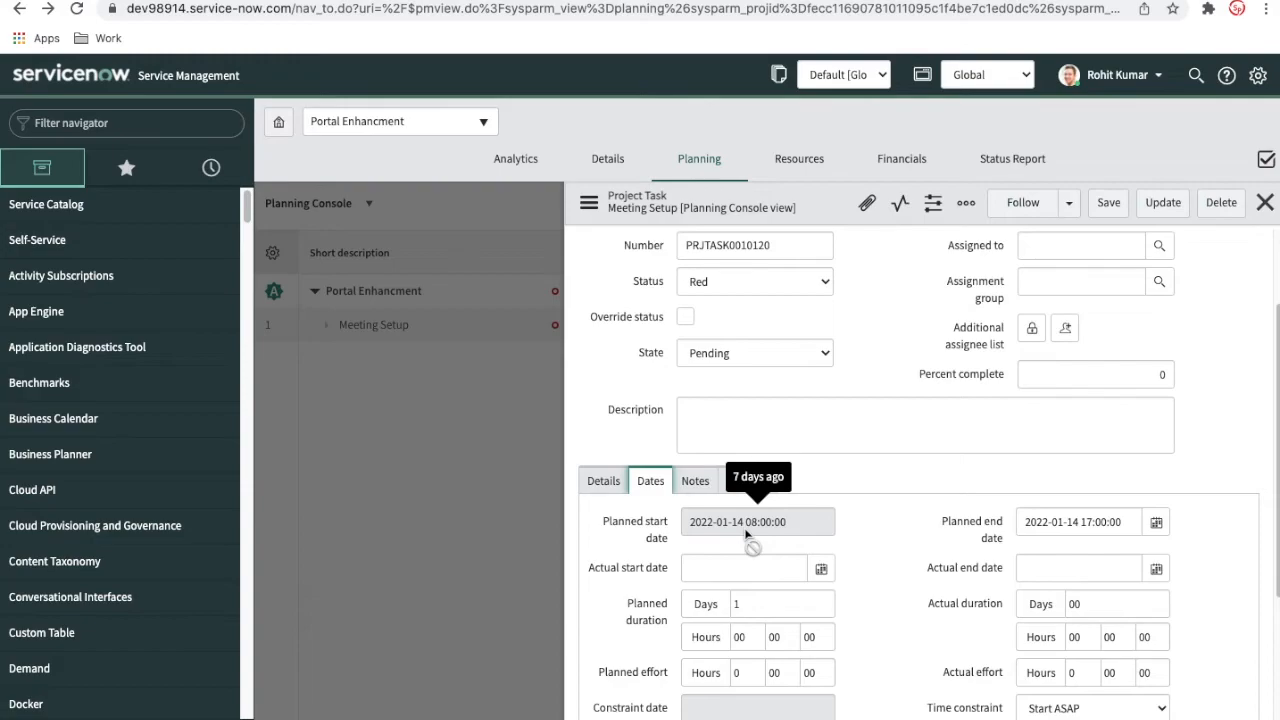
click(1156, 526)
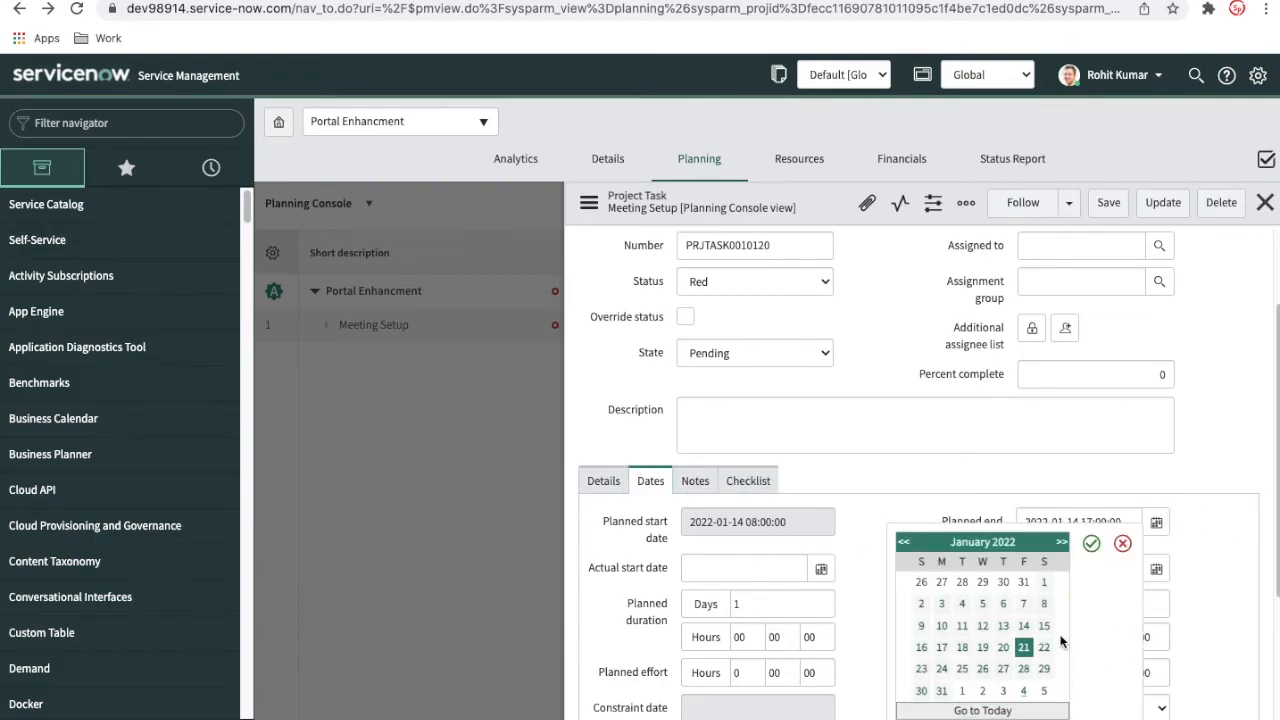
click(1091, 543)
scroll(1155, 500, down, 2)
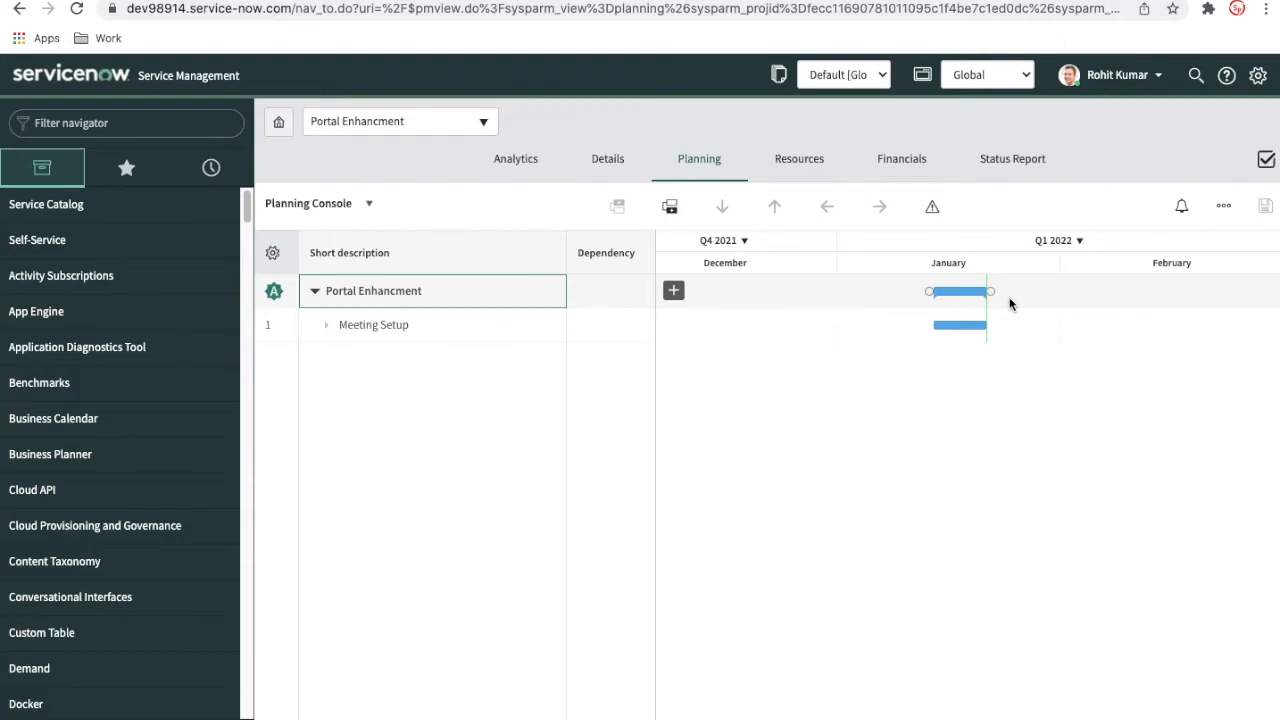
Open the Portal Enhancment record from the projects list and compare its approved start and end dates with the planned dates
mouse_move(947, 325)
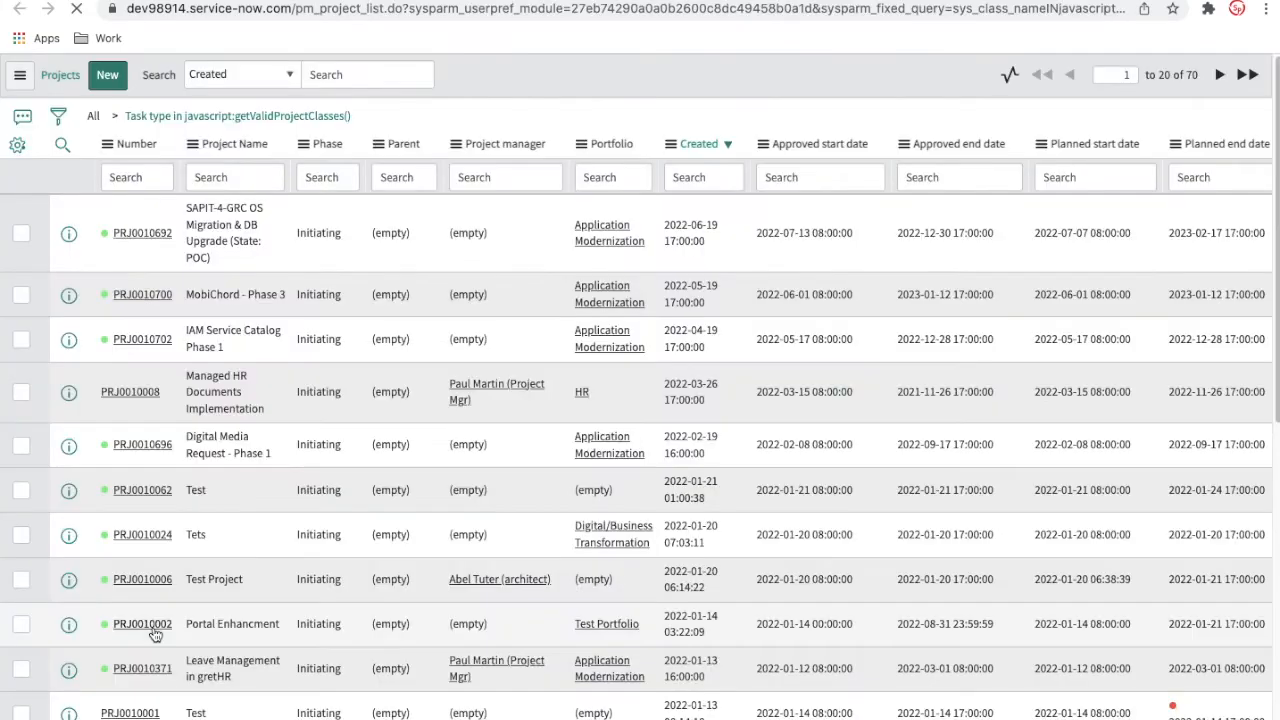
click(155, 634)
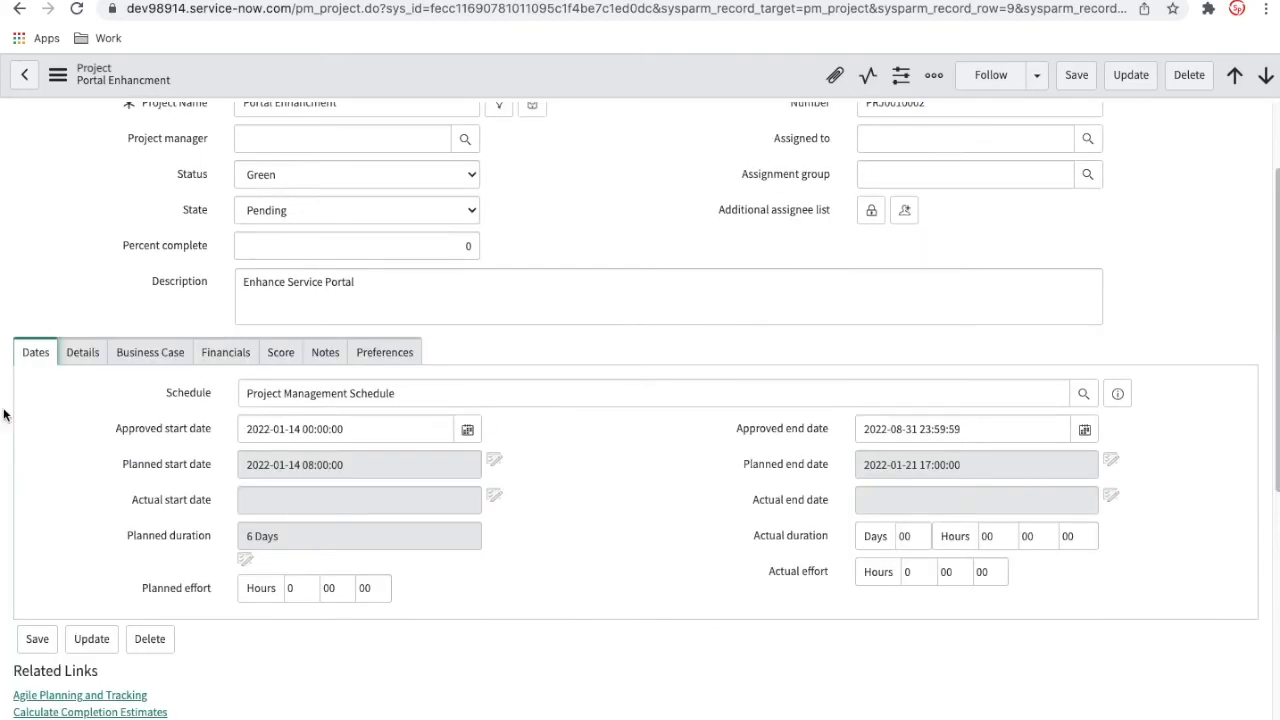
mouse_move(352, 437)
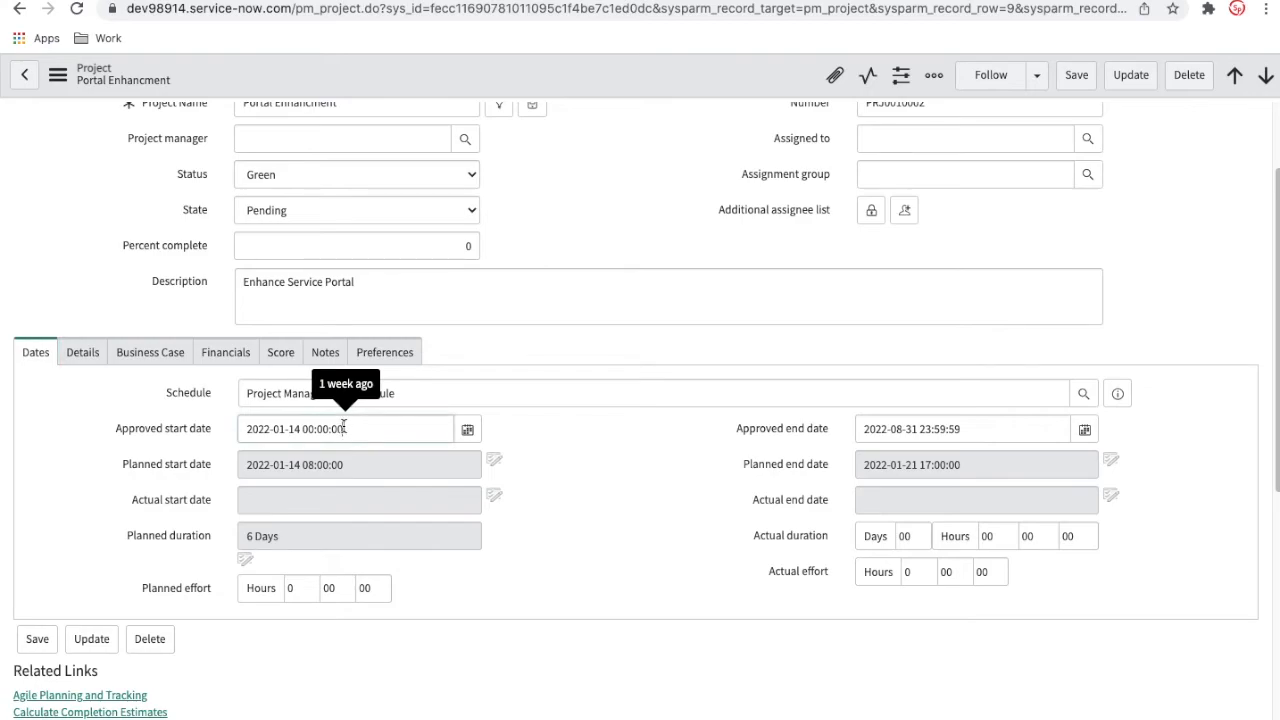
click(343, 428)
mouse_move(977, 432)
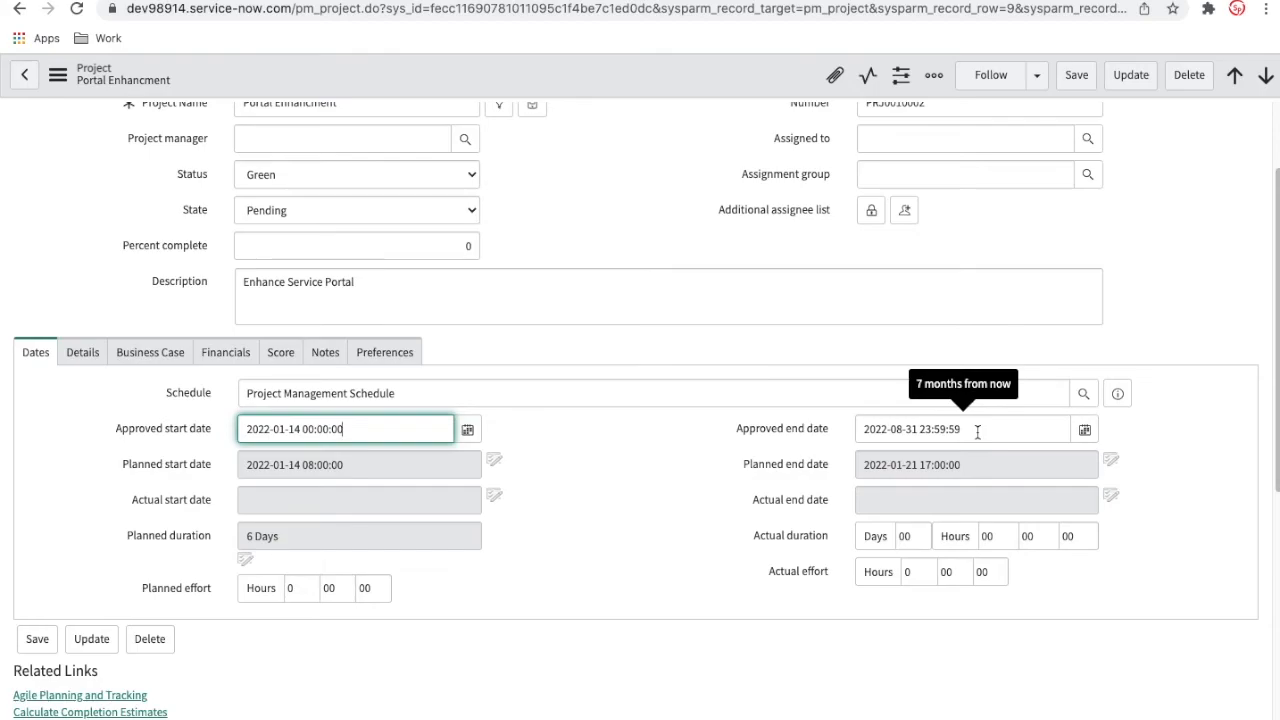
drag(977, 432, 834, 425)
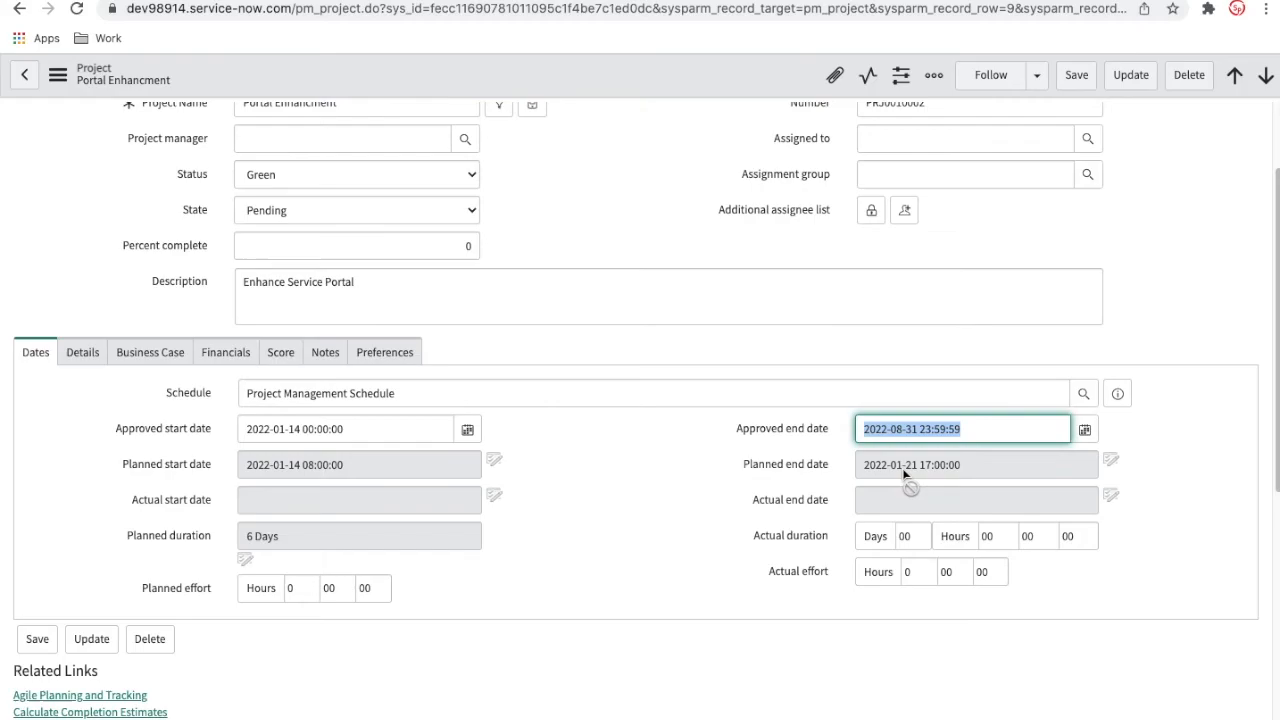
Add the Phase type column to the record's Project Tasks list, placing it directly after Dependency
scroll(903, 472, down, 10)
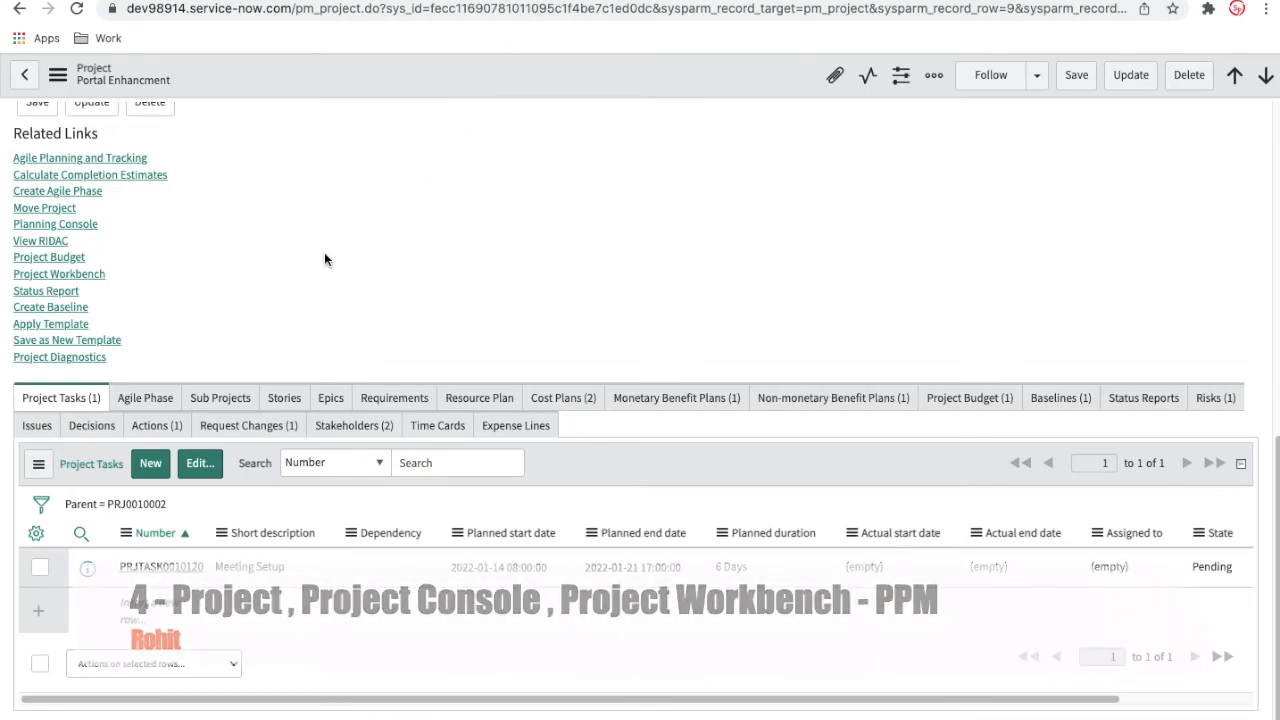
click(33, 547)
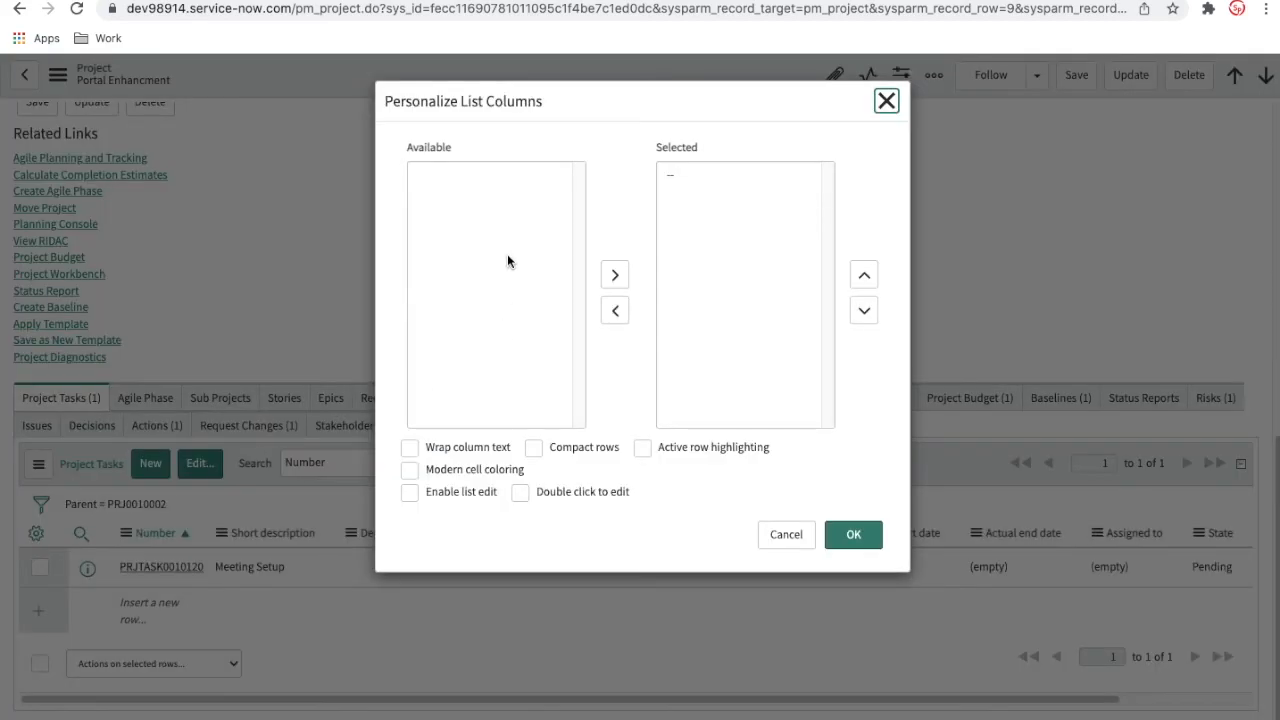
click(480, 208)
key(p)
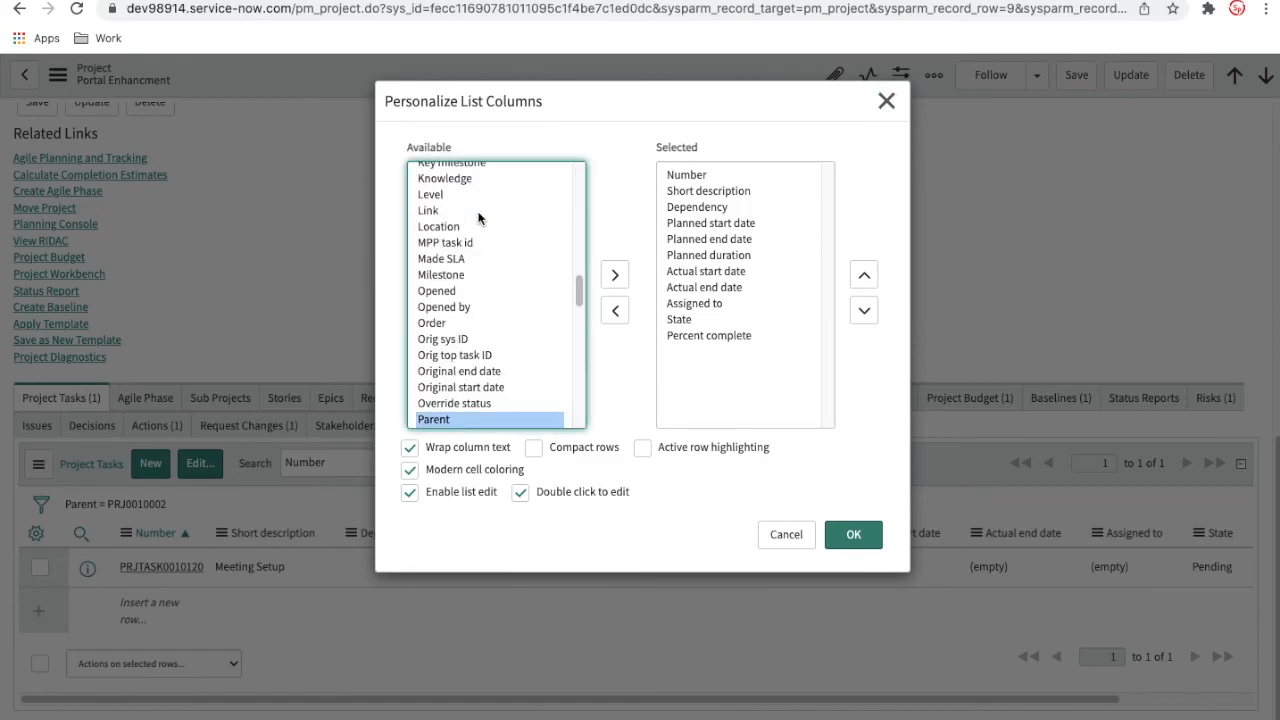
scroll(478, 214, down, 1)
click(477, 404)
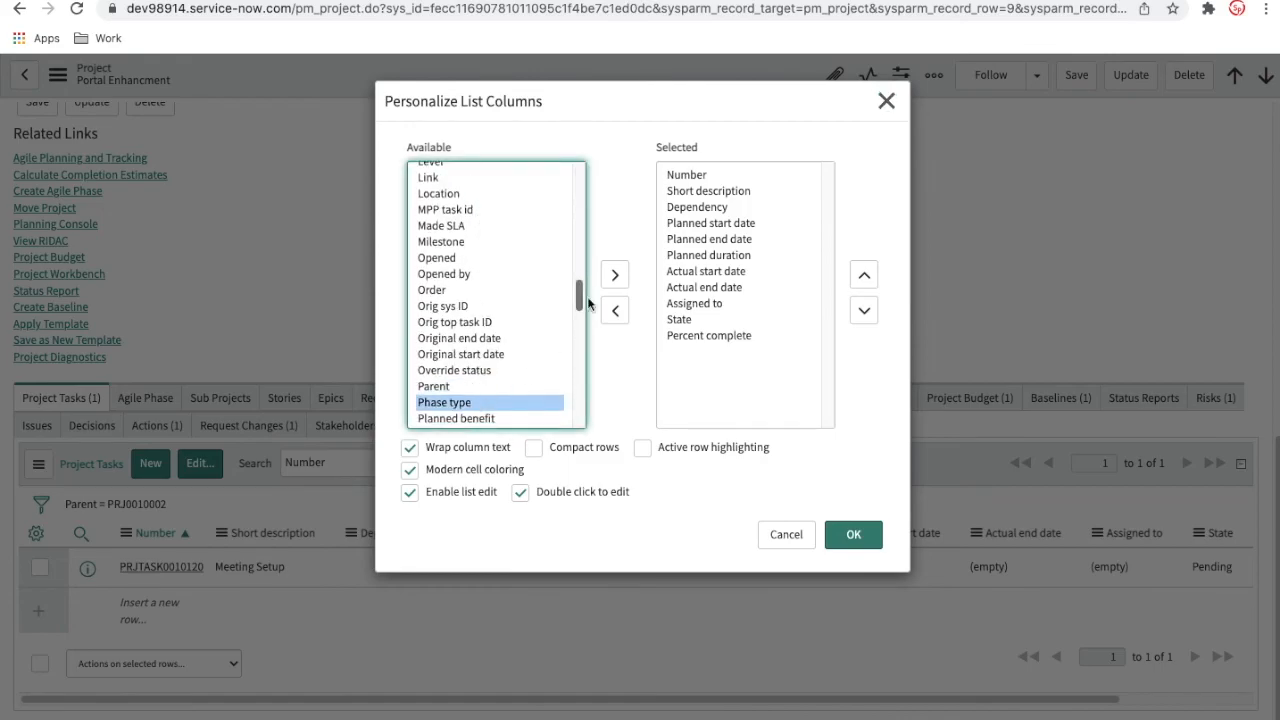
click(615, 275)
click(864, 277)
click(865, 278)
click(865, 278)
click(865, 278)
click(865, 278)
click(865, 278)
click(865, 278)
click(865, 278)
click(855, 542)
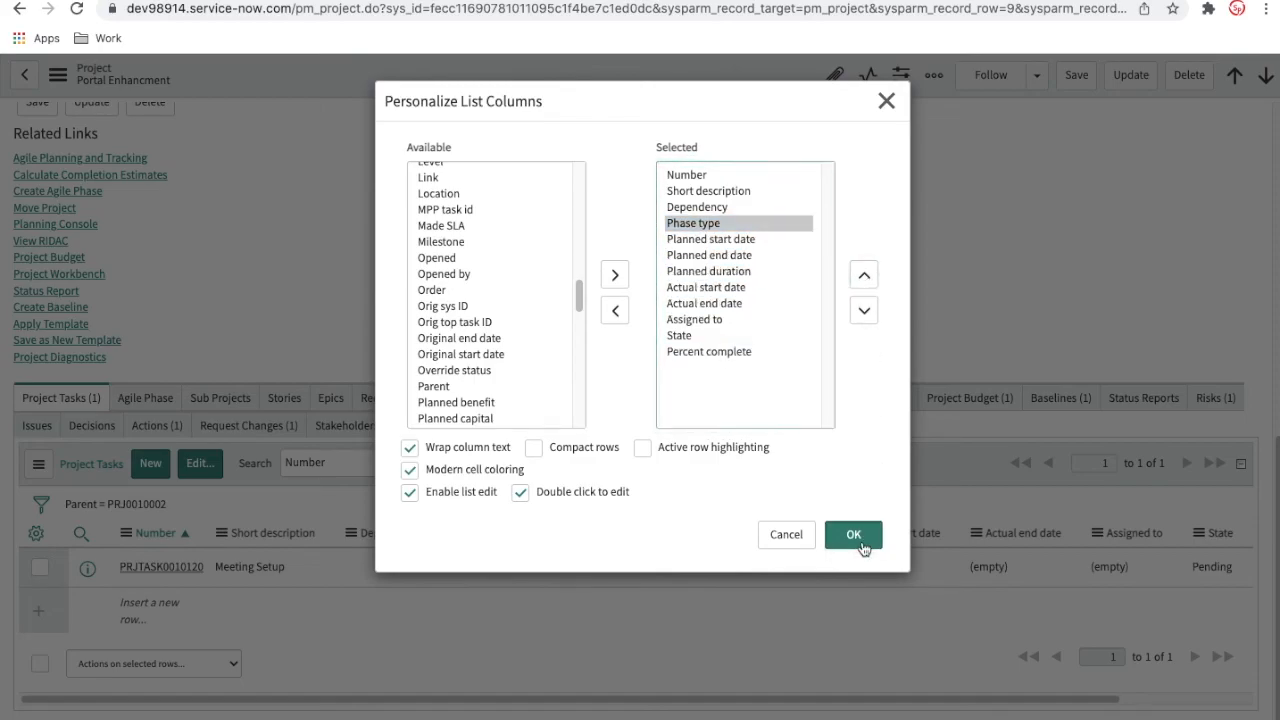